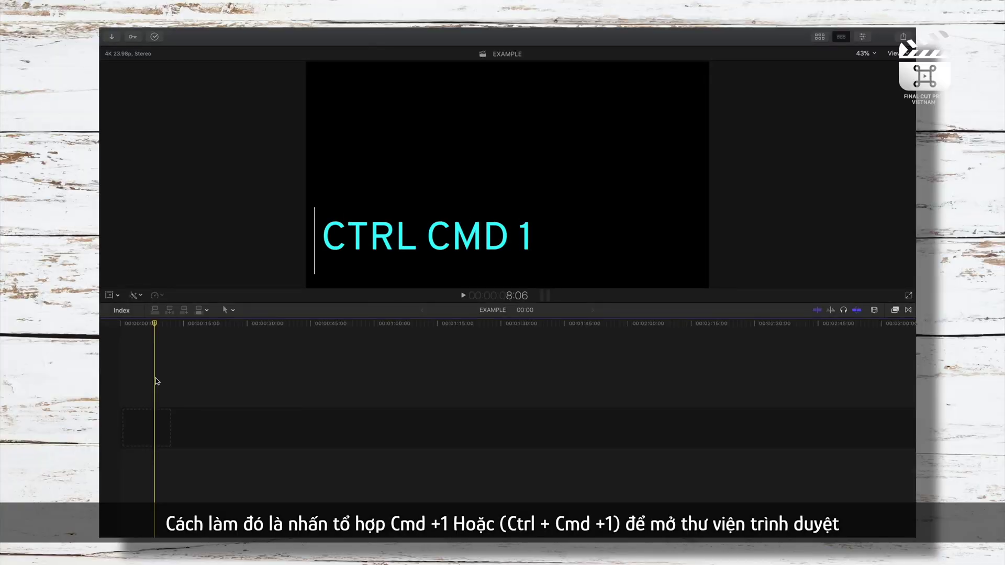
Open the EXAMPLE project from the library and change its audio channels from Stereo to Surround
key("ctrl+super+1")
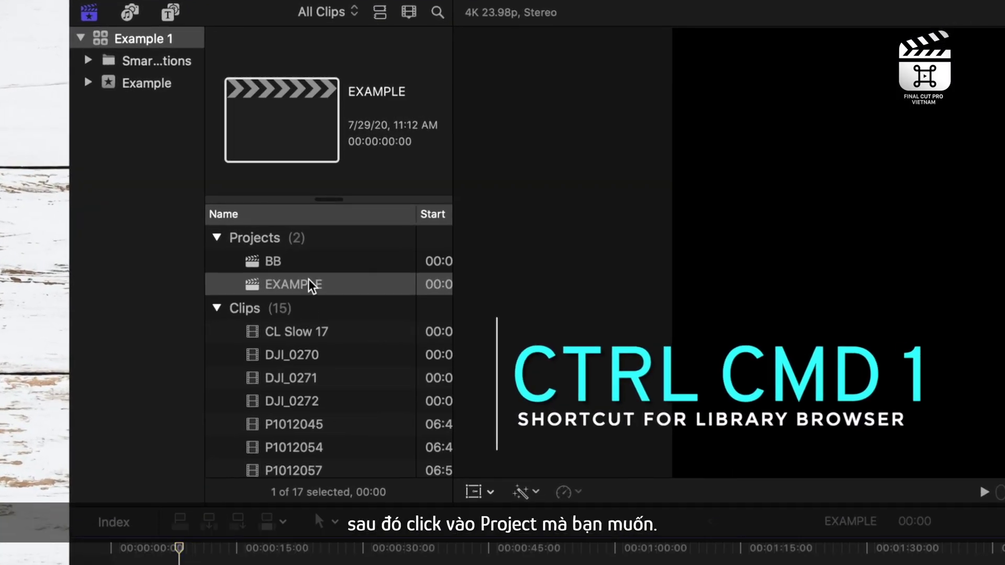
left_click(306, 283)
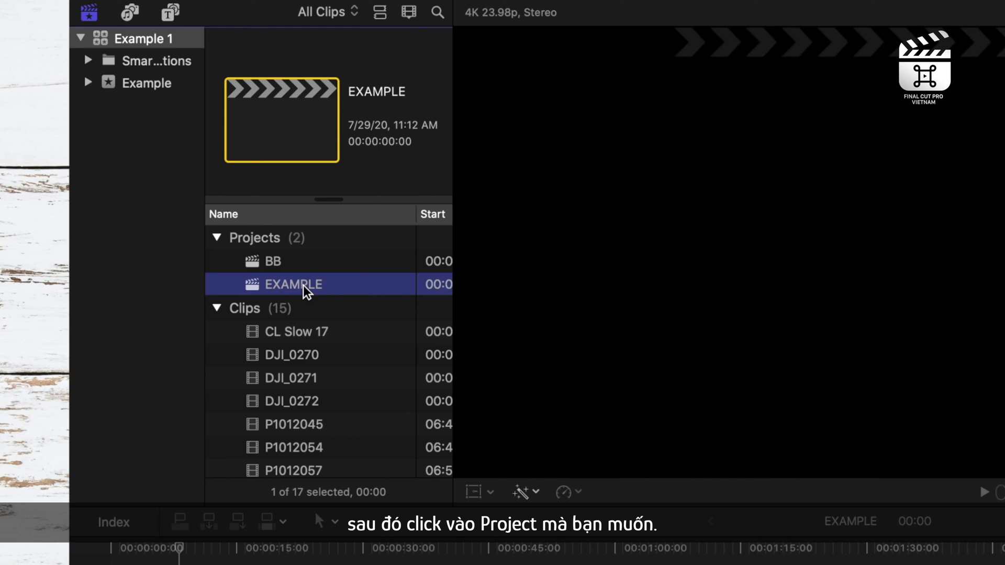
double_click(303, 285)
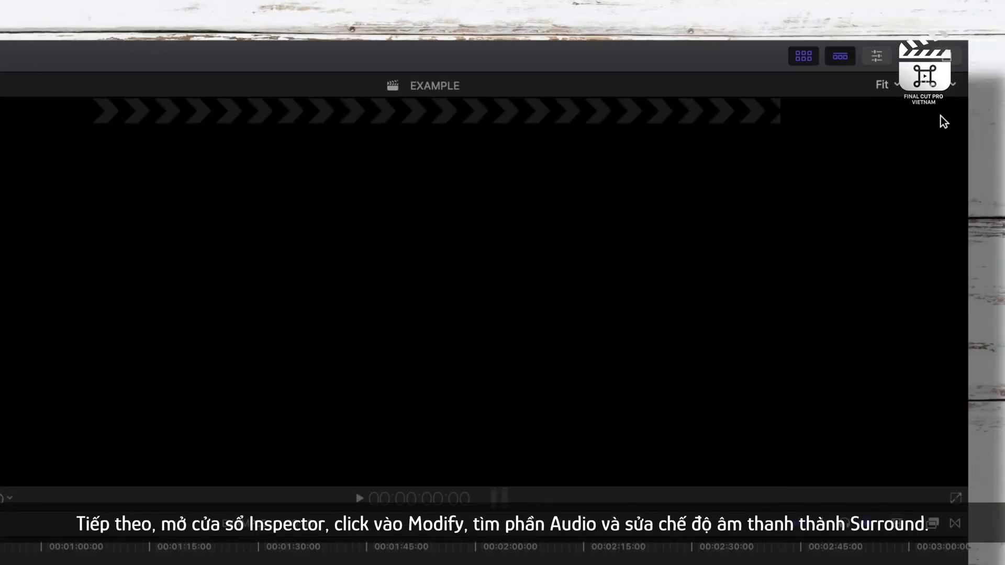
left_click(877, 56)
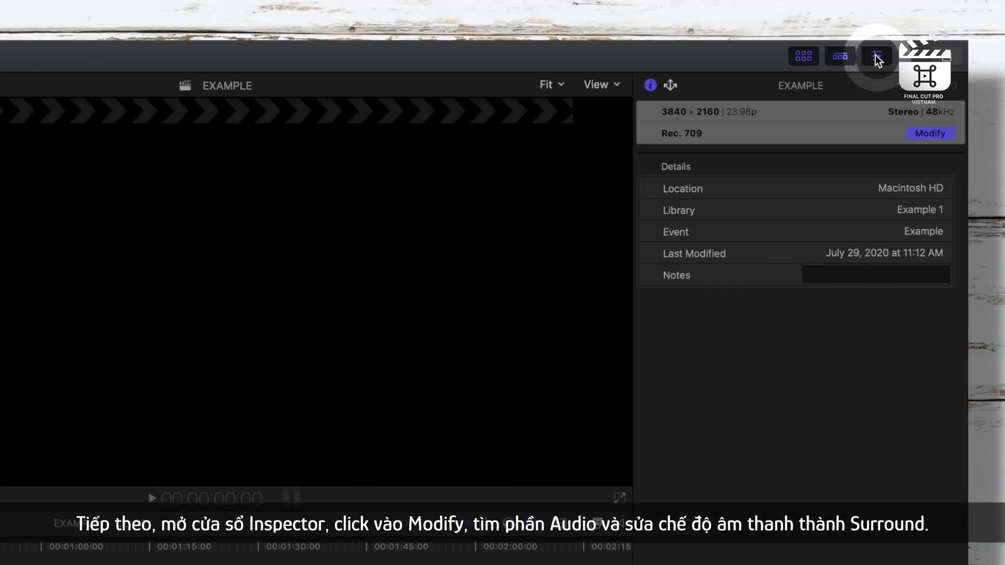
left_click(927, 135)
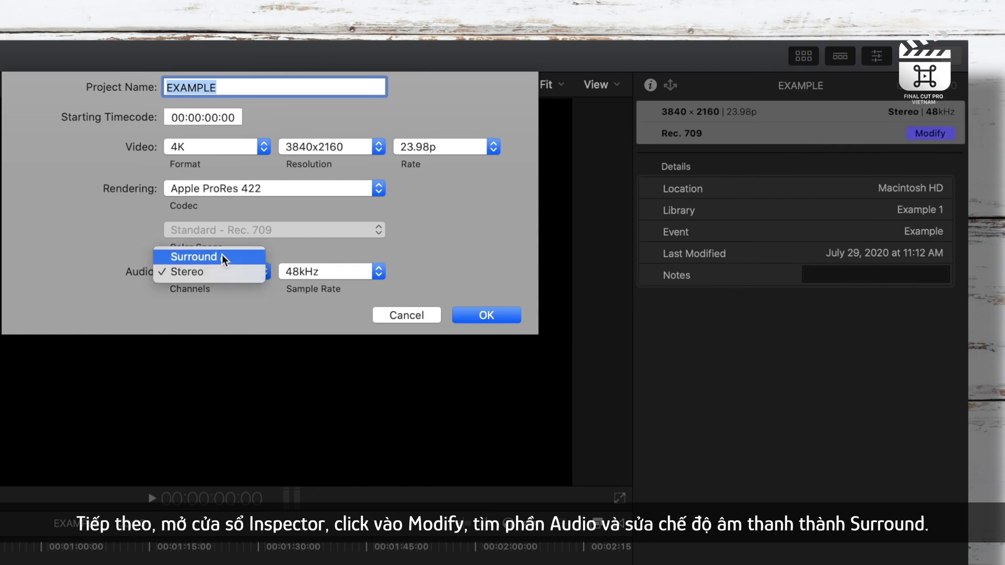
left_click(486, 315)
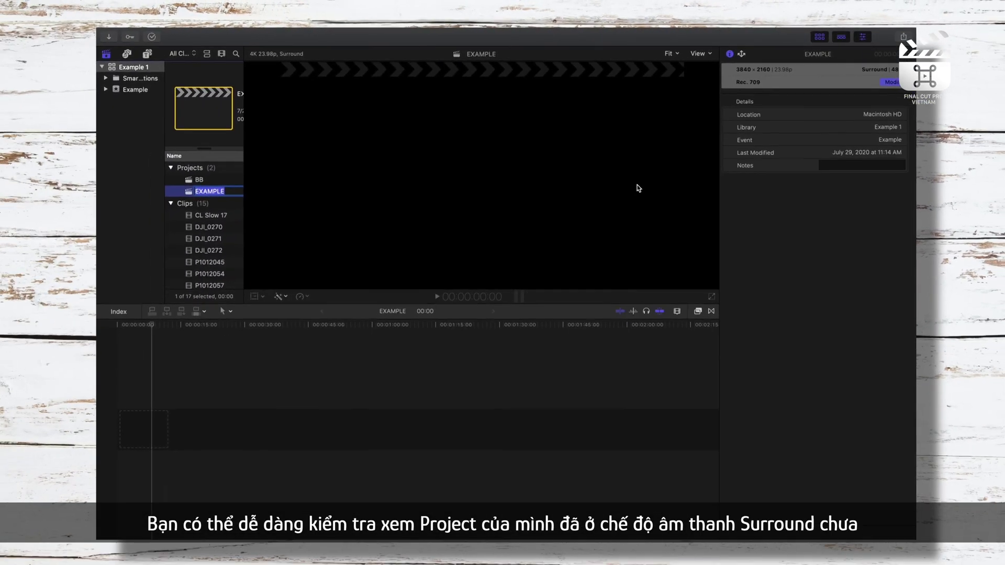
left_click(863, 37)
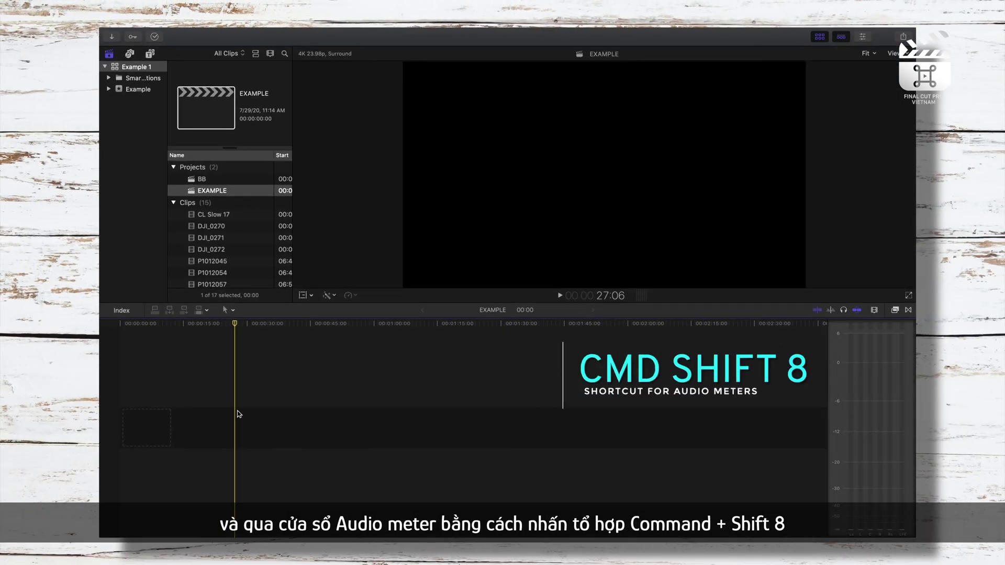
Display the Audio Meters panel from the Window workspace list
key("super+shift+8")
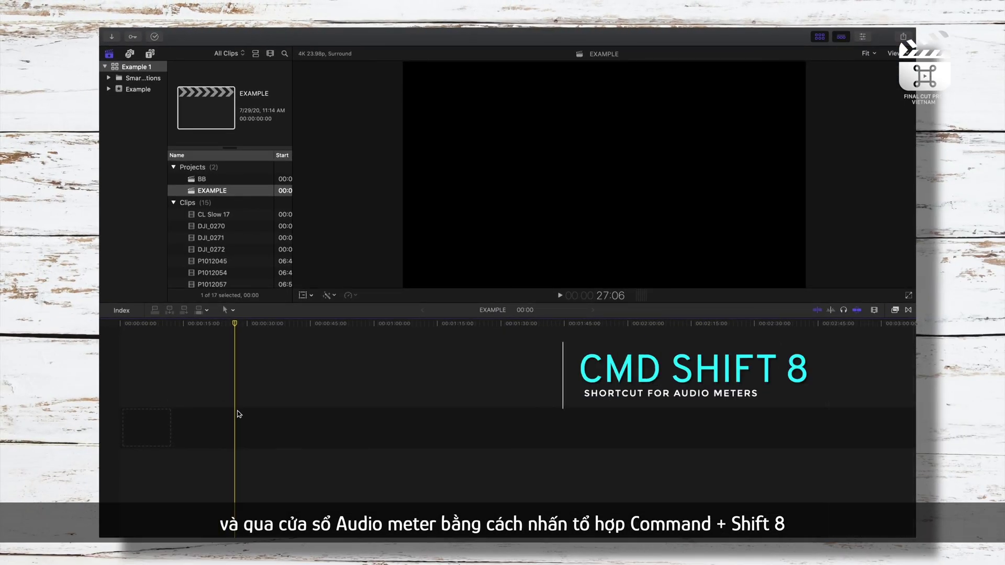
left_click(365, 32)
mouse_move(426, 112)
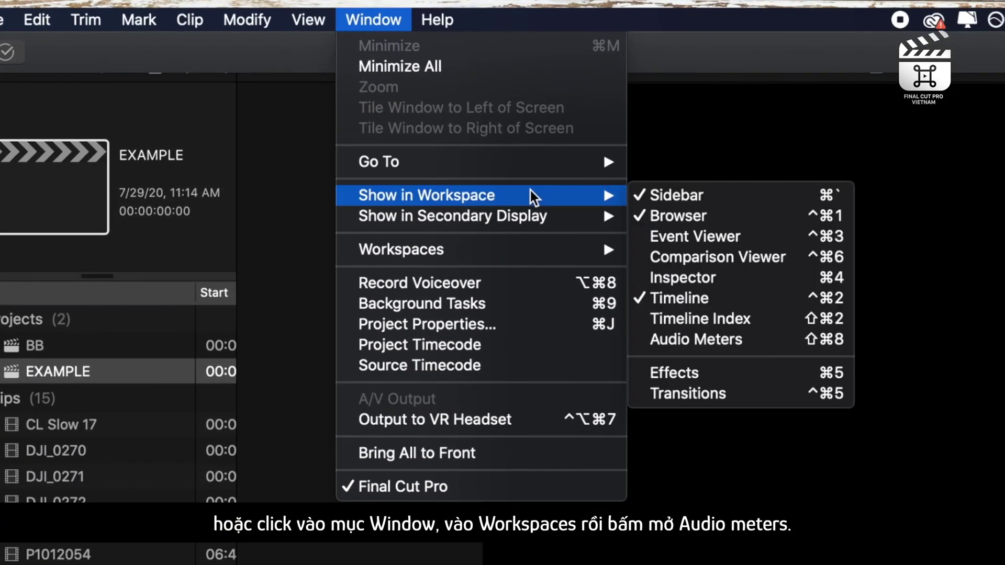
left_click(765, 340)
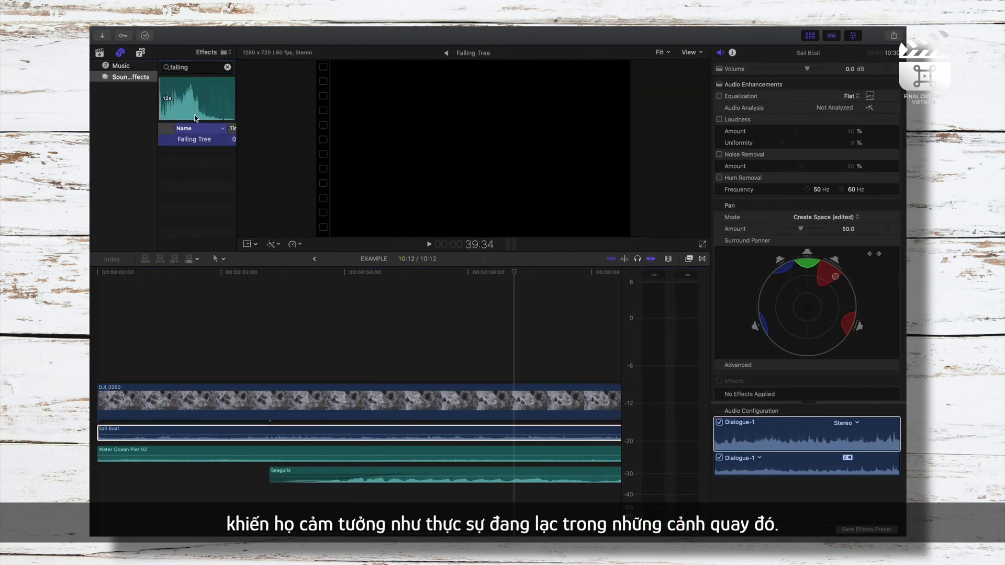
Switch the sound library category to Jingles
left_click(212, 52)
left_click(258, 202)
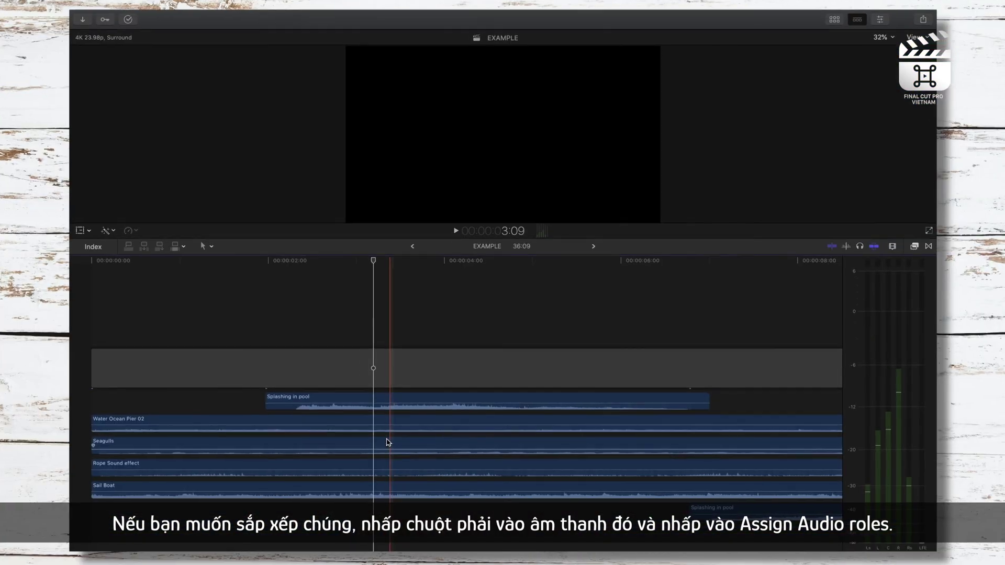
From the Water Ocean Pier 02 clip's role editor, add the 'Effects subrole 3' subrole under Effects
left_click(375, 421)
right_click(375, 422)
mouse_move(406, 422)
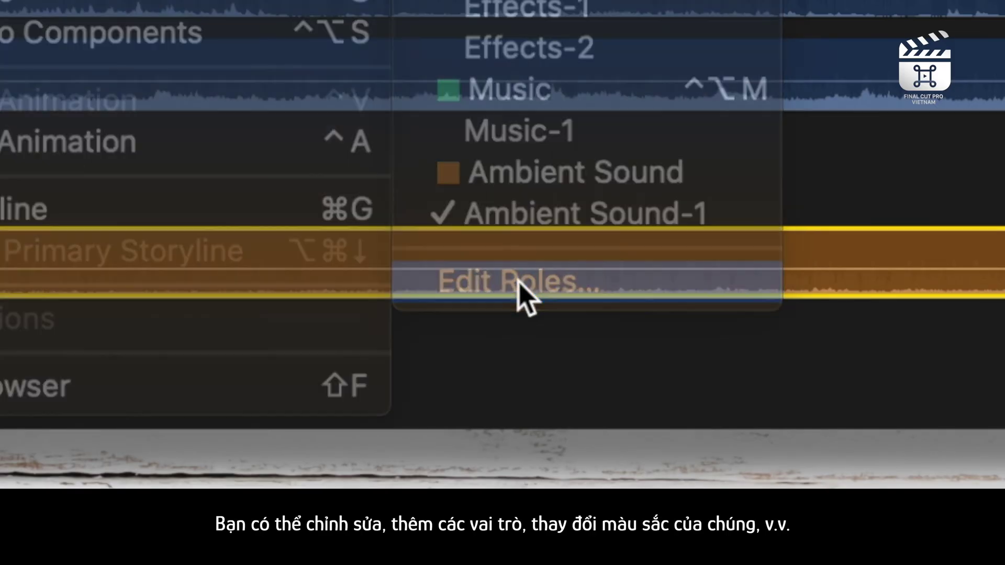
left_click(520, 286)
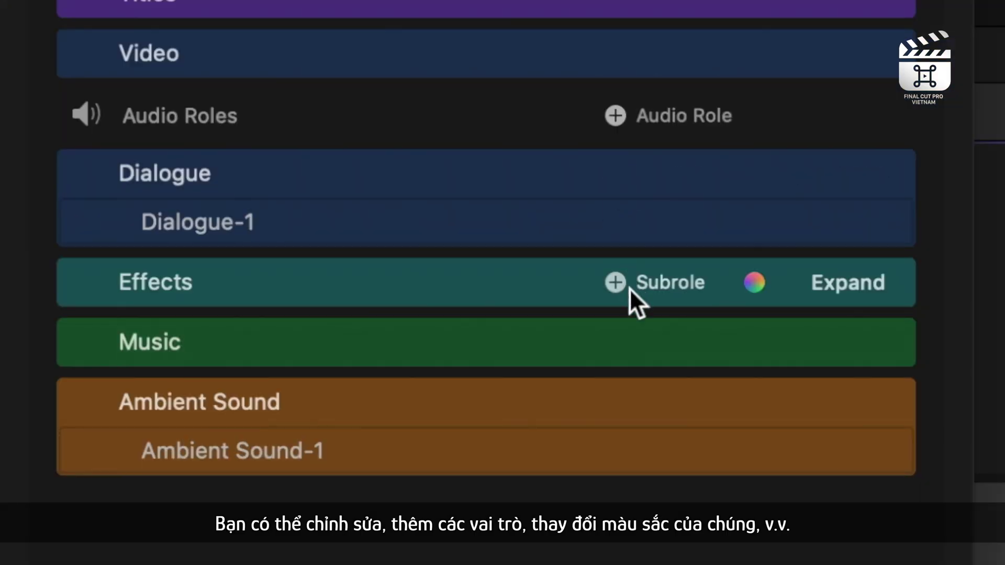
left_click(618, 283)
type("Effects subrole 3")
key("Return")
left_click(755, 283)
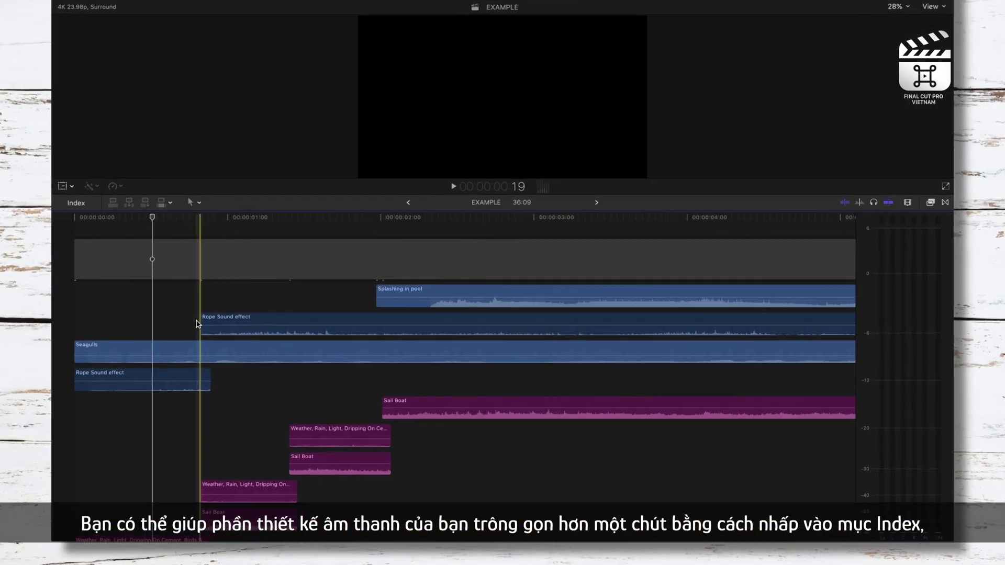
Show the Roles index and toggle Dialogue subrole lanes and Dialogue focus on and off
left_click(76, 203)
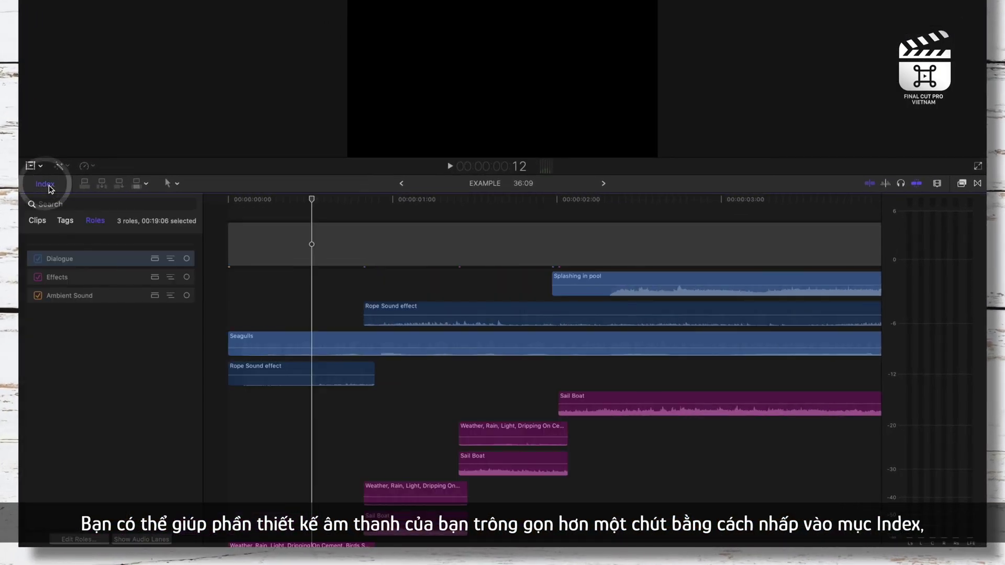
left_click(155, 260)
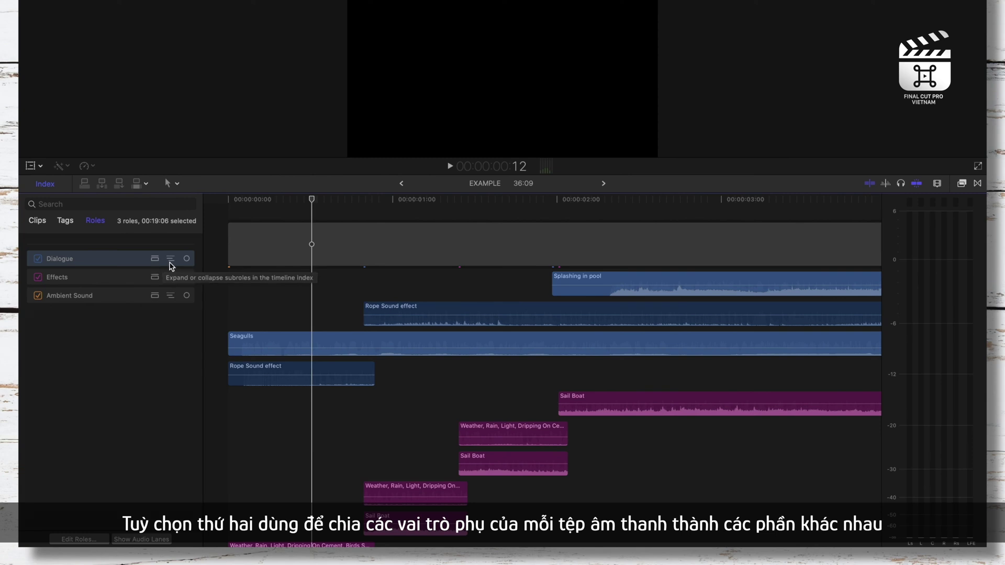
left_click(172, 260)
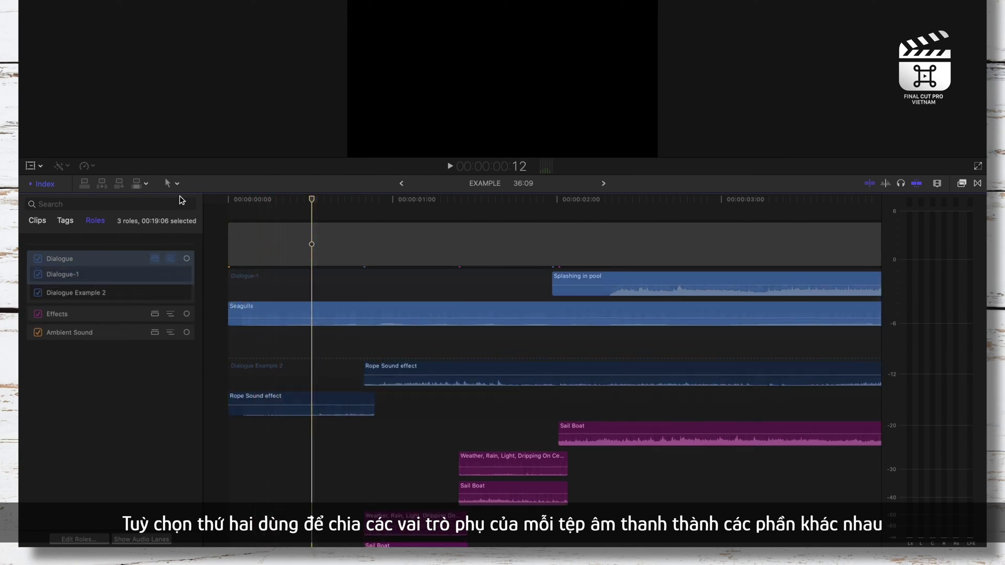
left_click(172, 260)
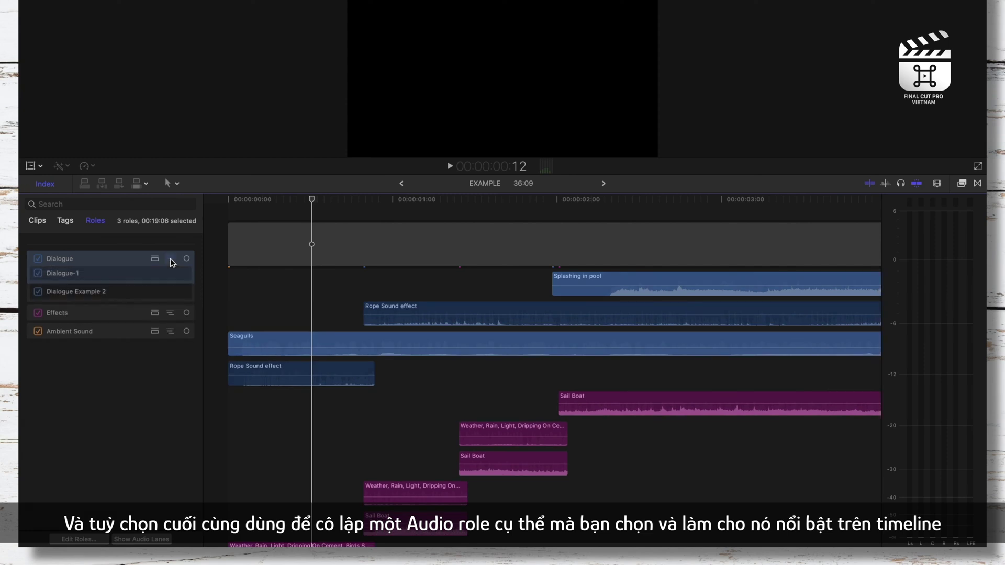
left_click(186, 259)
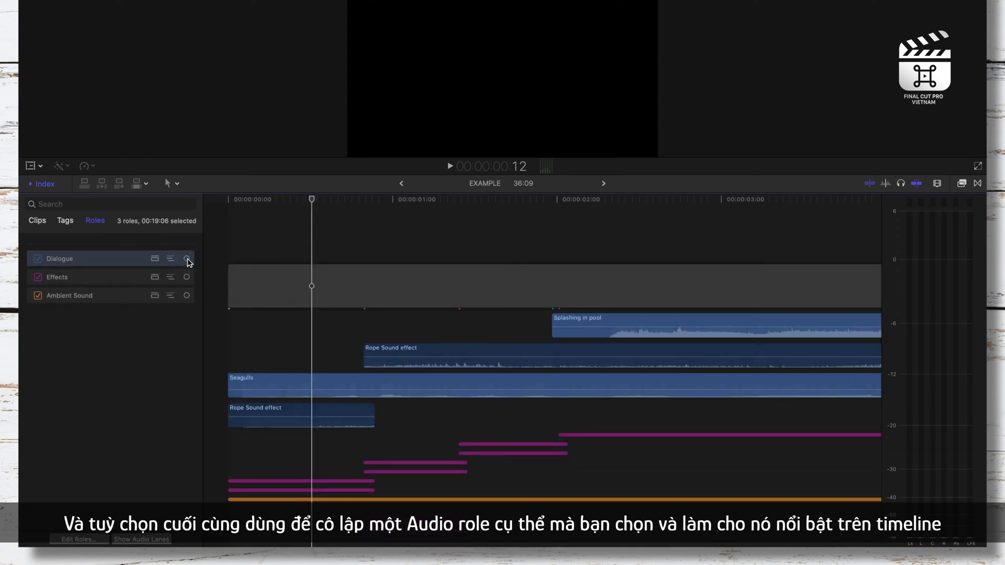
left_click(187, 260)
left_click(187, 259)
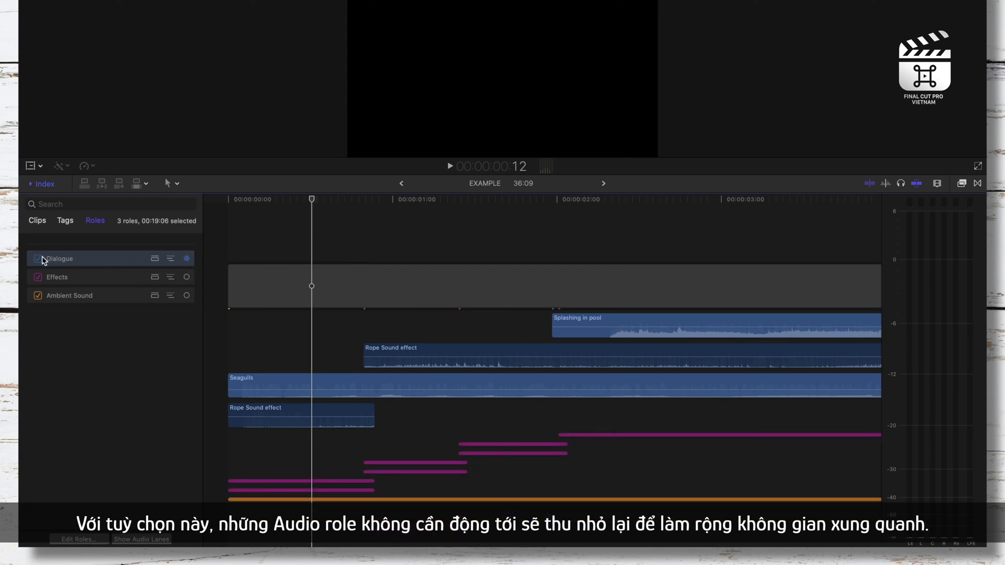
left_click(187, 260)
Toggle the Dialogue and Ambient Sound roles off and on, then move Dialogue below Effects
scroll(354, 376, "down", 3)
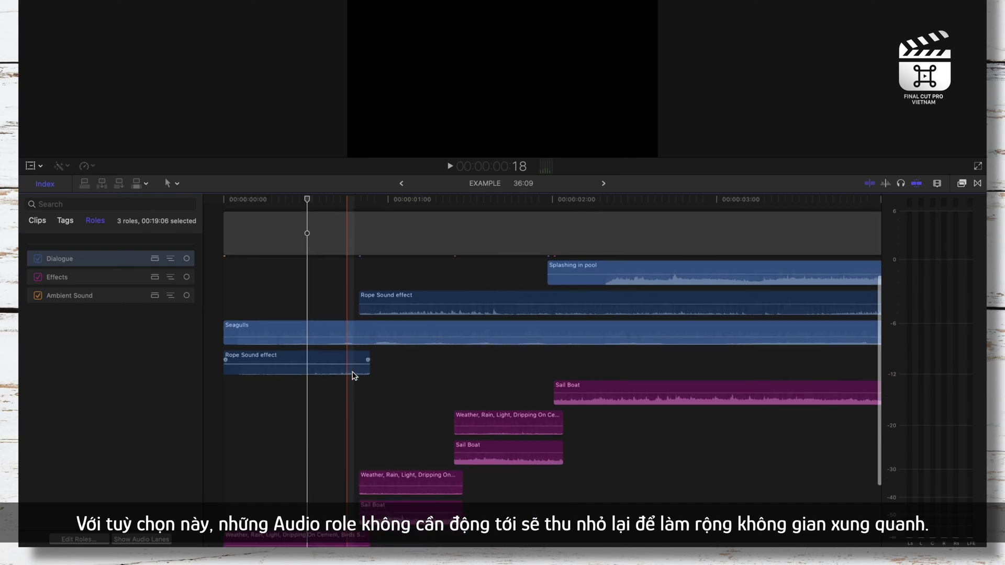
left_click(38, 259)
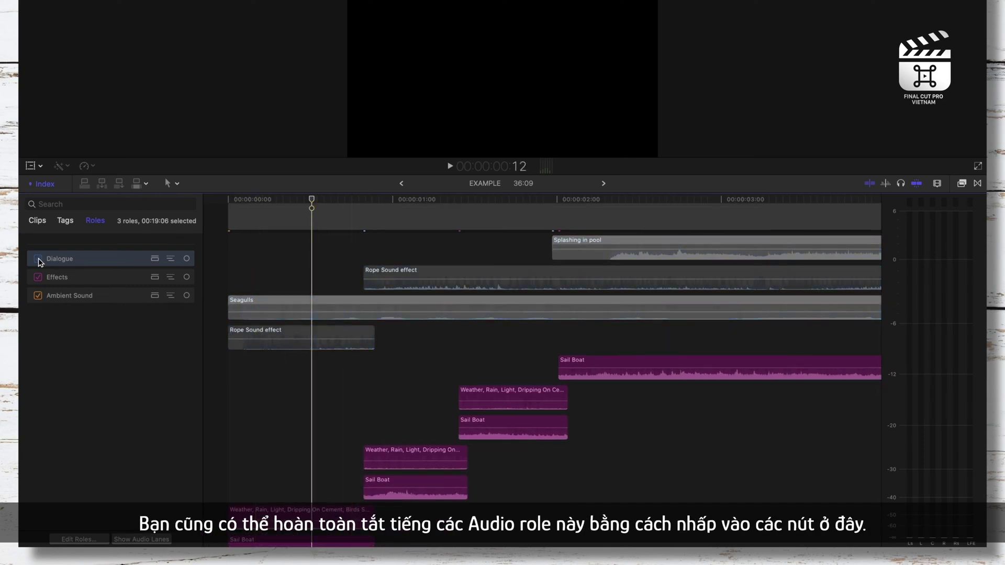
scroll(370, 427, "down", 3)
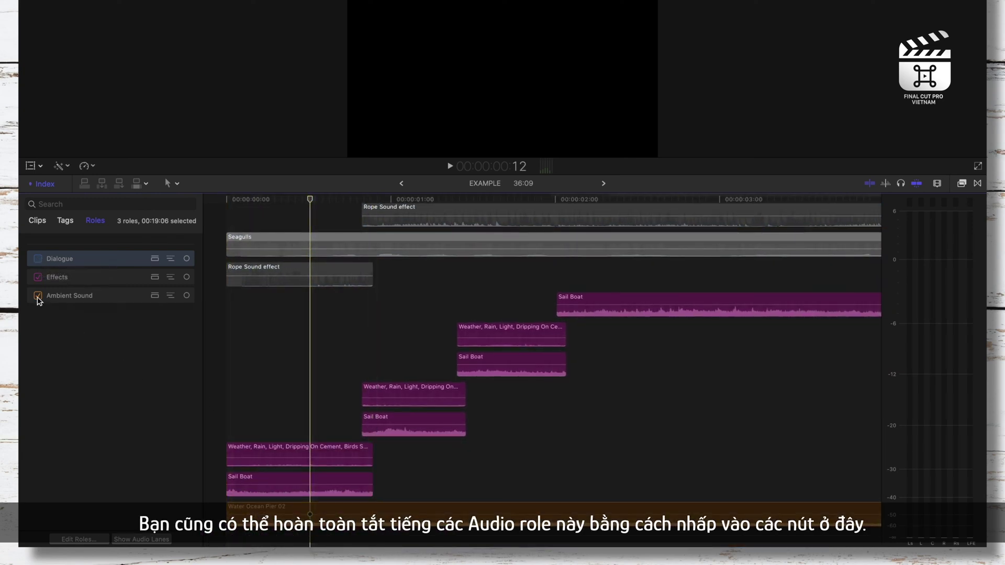
left_click(38, 296)
left_click(38, 296)
left_click(38, 258)
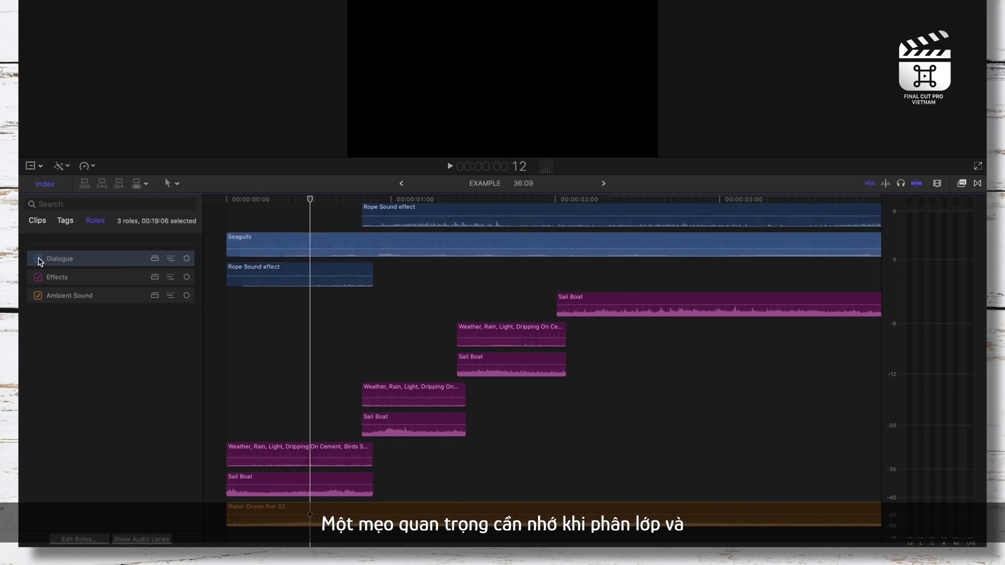
left_click_drag(52, 258, 79, 305)
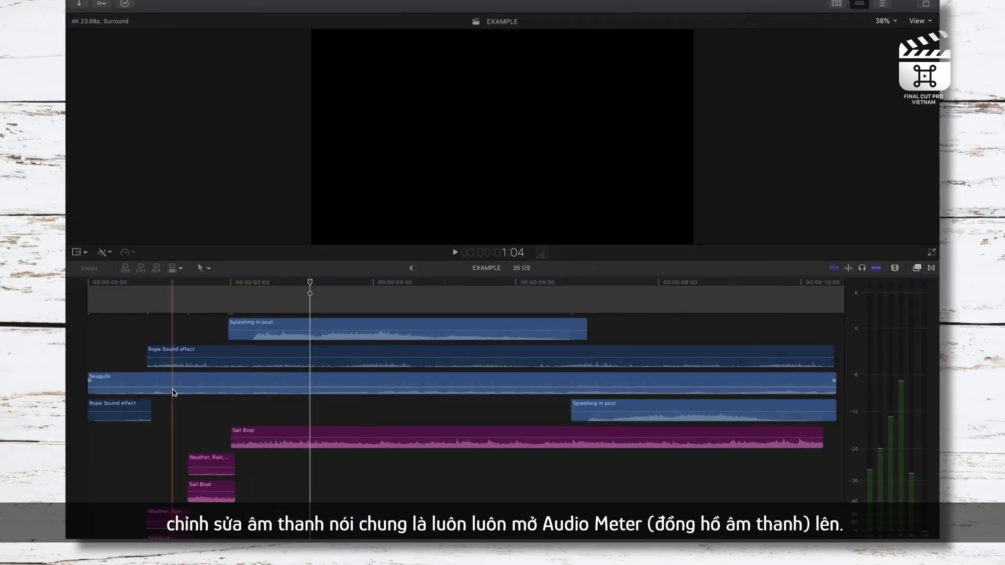
key("space")
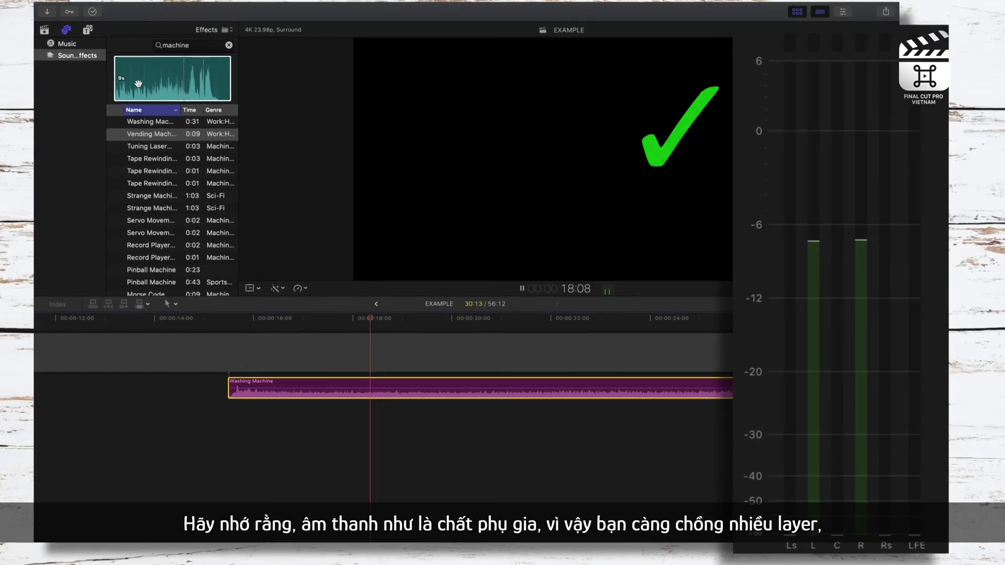
Stack Vending Machine, Tuning Laser beam, Tape Rewinding 03 and Strange Machine 2 below Washing Machine
left_click_drag(202, 152, 220, 415)
left_click(105, 131)
left_click_drag(104, 132, 226, 443)
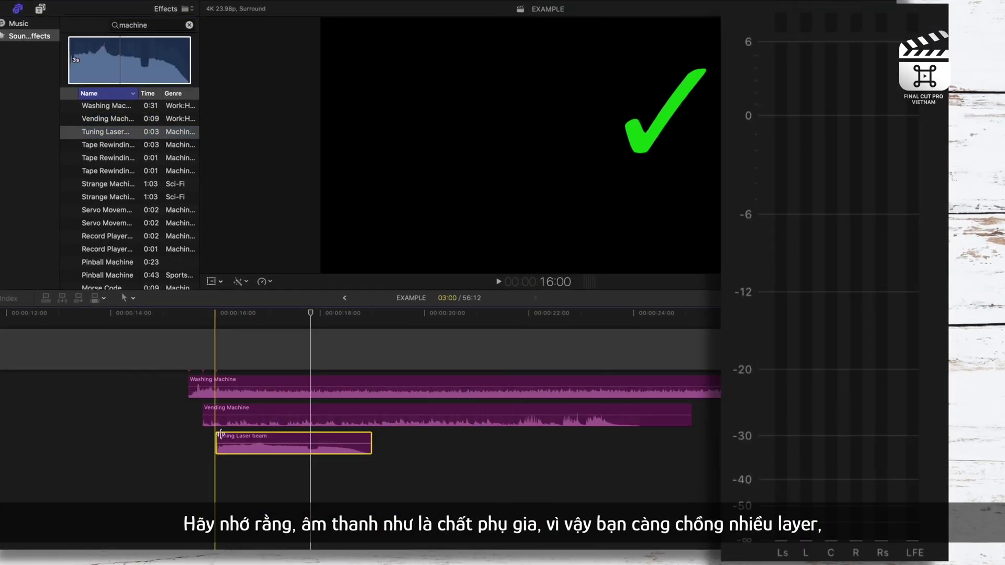
left_click(110, 145)
left_click_drag(110, 144, 235, 466)
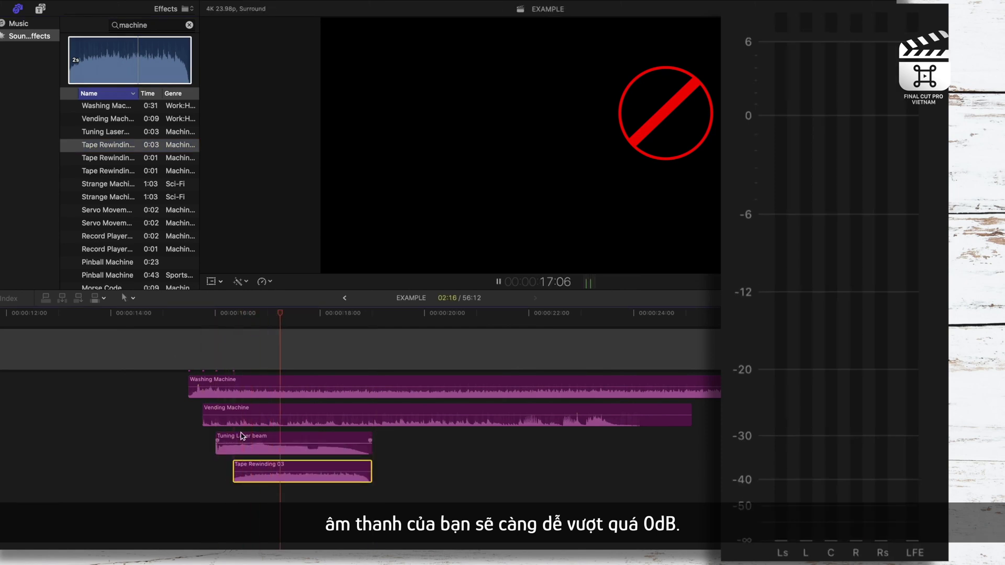
left_click_drag(110, 186, 224, 495)
key("space")
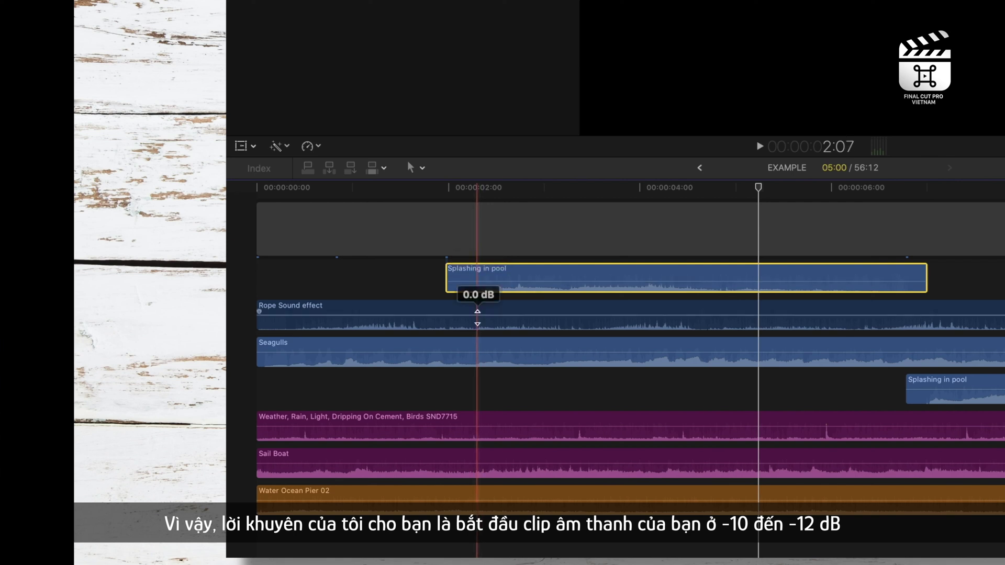
Lower Rope Sound effect (~-19 dB), Seagulls (~-12 dB) and Weather, then raise Splashing in pool to -4.0 dB
left_click_drag(478, 313, 480, 336)
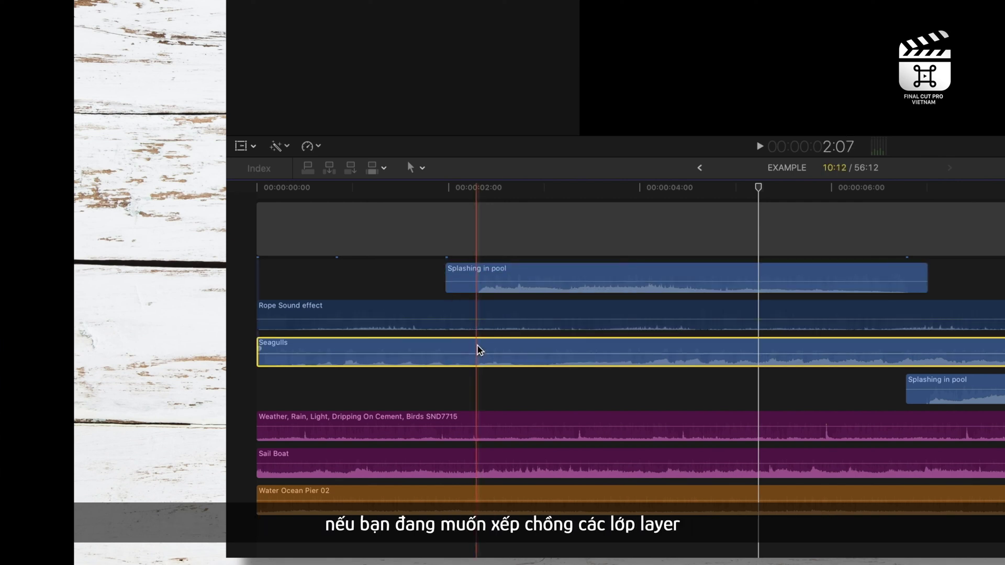
left_click_drag(478, 349, 478, 356)
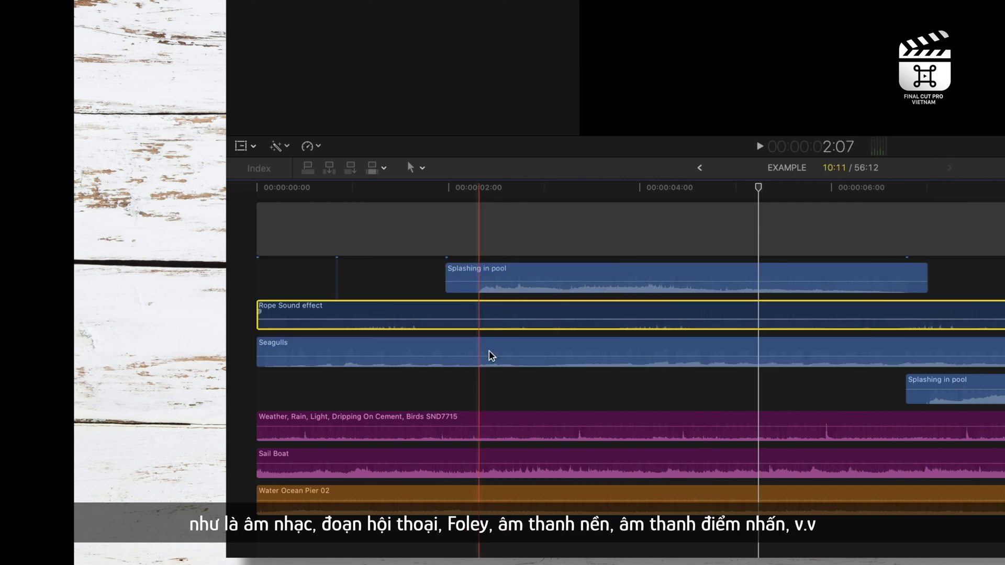
left_click_drag(475, 430, 475, 504)
left_click(471, 455)
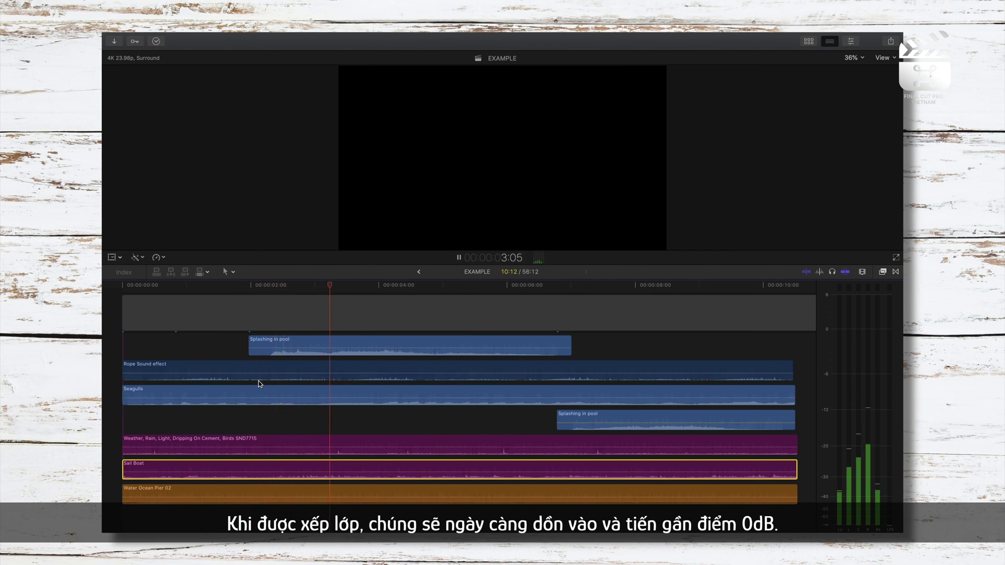
key("space")
left_click(296, 344)
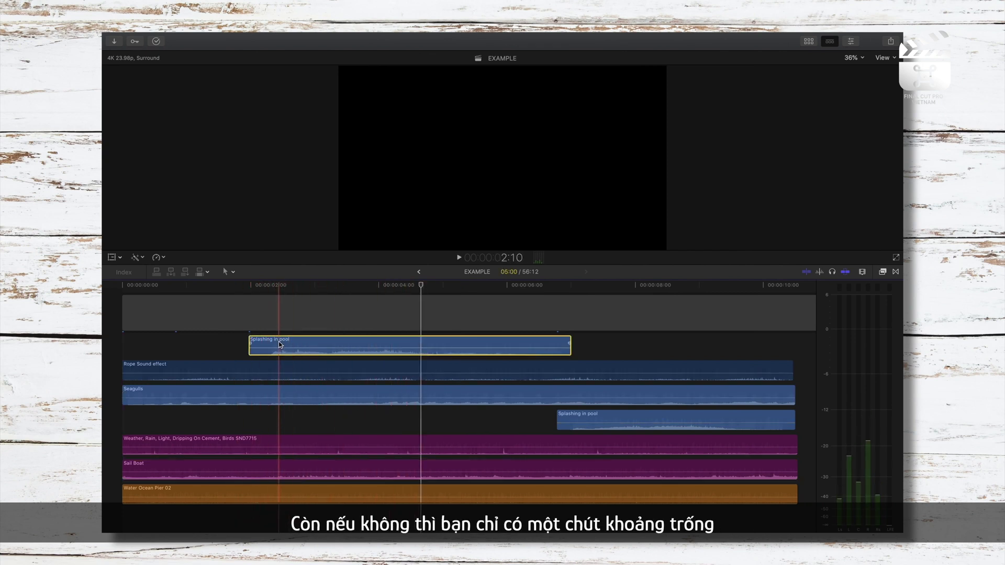
left_click_drag(279, 346, 286, 347)
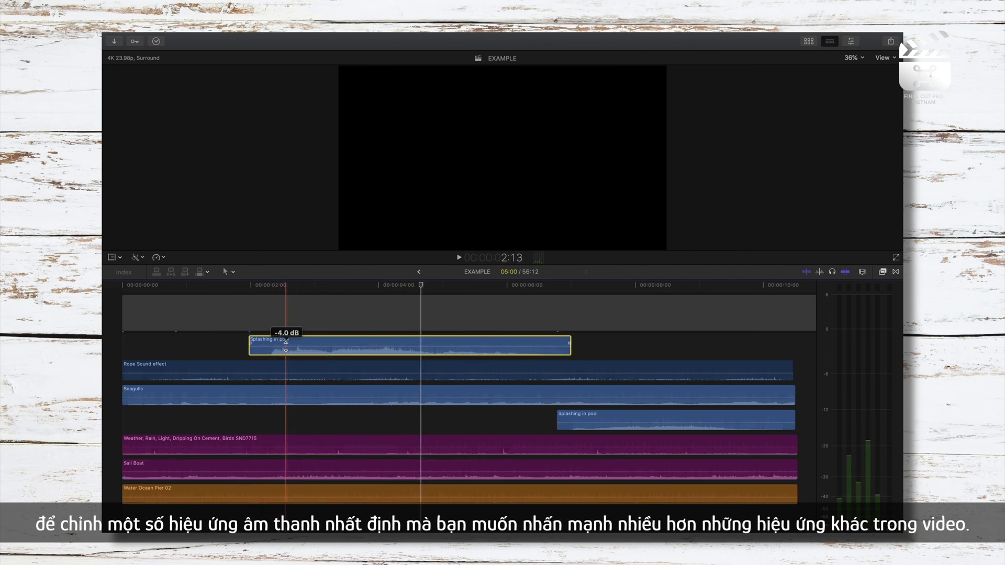
key("space")
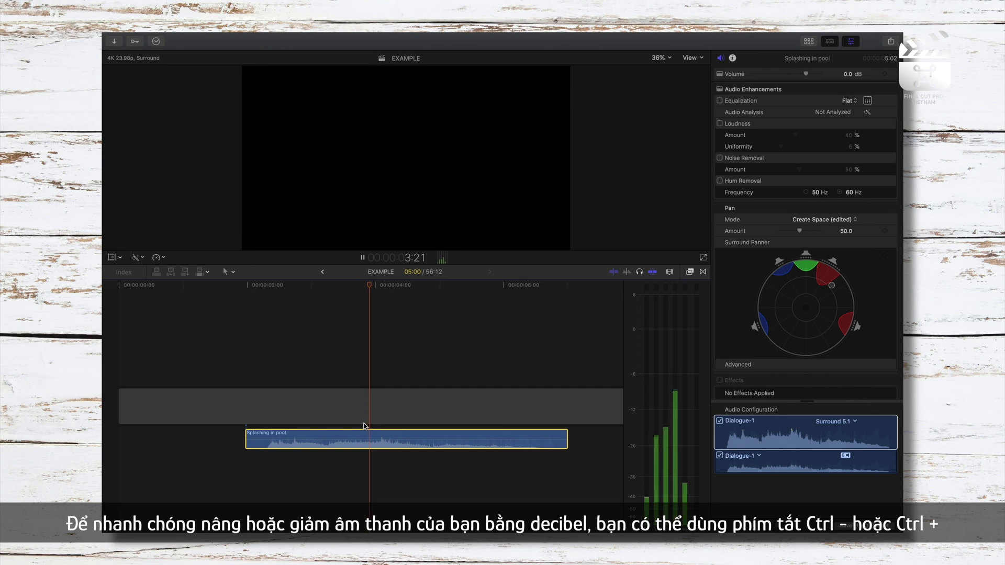
Step Splashing in pool's volume down with Ctrl-minus, then bring it to about -0.4 dB
key("space")
key("space")
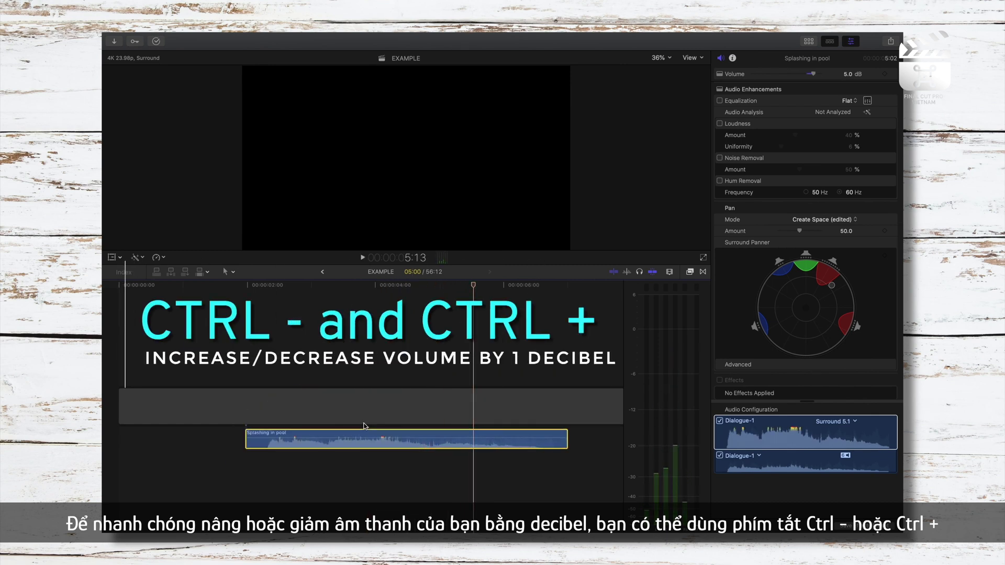
key("ctrl+minus")
key("ctrl+minus")
key("ctrl+minus")
key("ctrl+minus")
key("ctrl+minus")
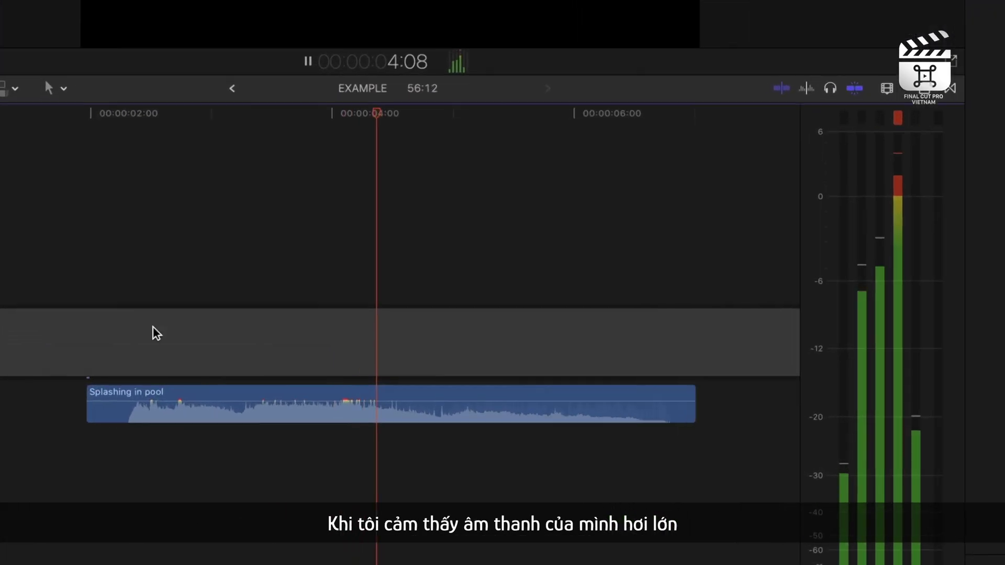
key("space")
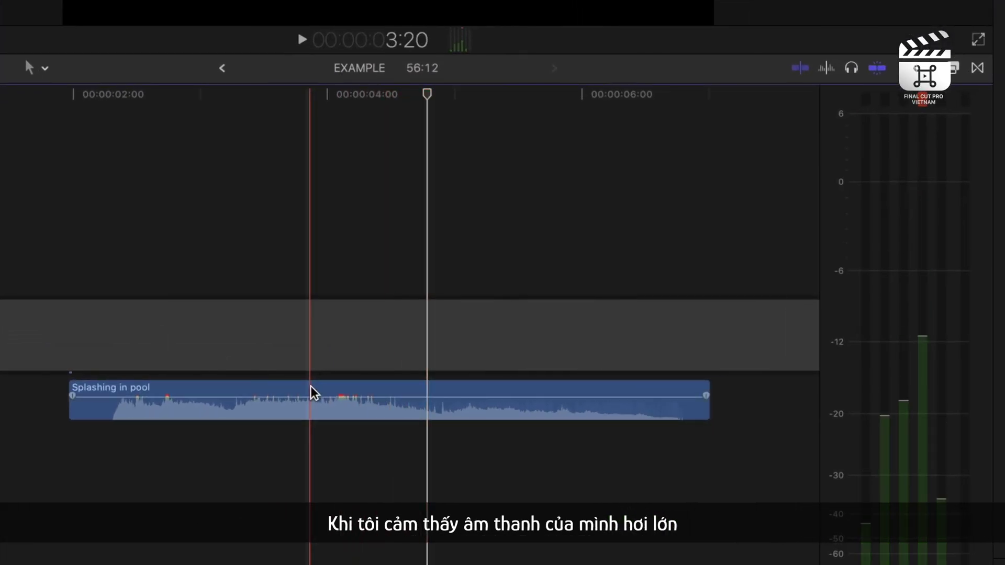
left_click(312, 392)
key("ctrl+minus")
key("ctrl+minus")
key("ctrl+minus")
key("ctrl+minus")
key("ctrl+minus")
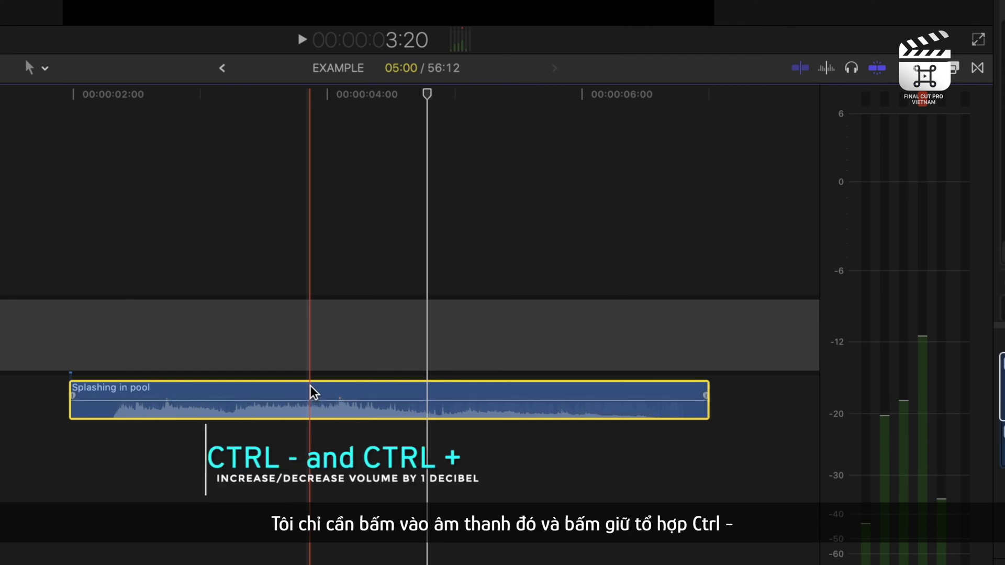
key("space")
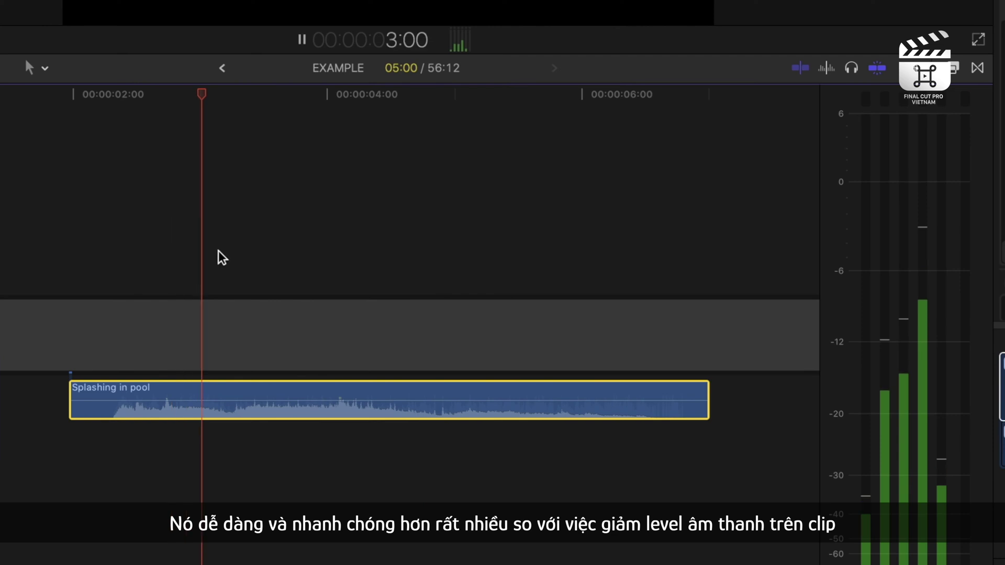
key("space")
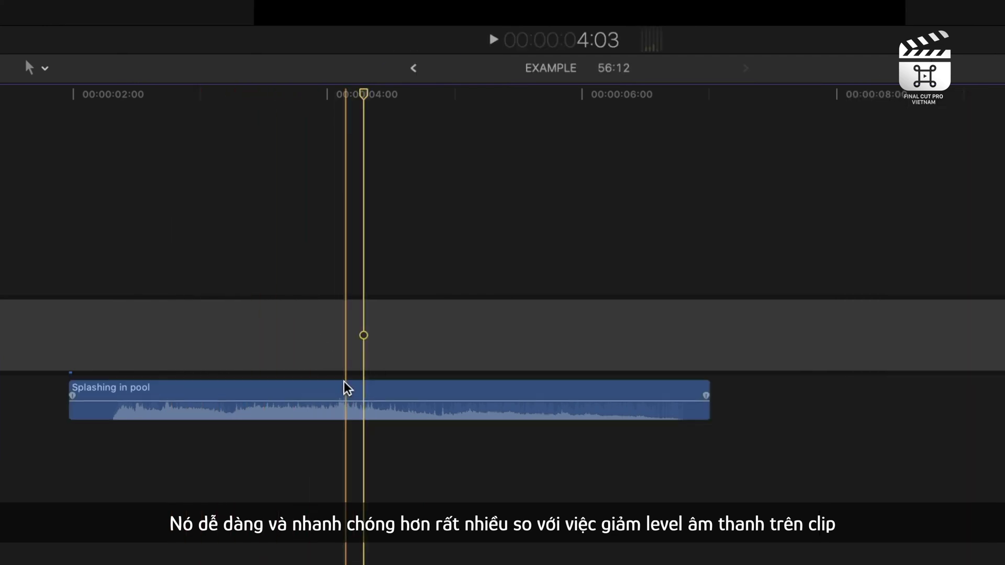
left_click_drag(333, 401, 331, 403)
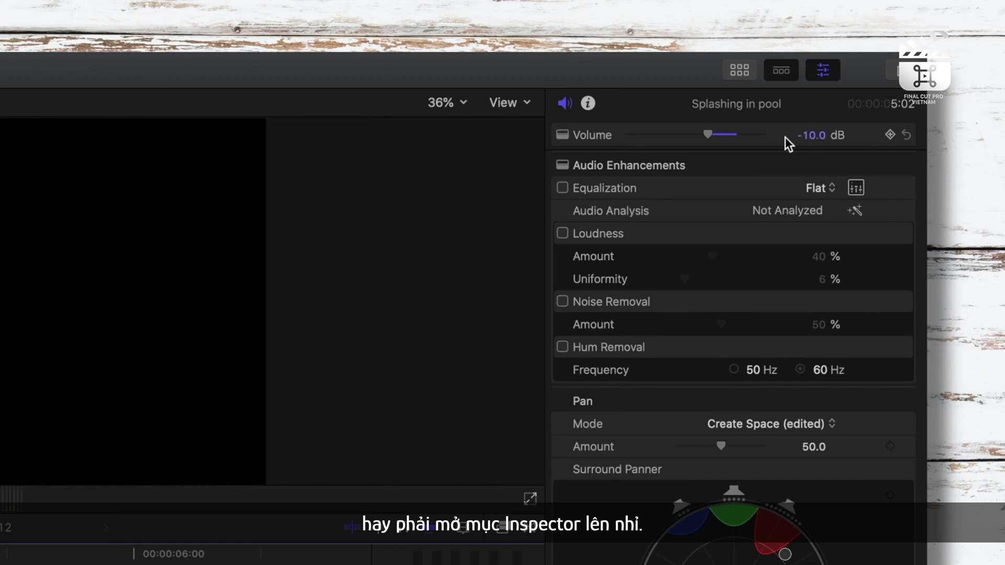
left_click_drag(707, 134, 732, 134)
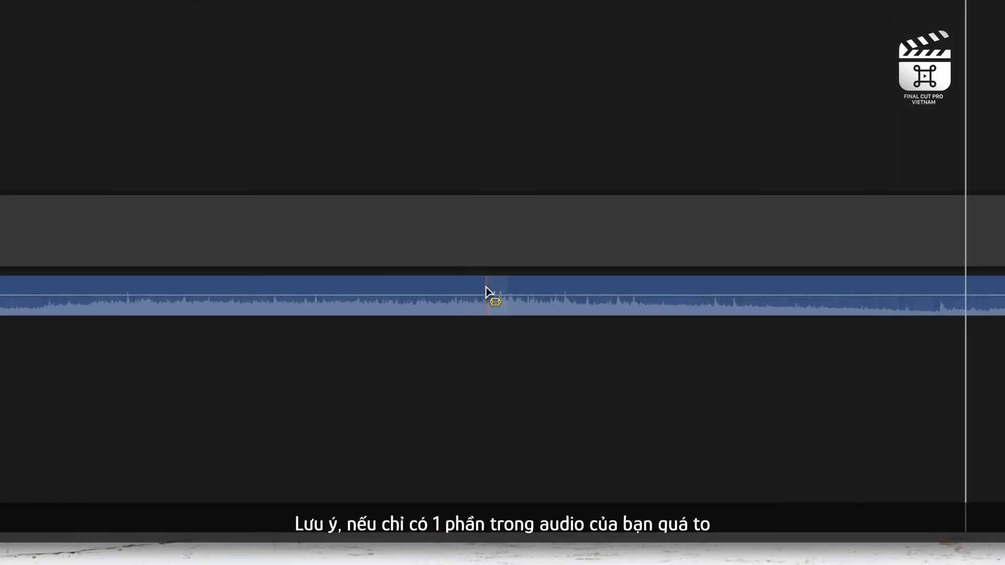
Mark the loud middle section with the Range tool and lower only it to -7.0 dB
key("r")
left_click_drag(485, 304, 519, 301)
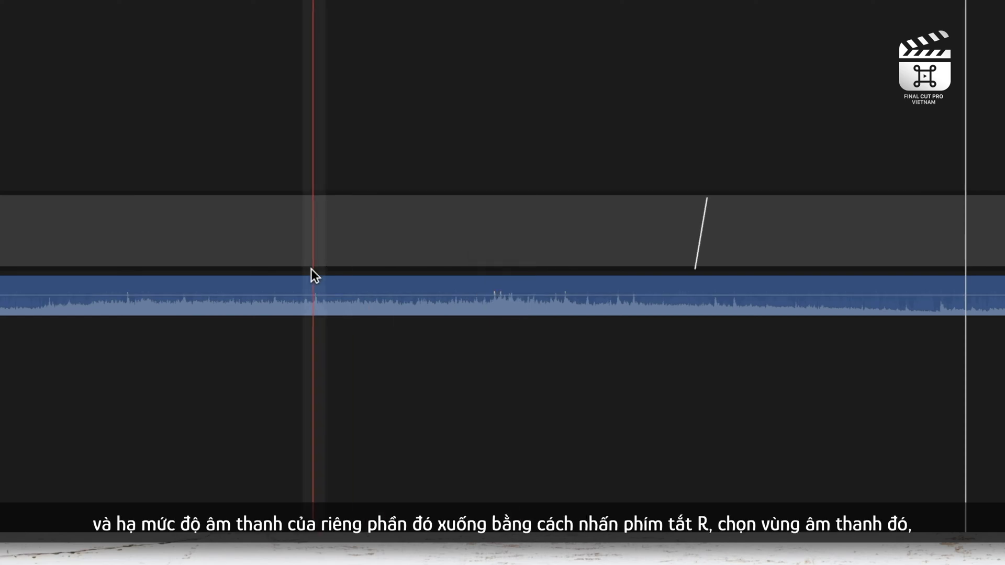
key("r")
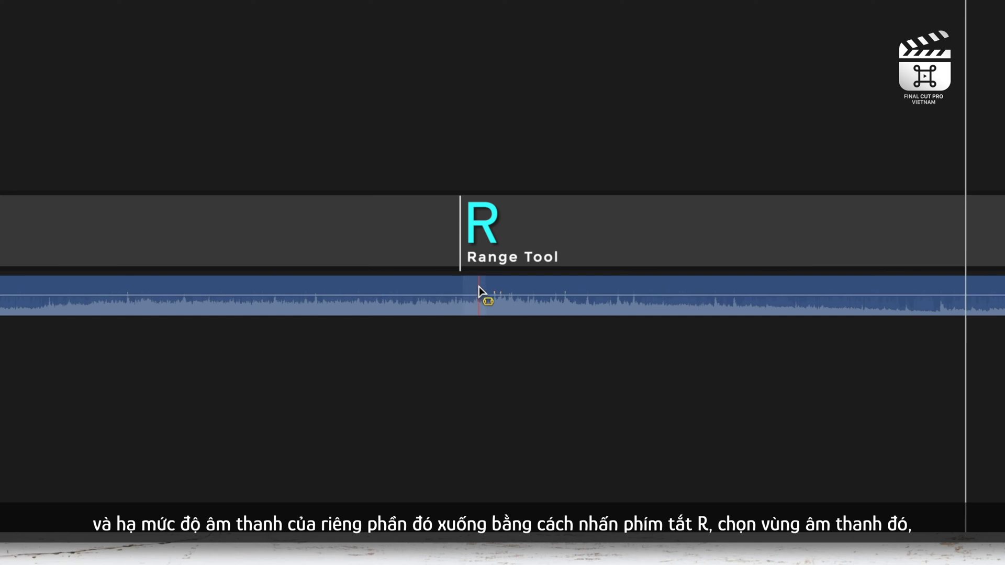
left_click_drag(487, 293, 522, 289)
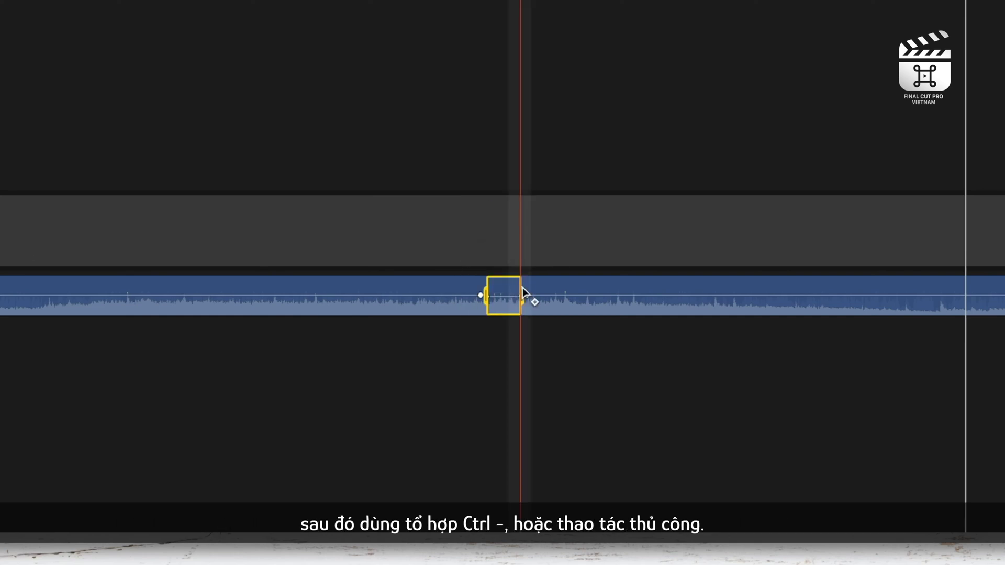
key("ctrl+minus")
key("ctrl+minus")
key("ctrl+minus")
key("ctrl+minus")
key("ctrl+minus")
key("ctrl+minus")
key("ctrl+minus")
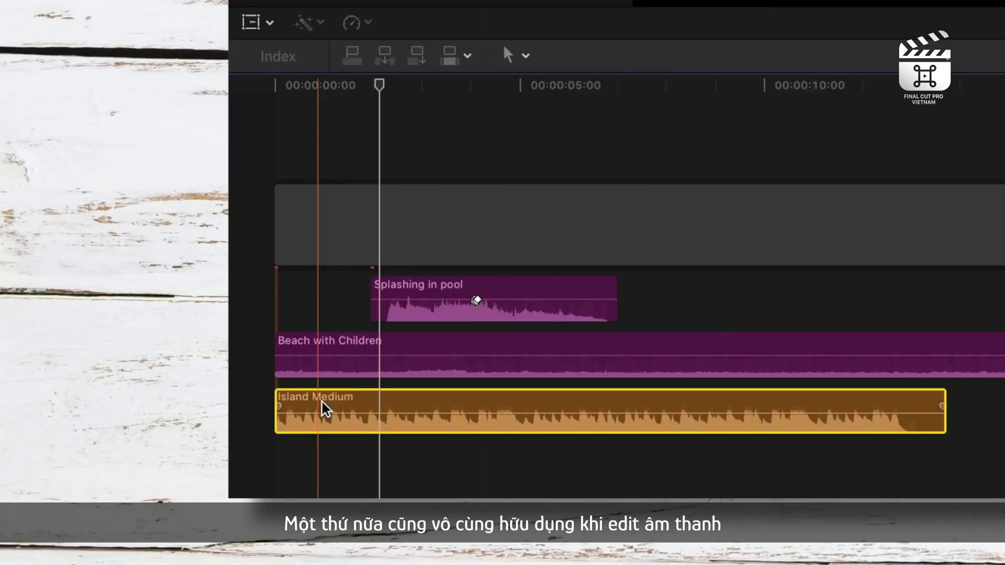
Set a fade-in shape to -3dB, then add a Linear fade-in to Beach with Children
right_click(283, 417)
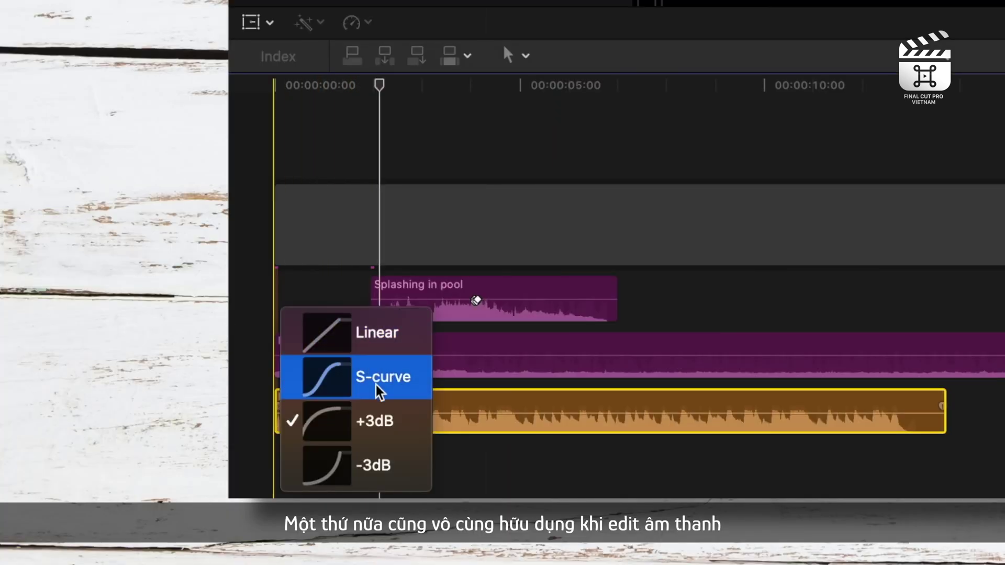
left_click(407, 474)
key("space")
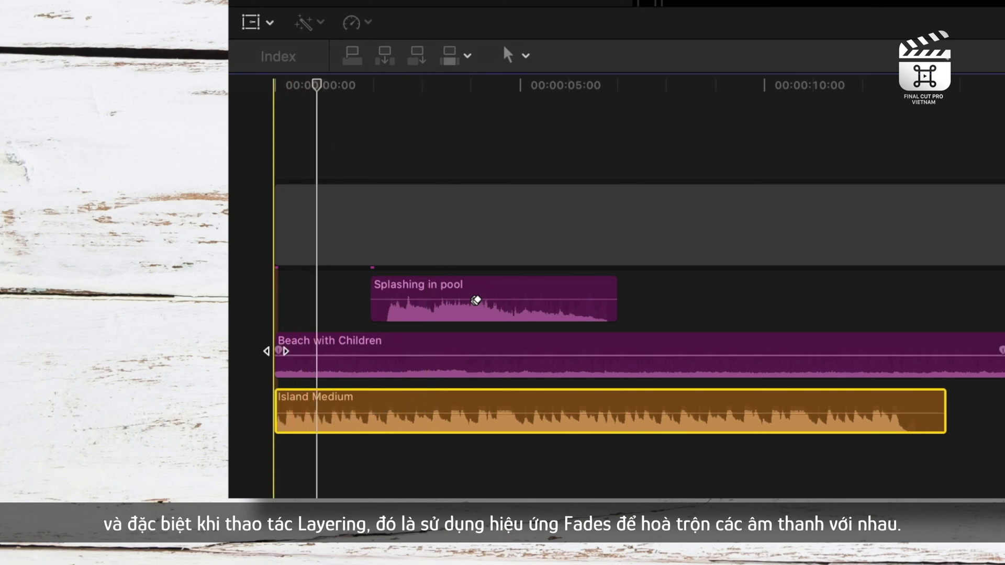
left_click_drag(276, 345, 270, 348)
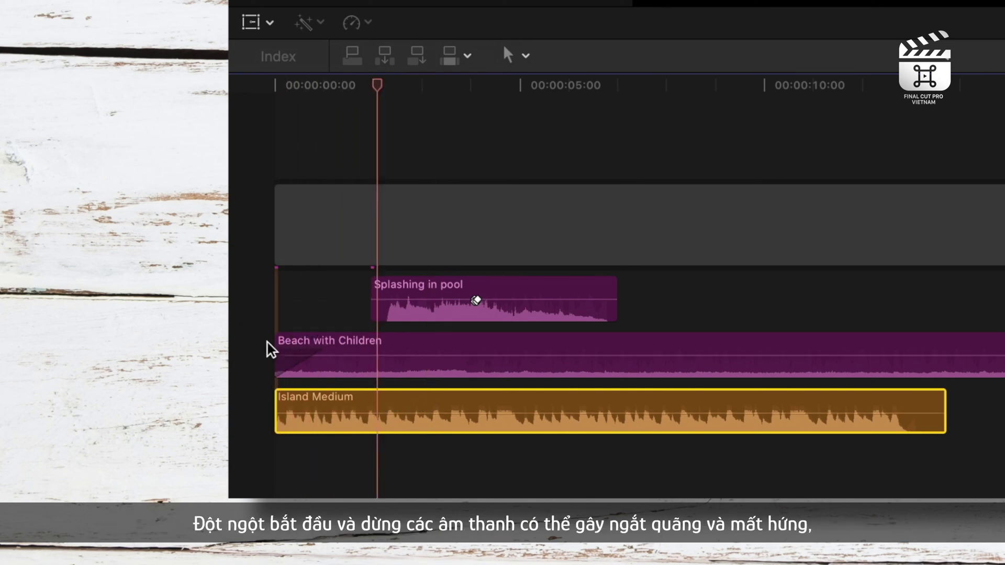
right_click(288, 408)
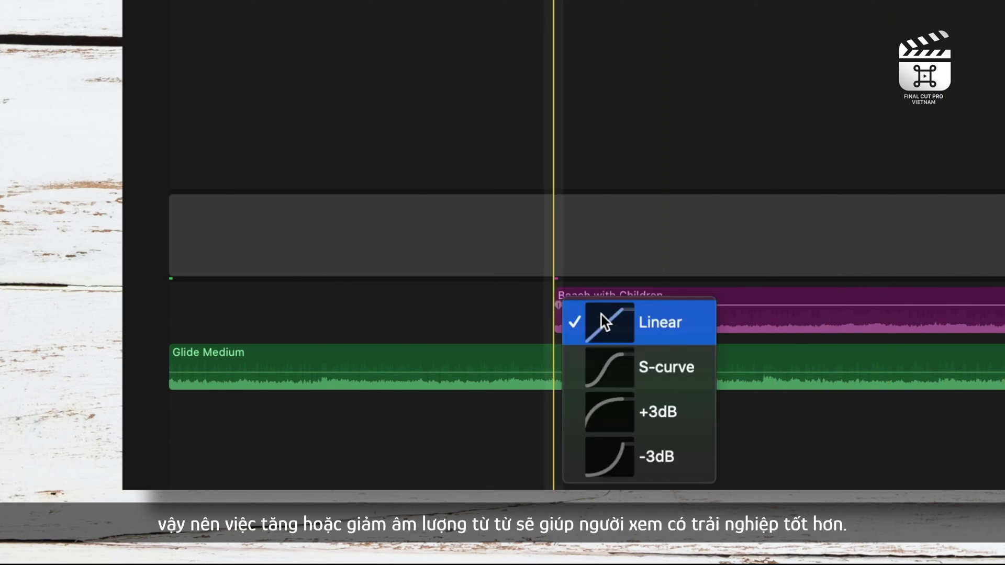
left_click(605, 322)
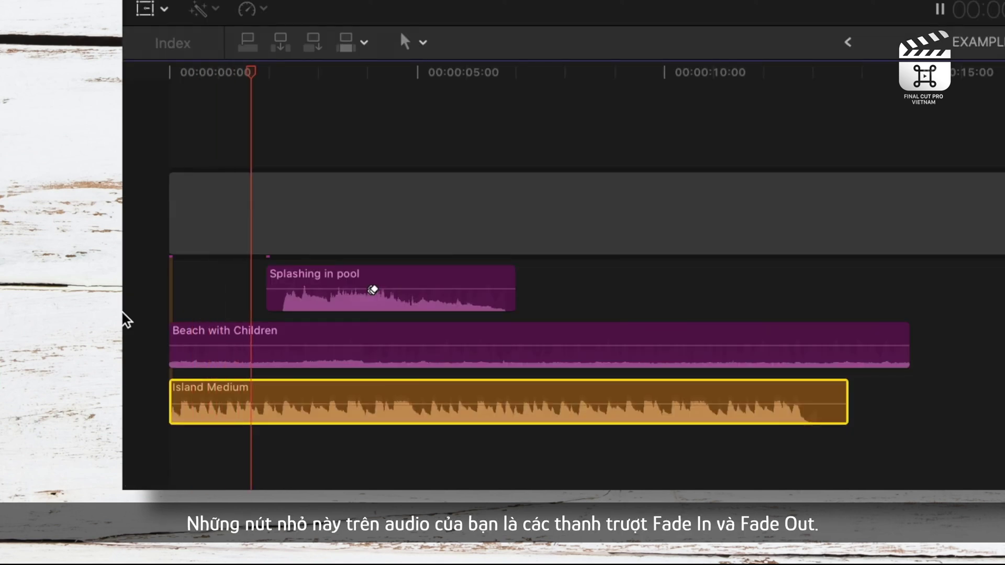
mouse_move(218, 385)
key("space")
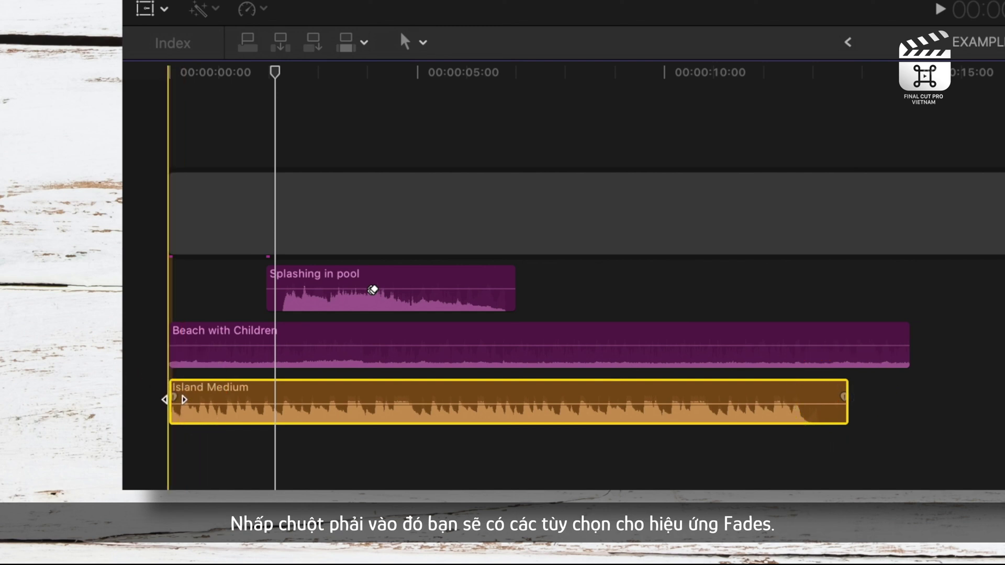
Make Island Medium's fade-in Linear and lengthen it, then play through the transition
right_click(174, 400)
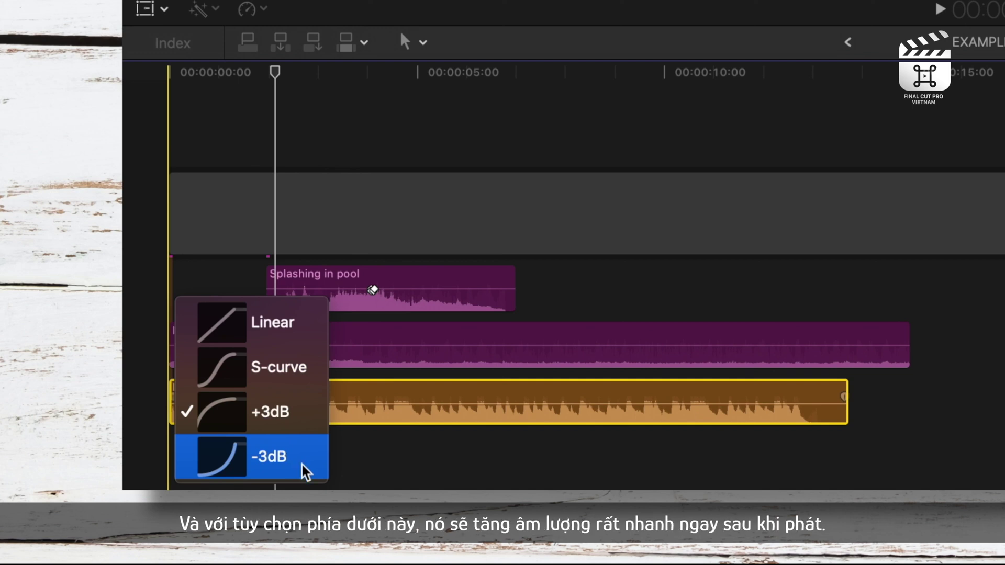
left_click(281, 331)
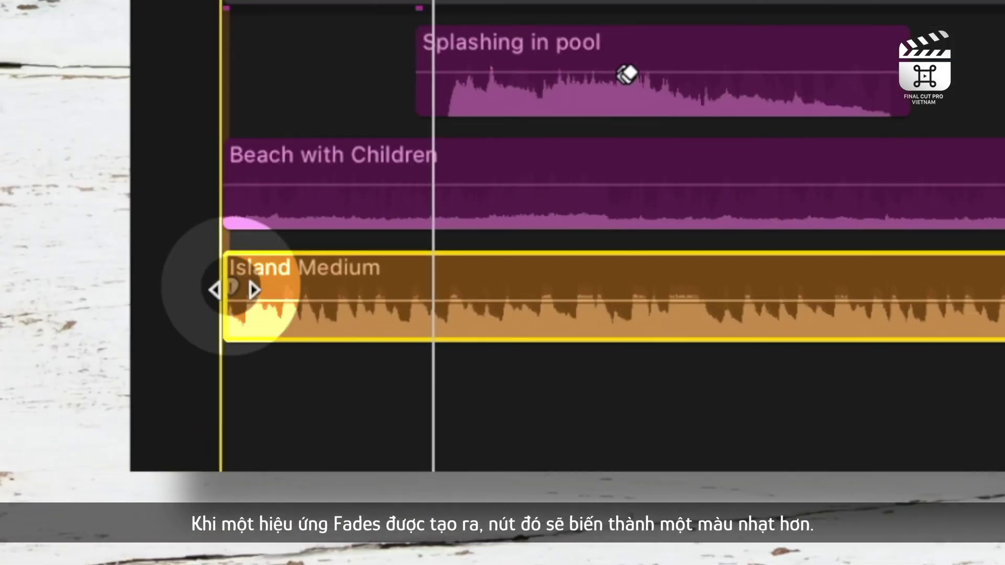
left_click_drag(233, 290, 519, 288)
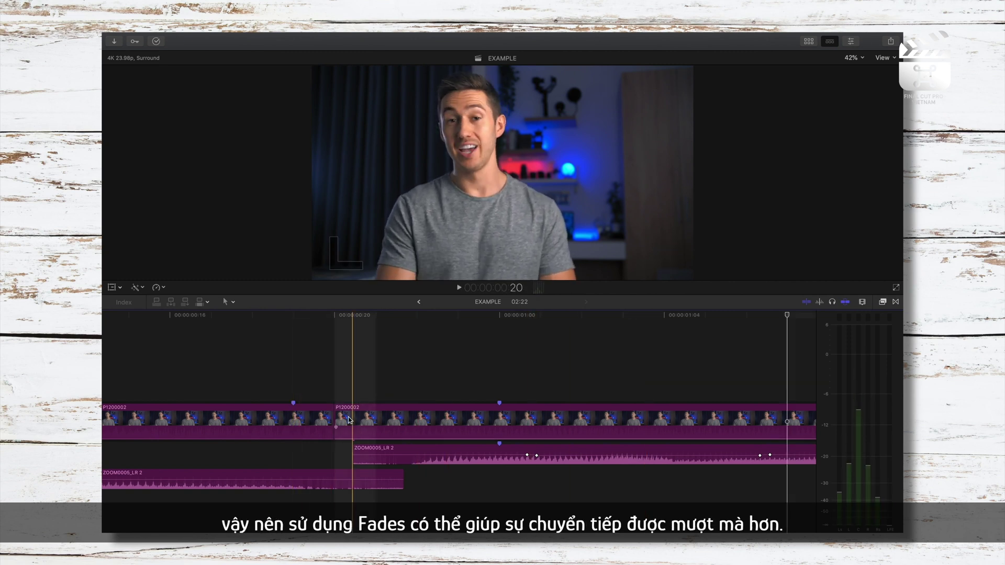
left_click(408, 476)
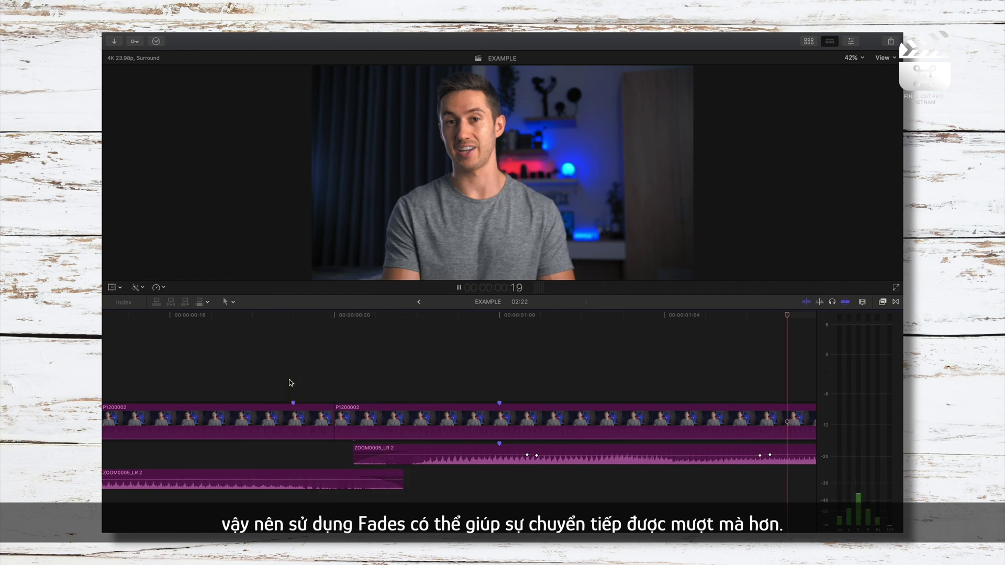
key("space")
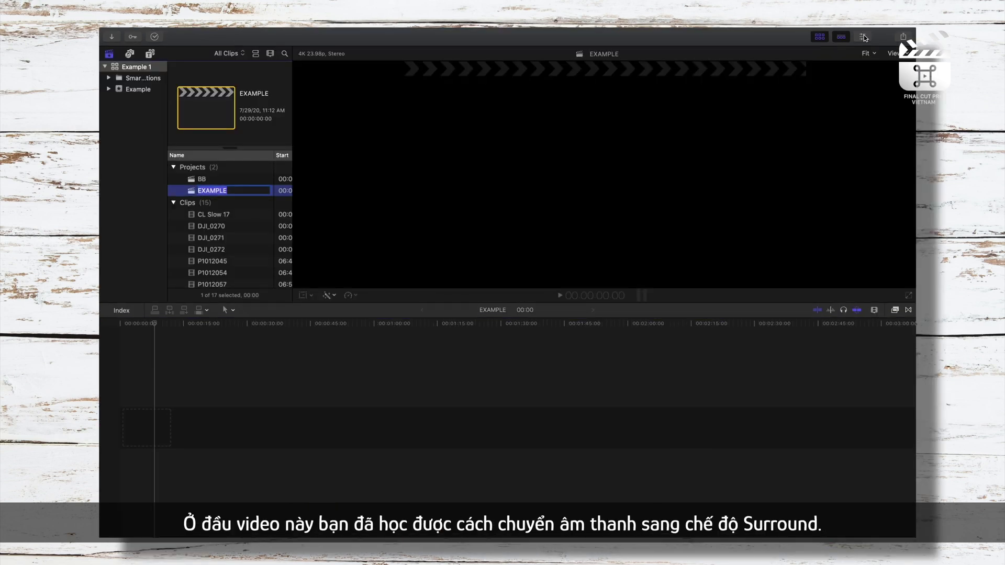
Change the EXAMPLE project's audio channels to Surround in the project settings
left_click(862, 37)
left_click(891, 82)
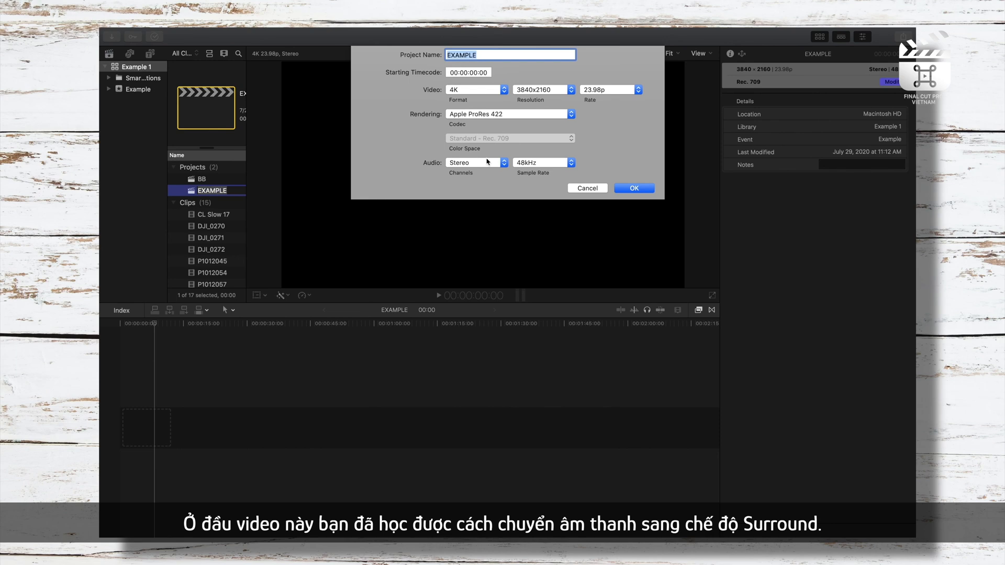
left_click(481, 159)
left_click(636, 188)
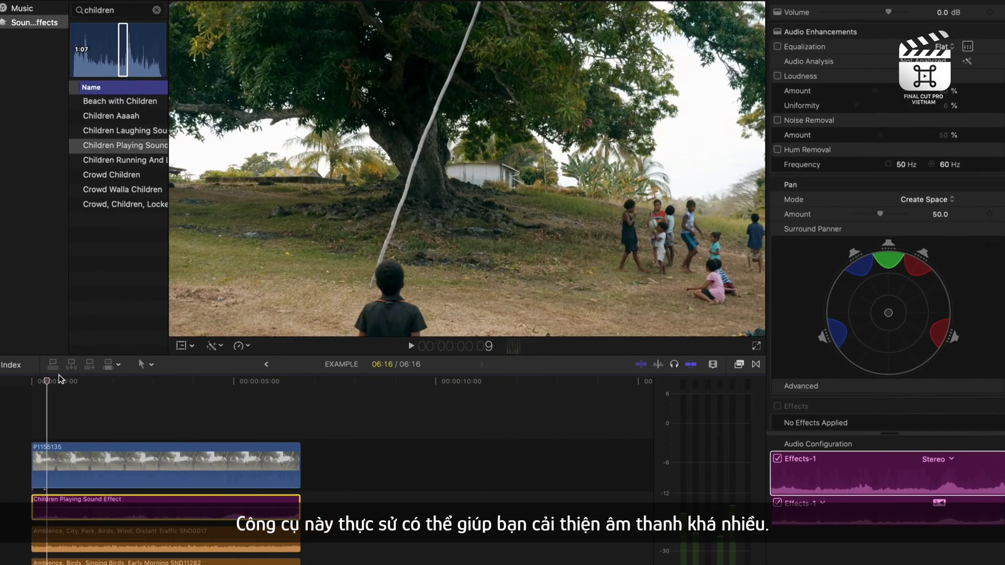
Pan the Children Playing Sound Effect toward the front right with the Surround Panner and play it back
left_click_drag(889, 313, 929, 275)
left_click(779, 471)
key("space")
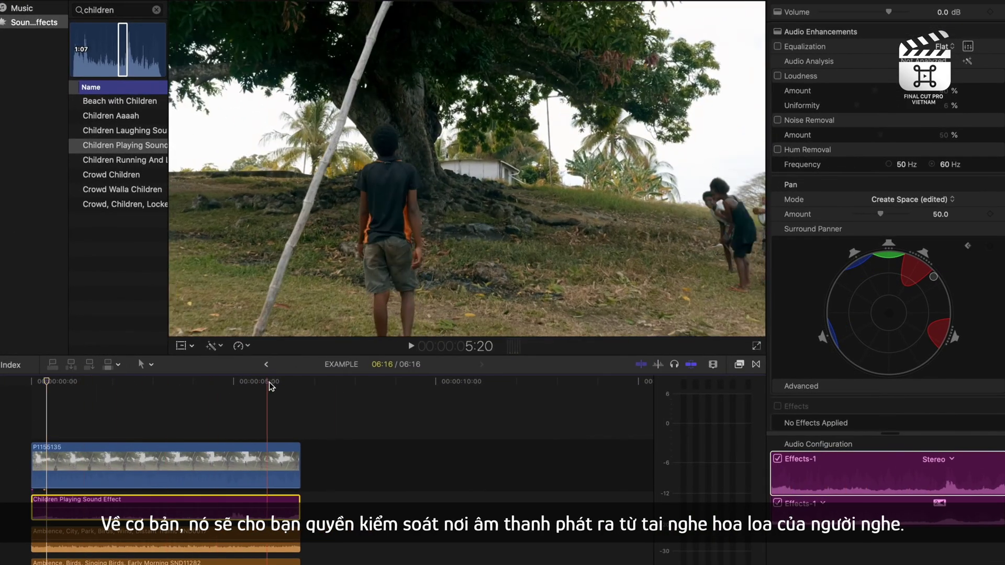
left_click(54, 392)
key("space")
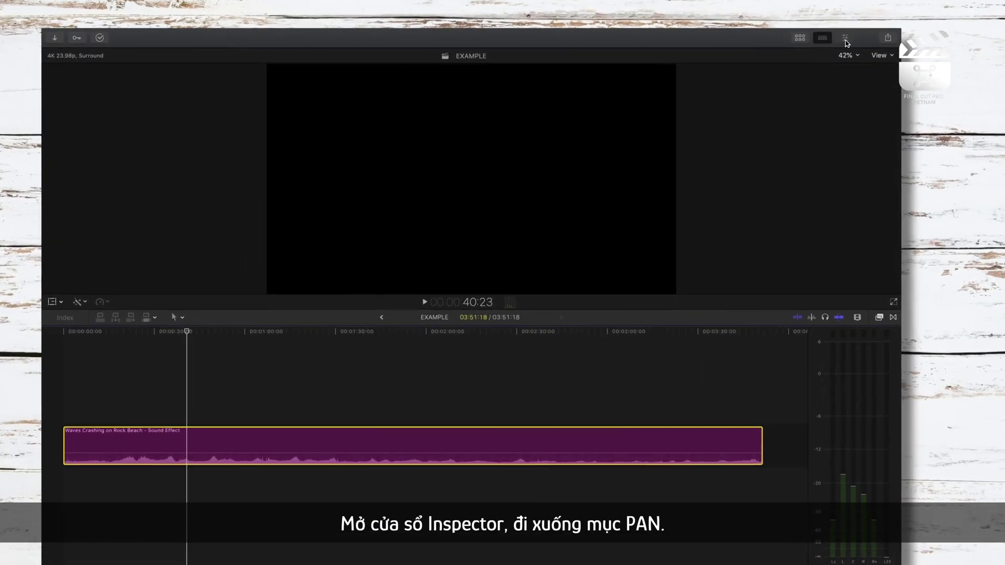
left_click(845, 39)
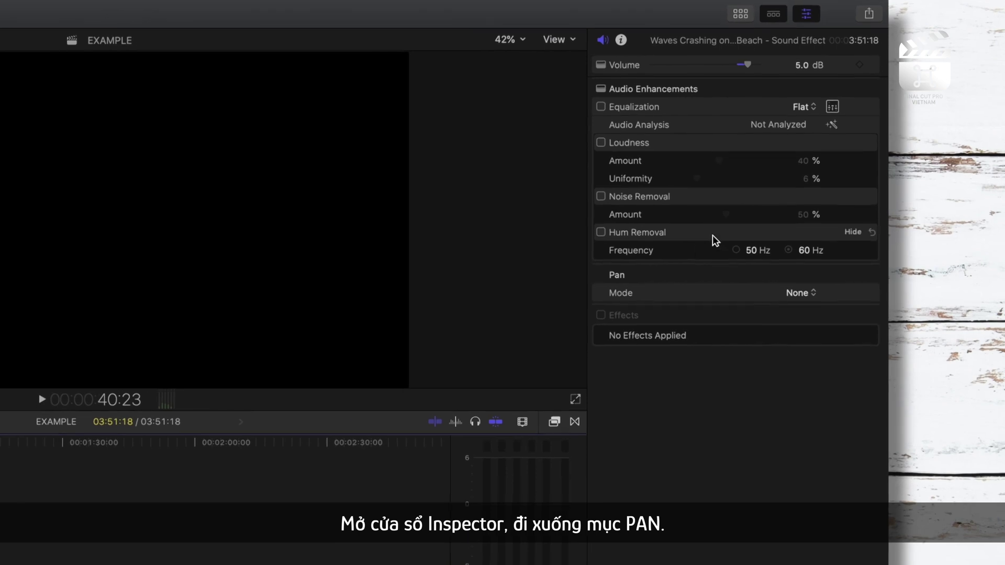
Set the Waves Crashing on Rock Beach effect to Create Space panning, after briefly trying Ambience
left_click(813, 293)
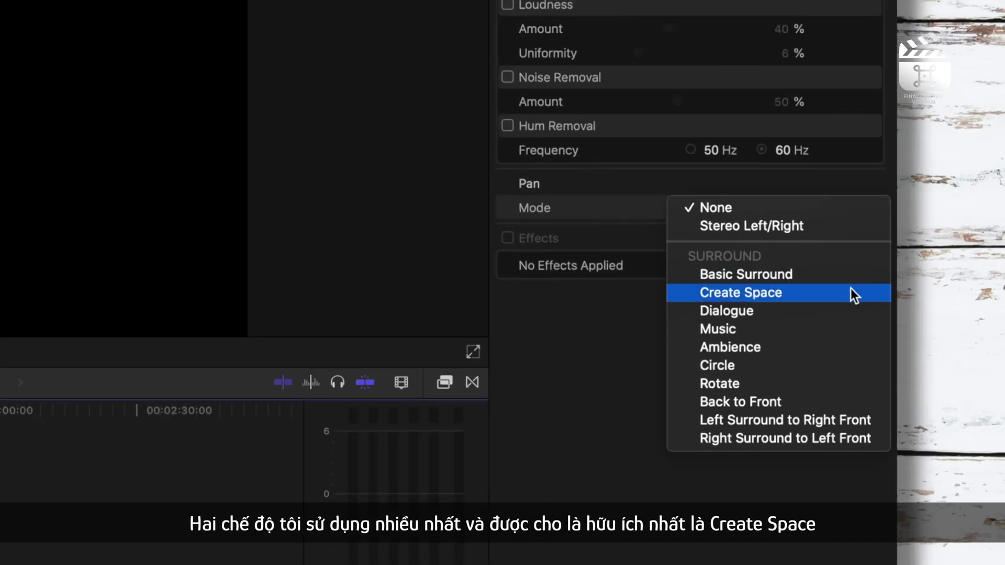
left_click(851, 289)
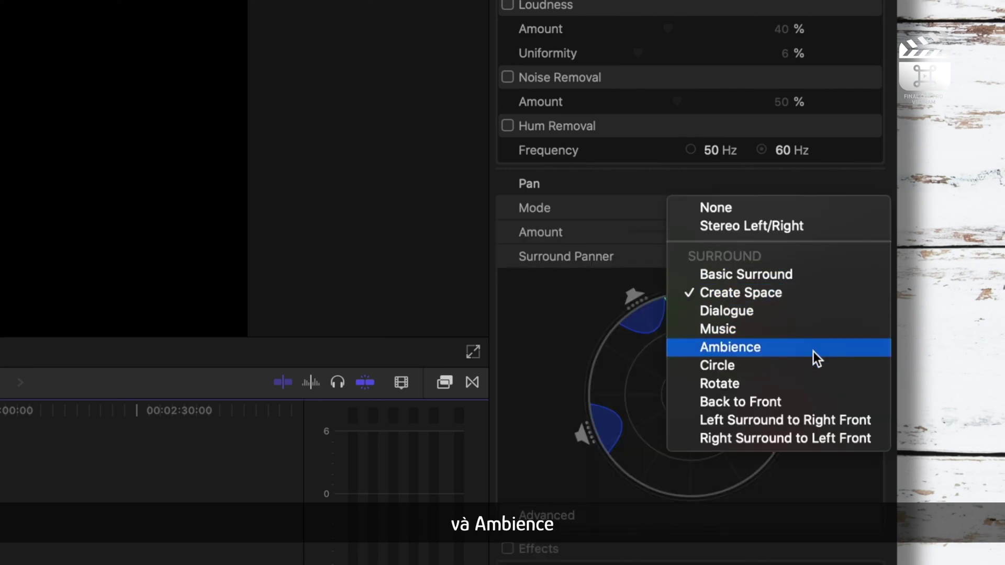
left_click(813, 351)
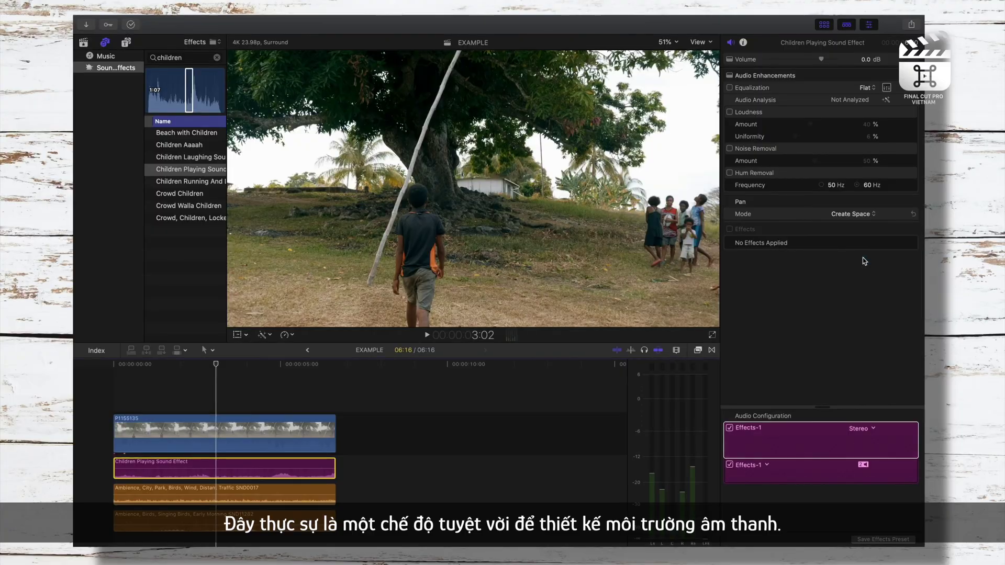
key("space")
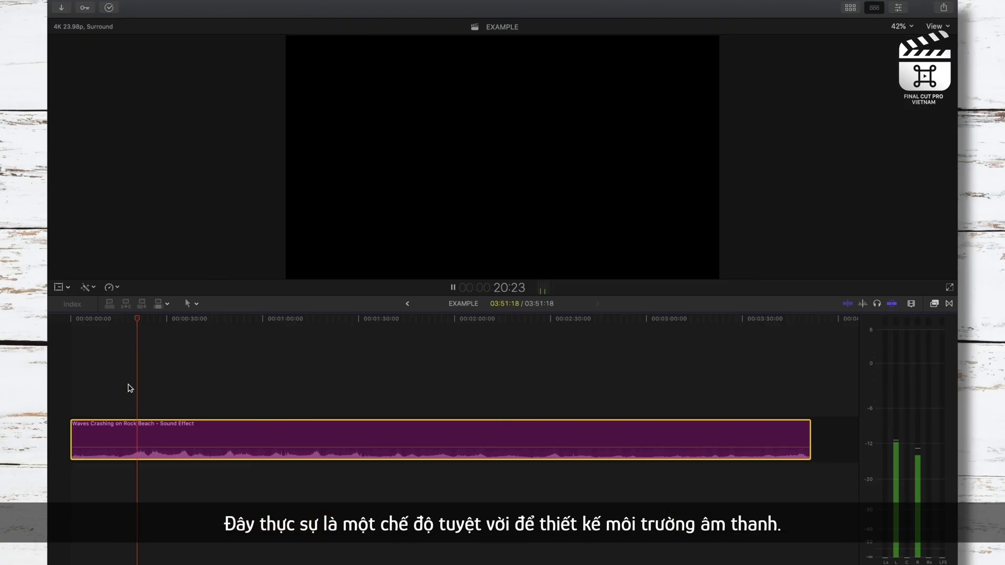
key("super+4")
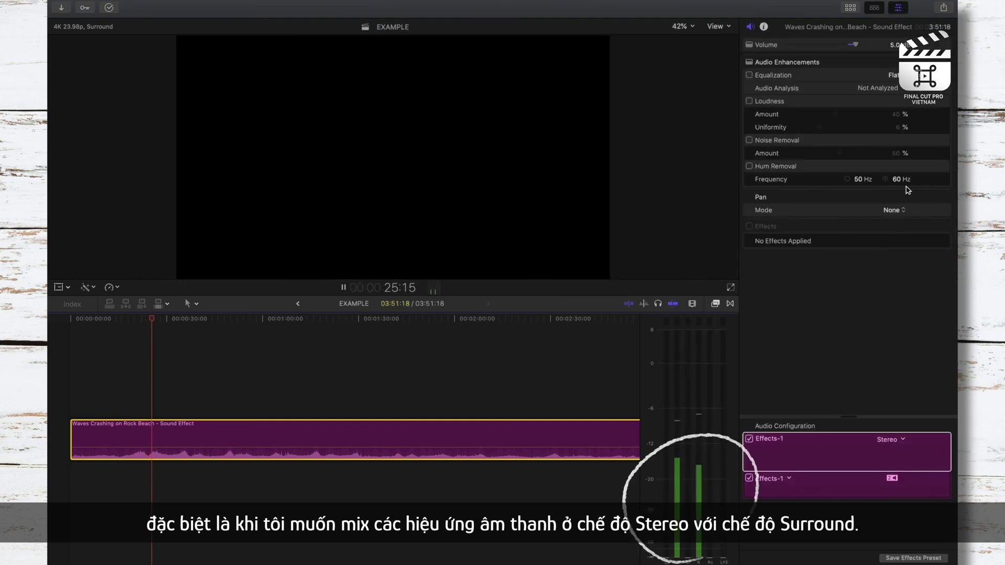
left_click(900, 213)
left_click(891, 256)
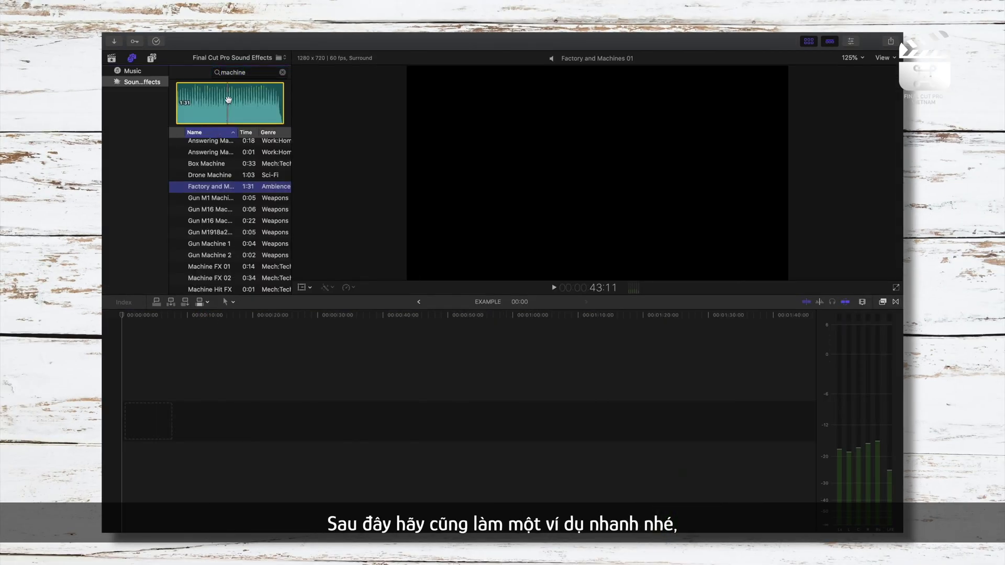
Append Factory and Machines 01 to the timeline, select it and play the project
key("e")
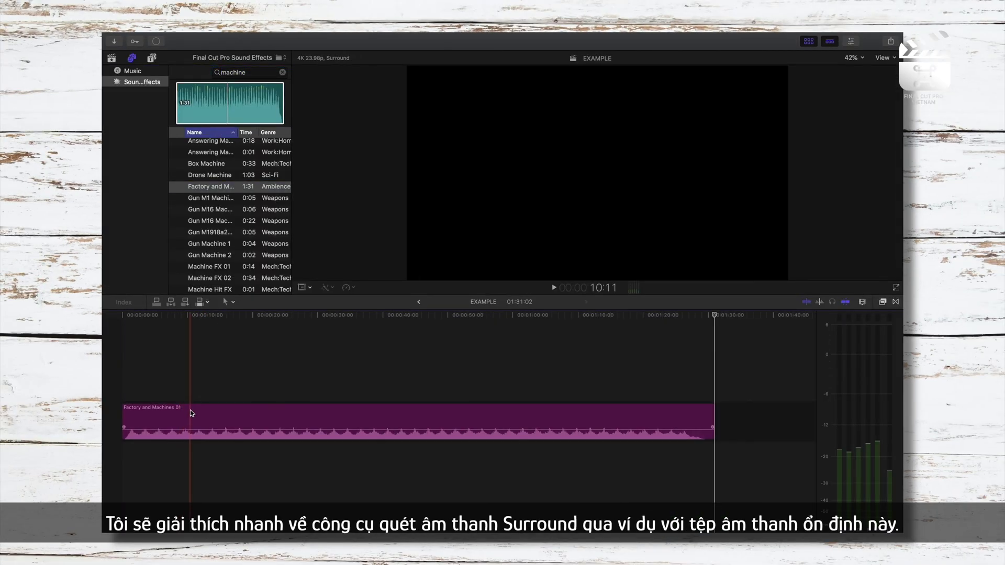
key("ctrl+super+1")
left_click(191, 413)
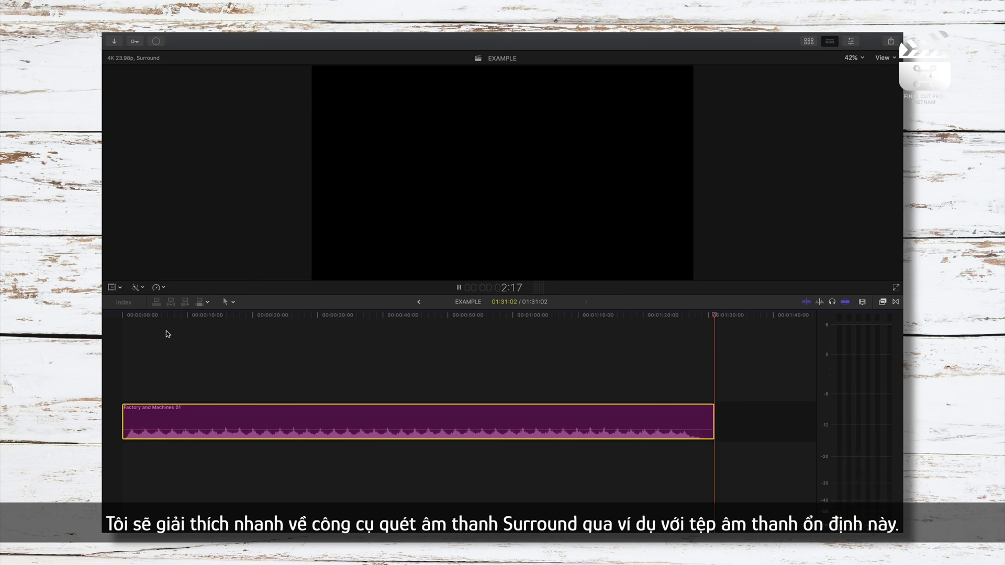
key("space")
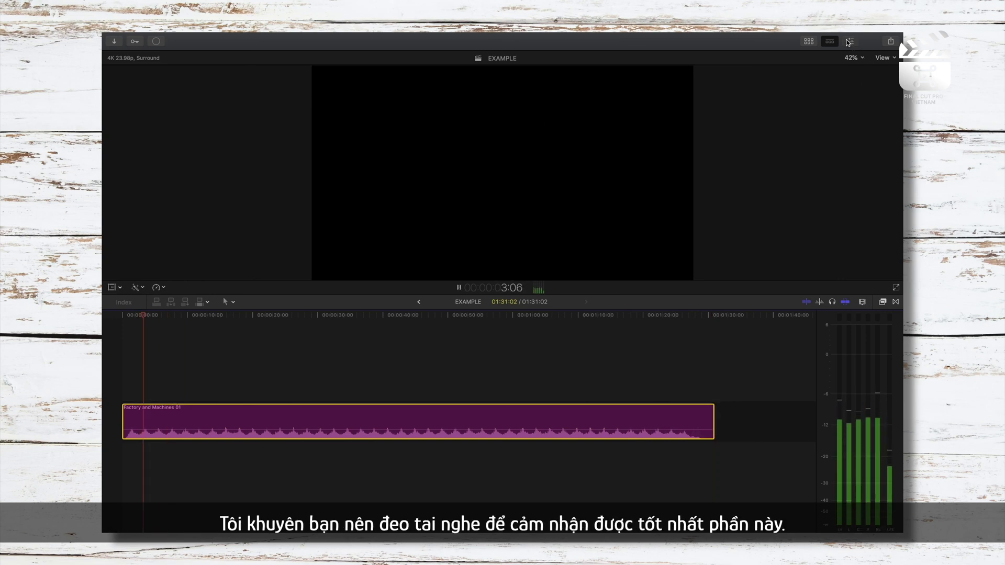
Give Factory and Machines 01 Create Space panning and move its sound front-left, then back toward centre
left_click(849, 41)
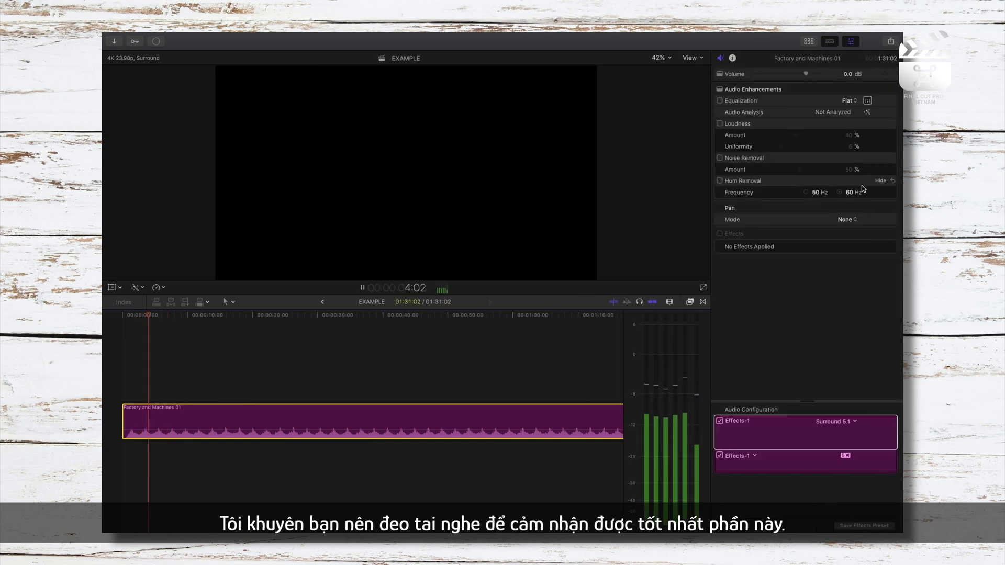
left_click(847, 220)
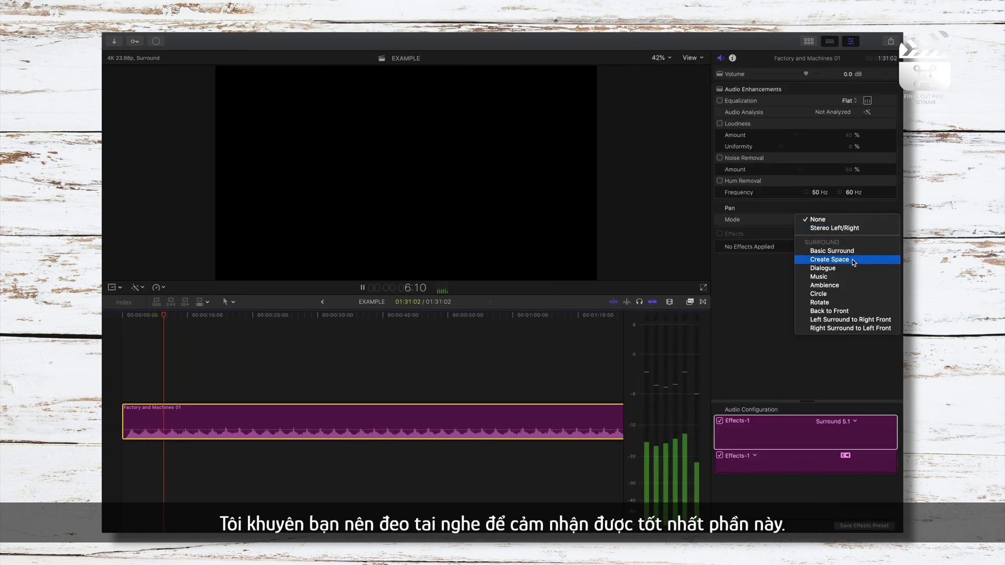
left_click(846, 259)
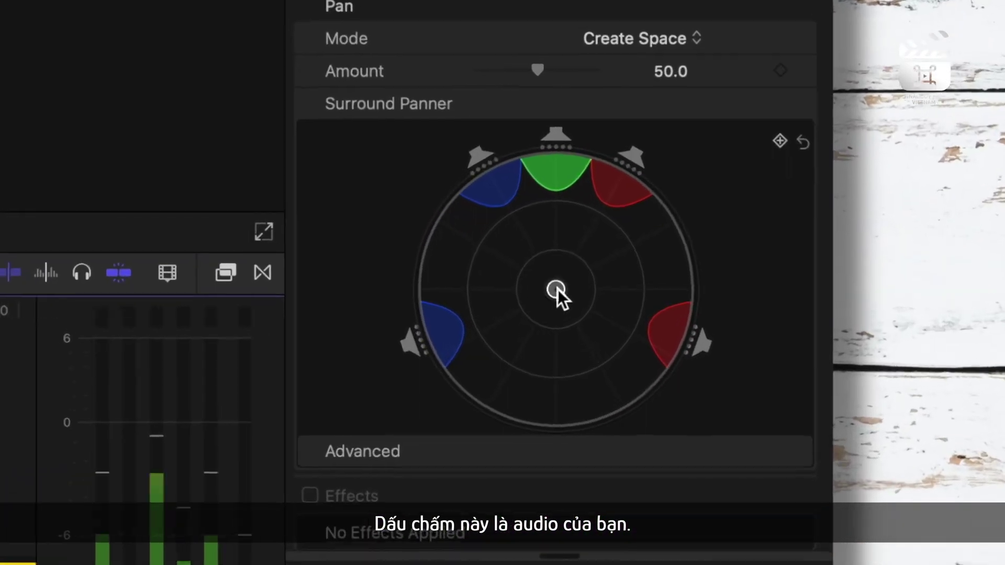
left_click_drag(788, 301, 781, 295)
left_click_drag(539, 274, 520, 230)
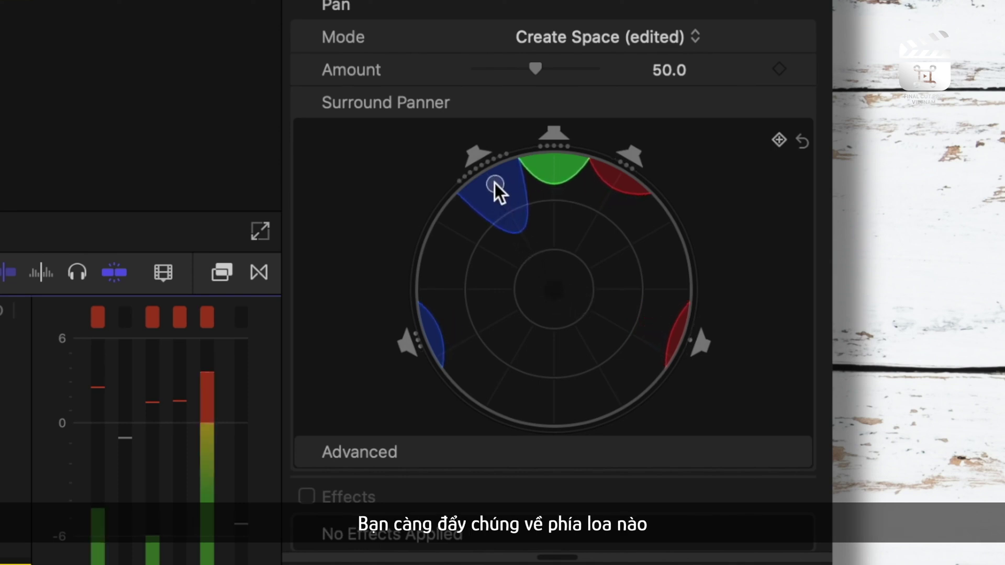
left_click_drag(495, 183, 555, 293)
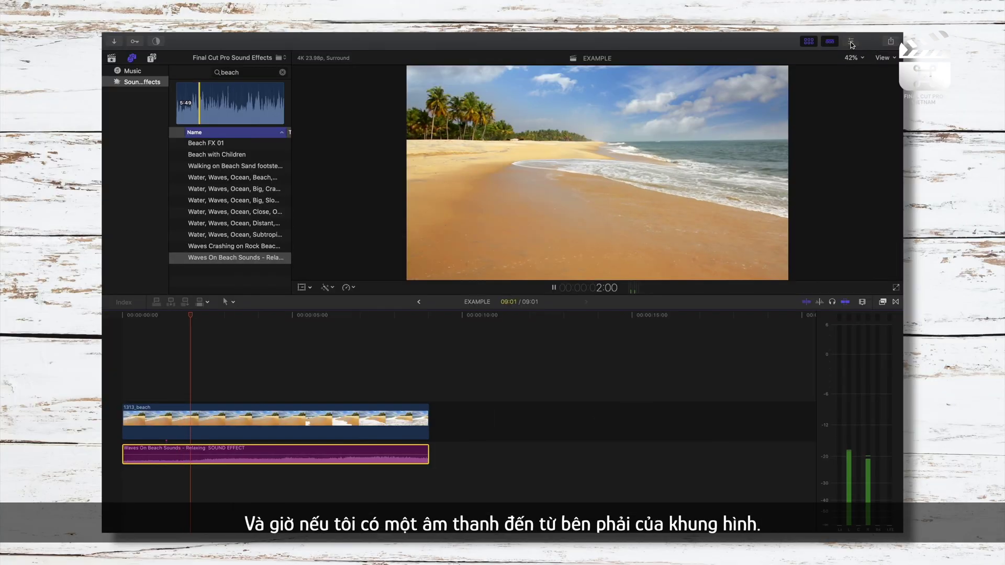
Set the Waves On Beach Sounds pan mode to Create Space, positioned slightly in from the right
key("super+4")
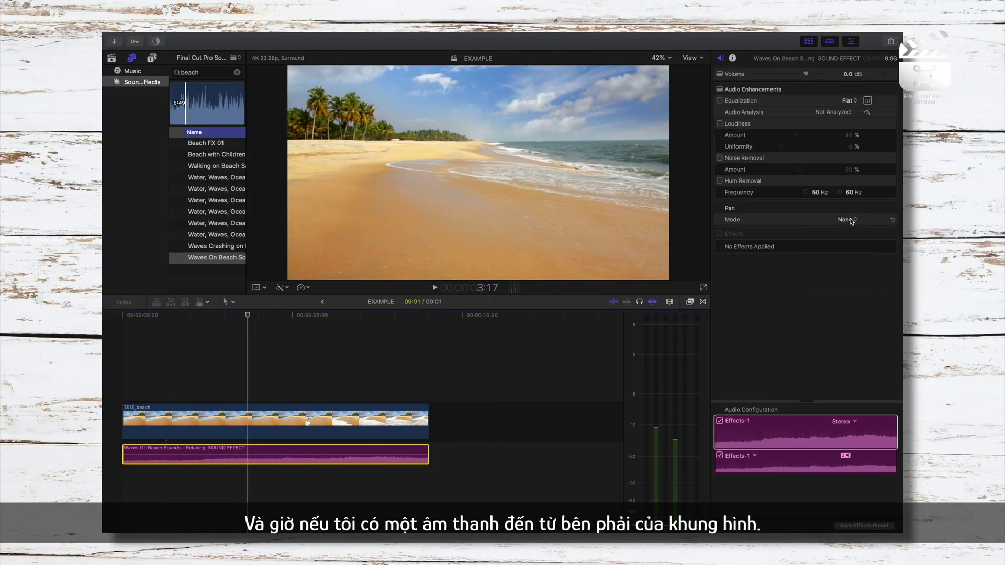
left_click(851, 220)
left_click(844, 260)
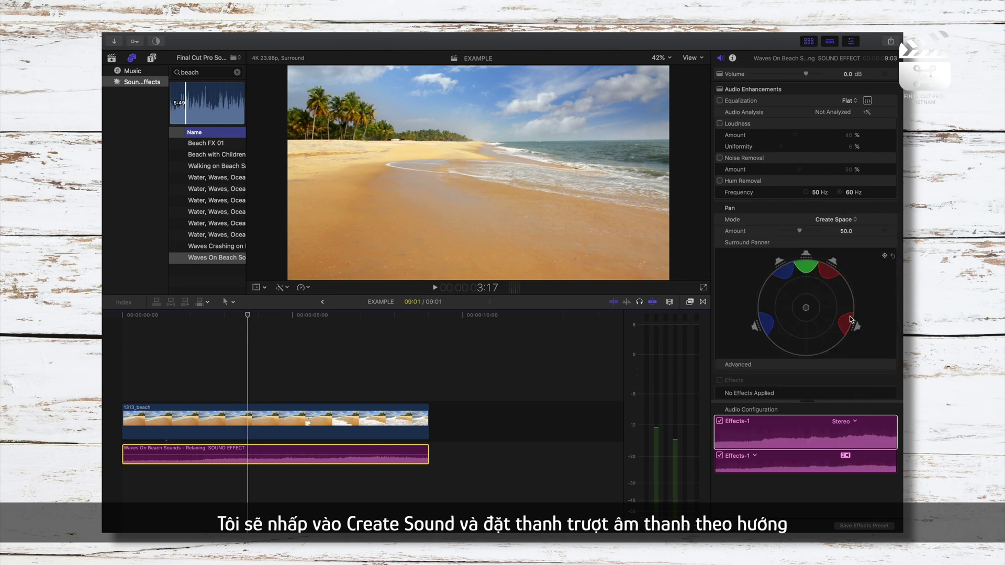
key("space")
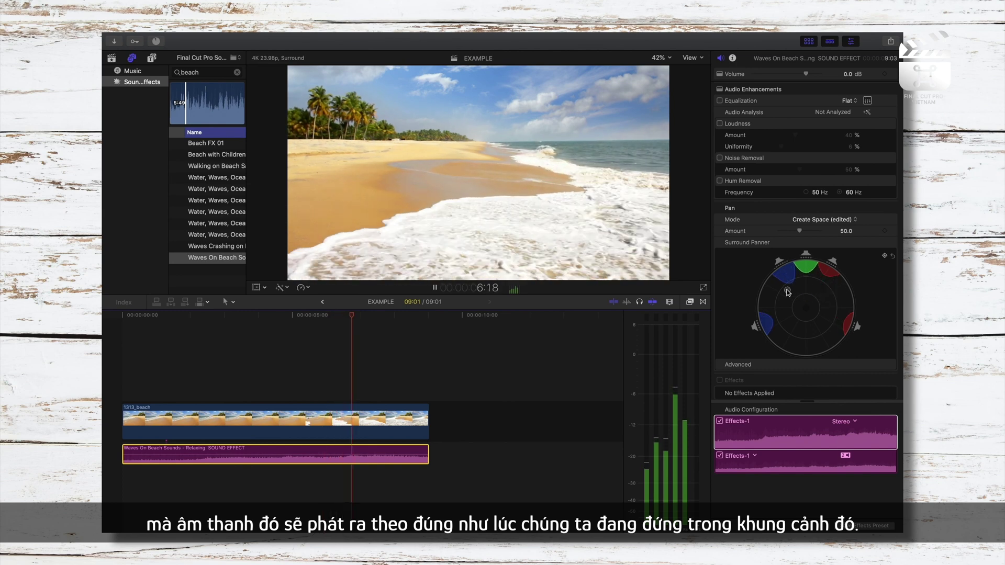
mouse_move(837, 286)
left_mouse_down()
mouse_move(827, 292)
mouse_move(836, 293)
left_mouse_up()
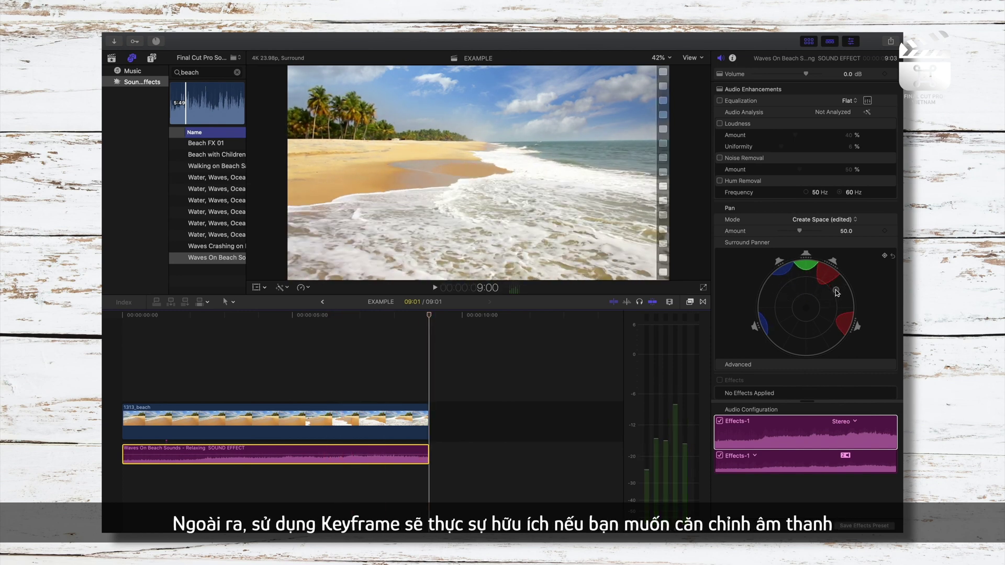
Add a pan-position keyframe at about 5.8 seconds and play back the keyframed pan
key("space")
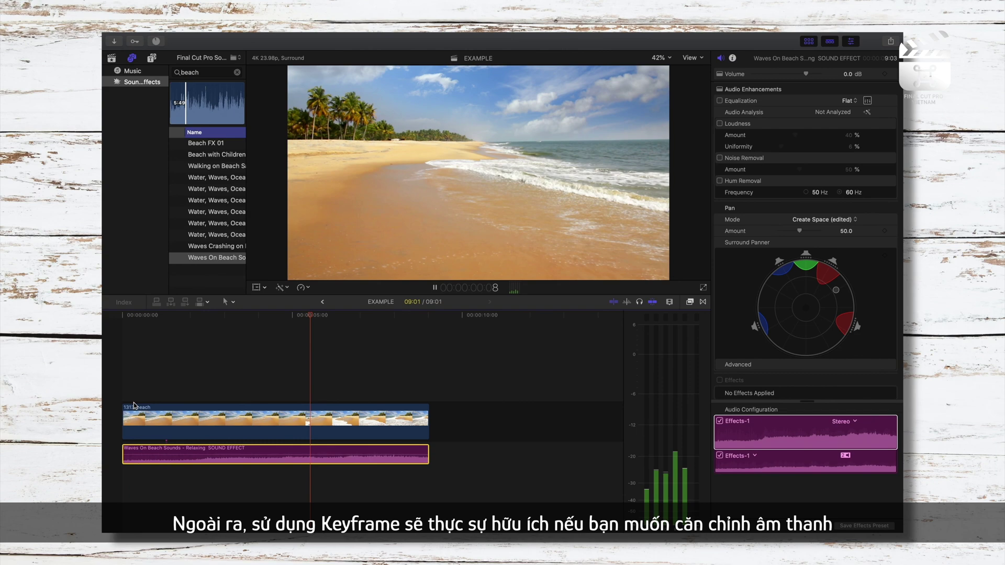
key("space")
key("space")
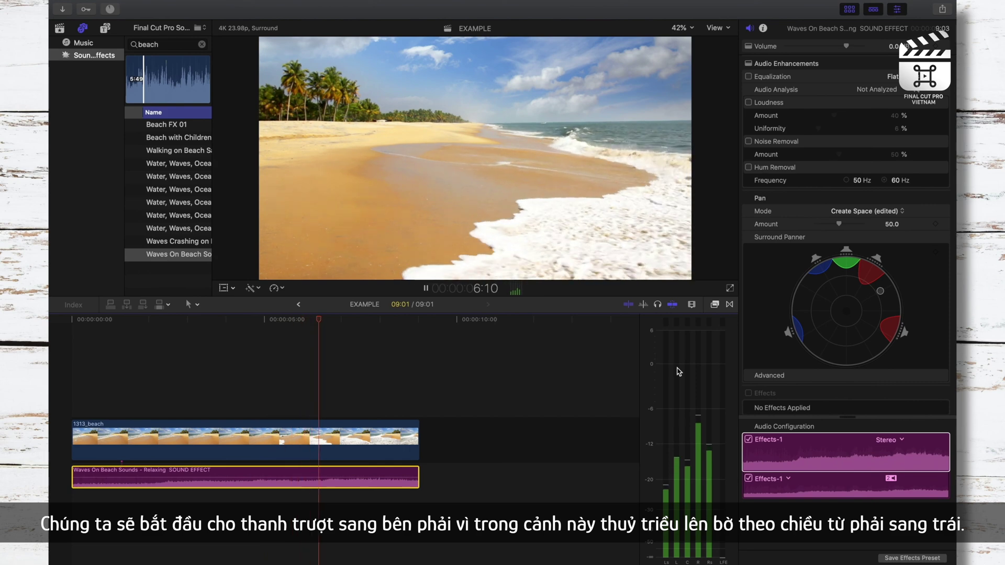
key("space")
left_click(296, 320)
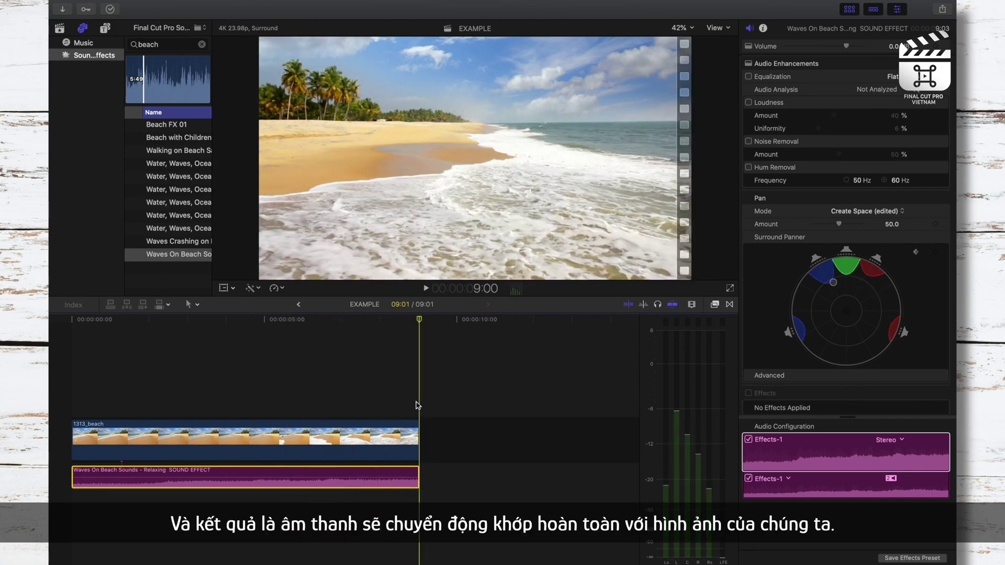
key("space")
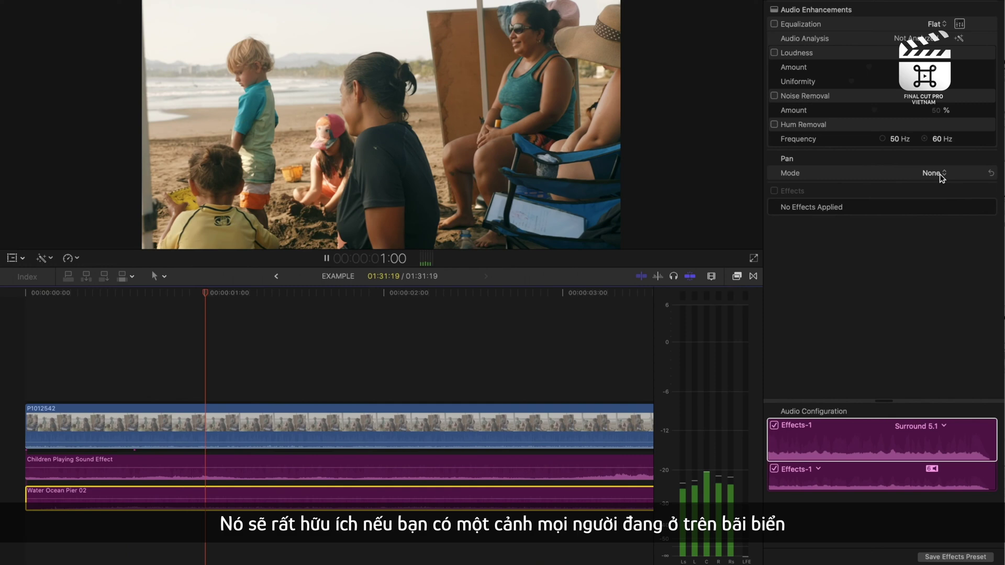
Give Water Ocean Pier 02 Ambience panning and shift its sound slightly left
left_click(941, 176)
left_click(908, 253)
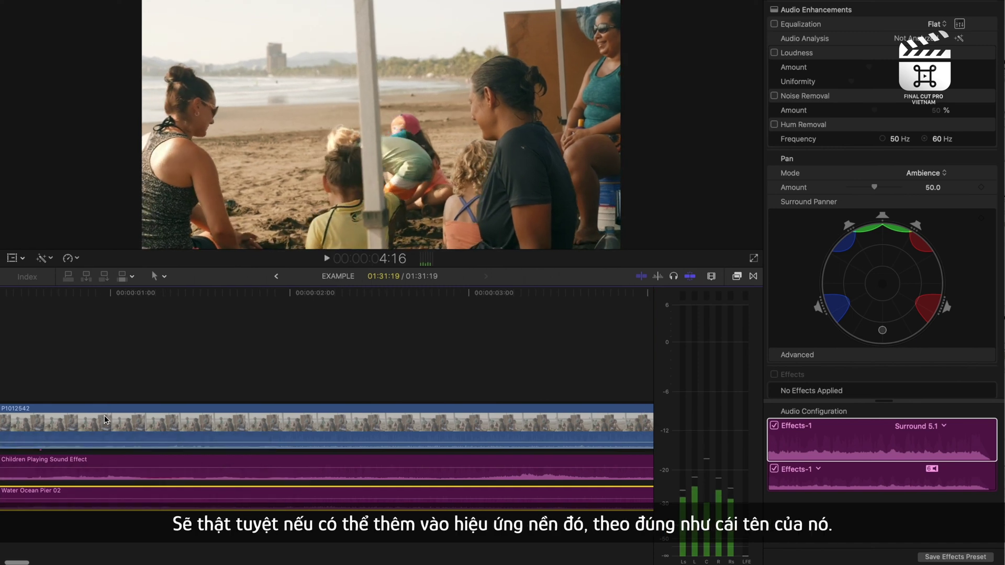
key("Home")
key("space")
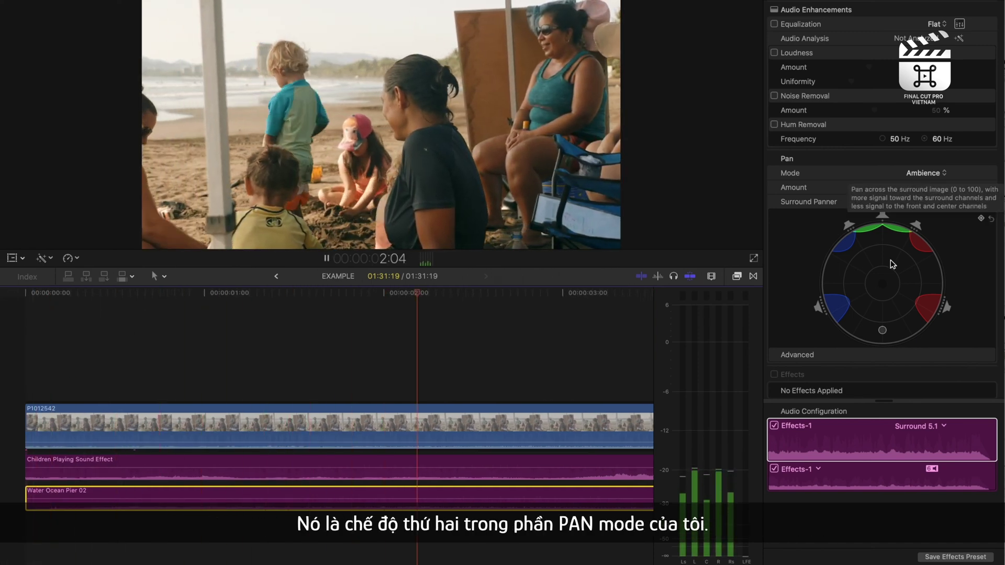
left_click_drag(883, 330, 865, 330)
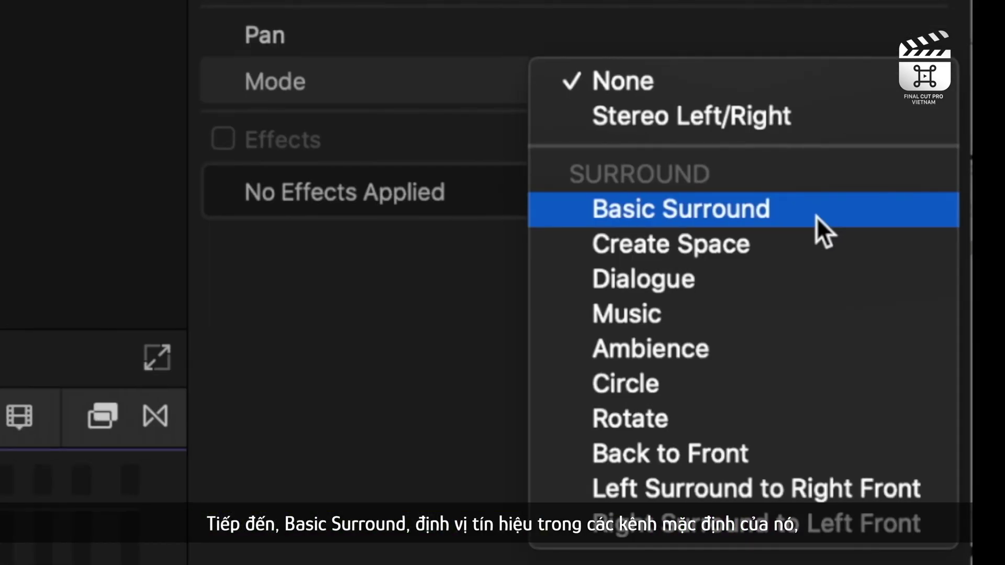
Preview Basic Surround and Dialogue pan modes, then set the P1200002 clip to Music
left_click(816, 217)
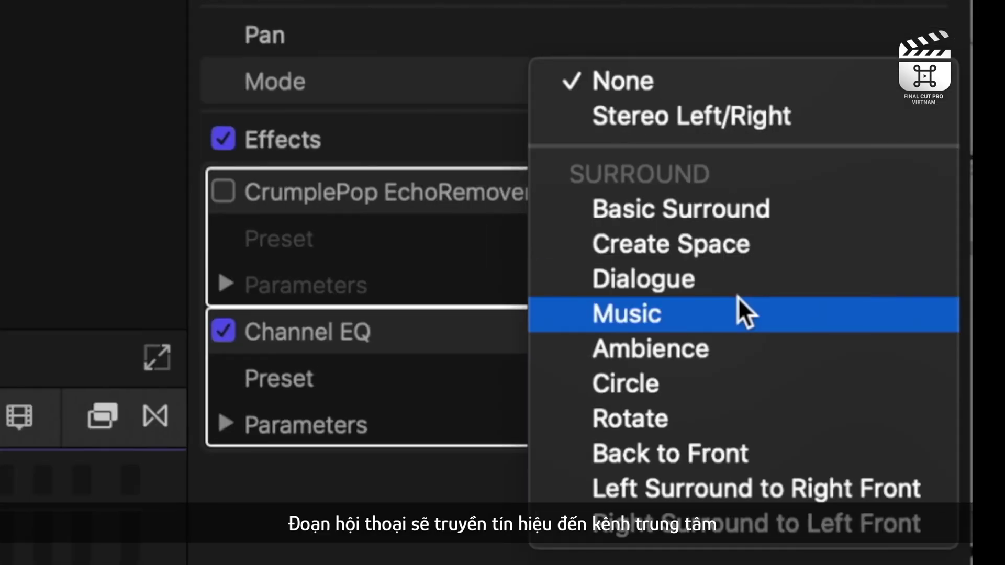
left_click(738, 291)
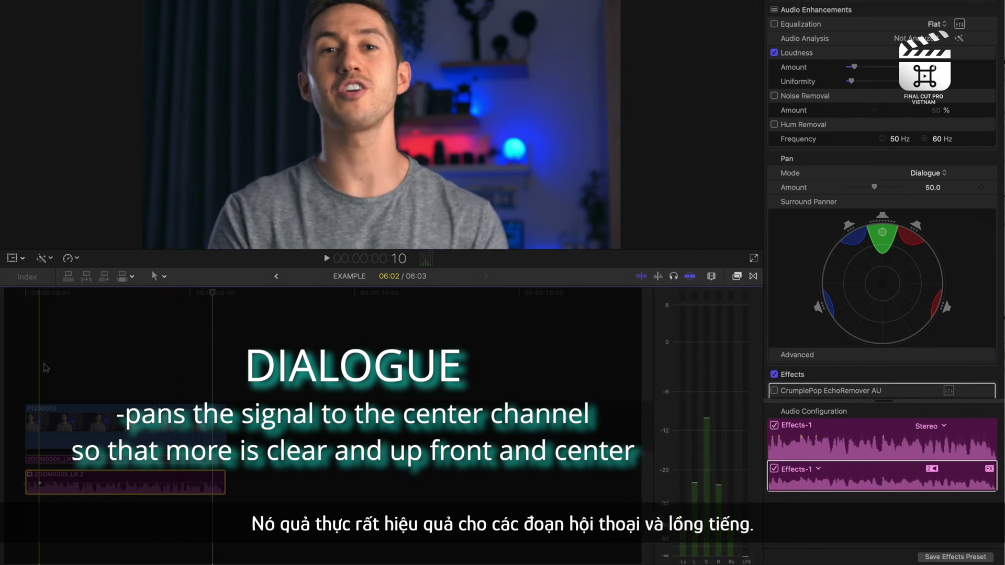
left_click(148, 455)
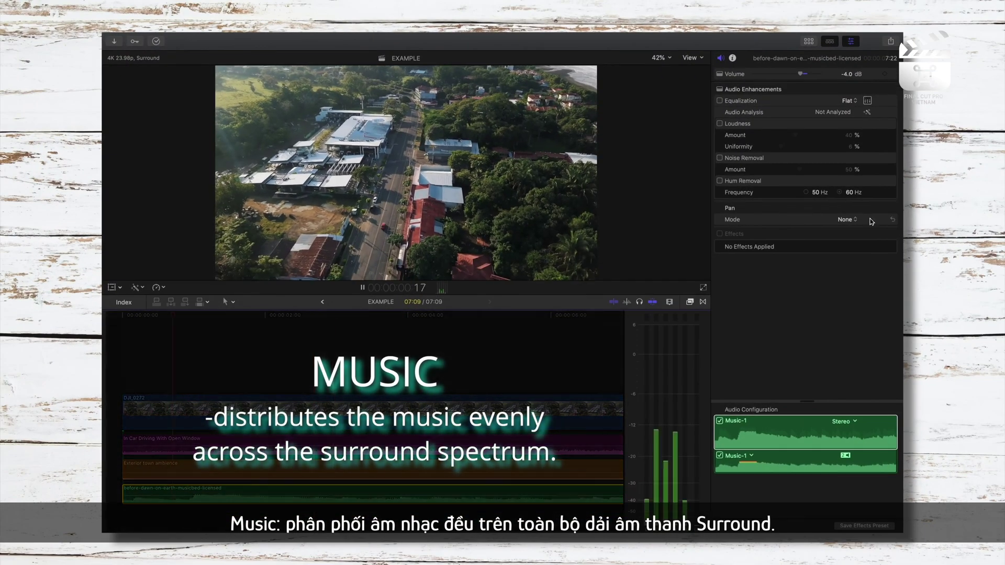
left_click(872, 222)
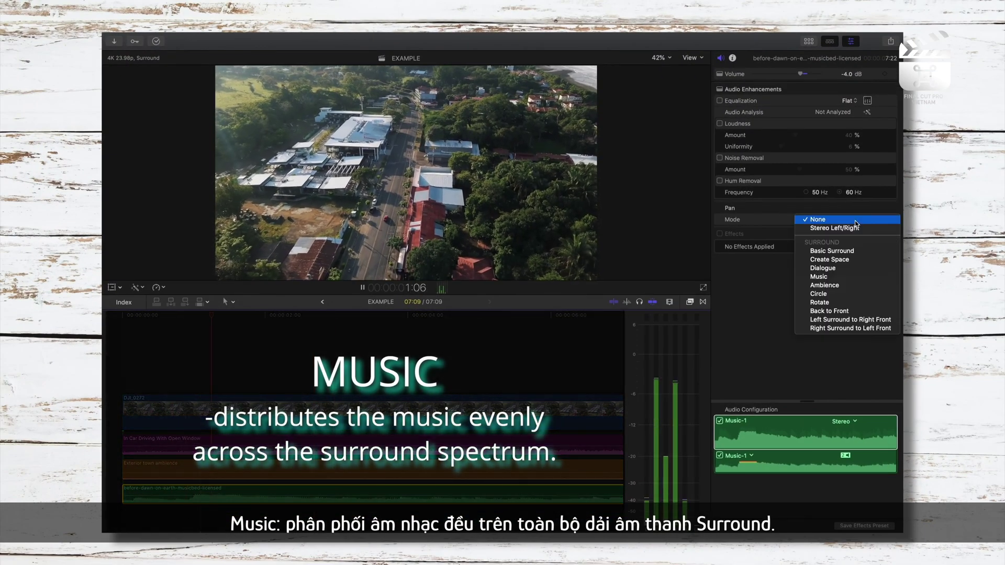
left_click(846, 279)
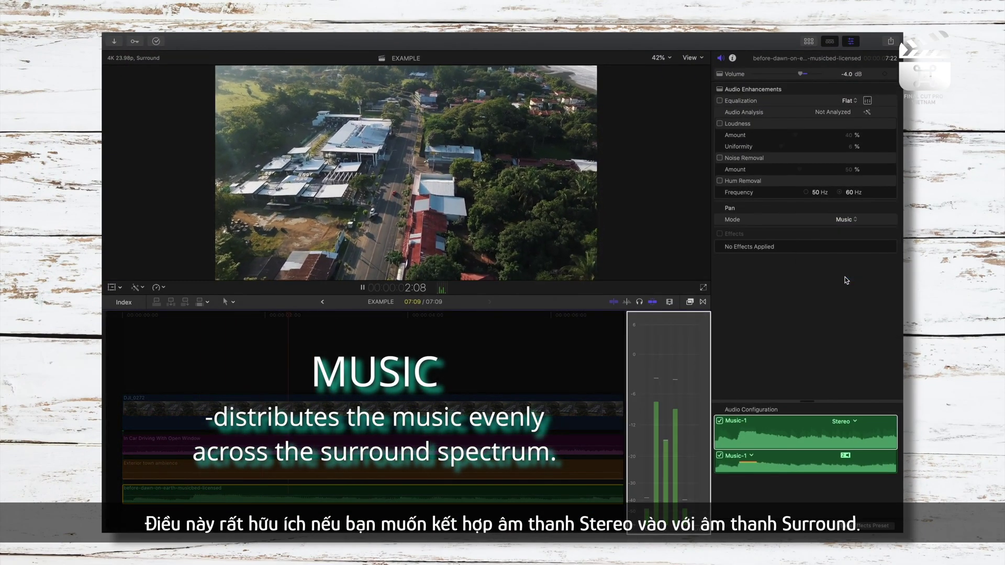
Reset the music pan mode to None and set Bee Swarming FX 01 to Circle
left_click(848, 220)
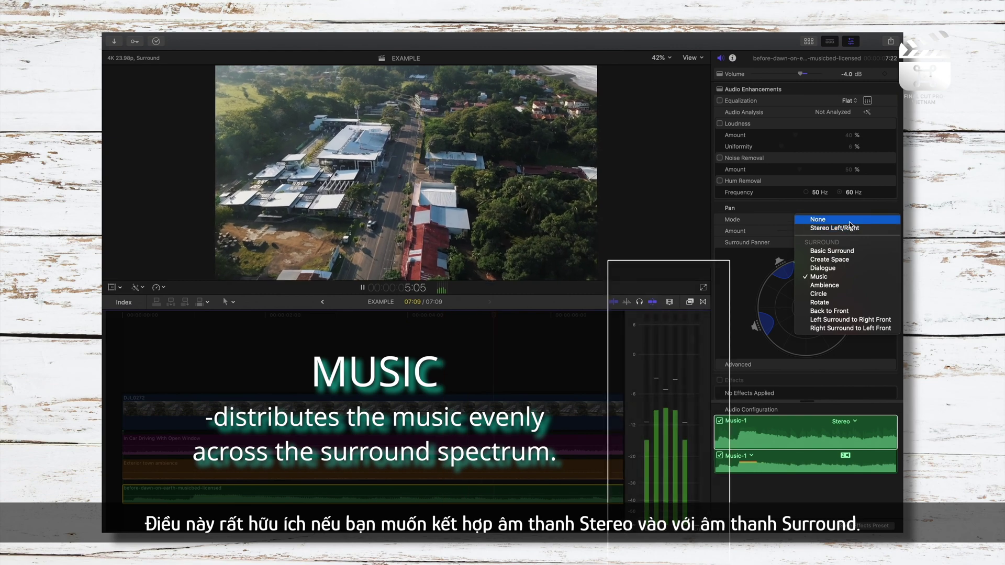
left_click(849, 222)
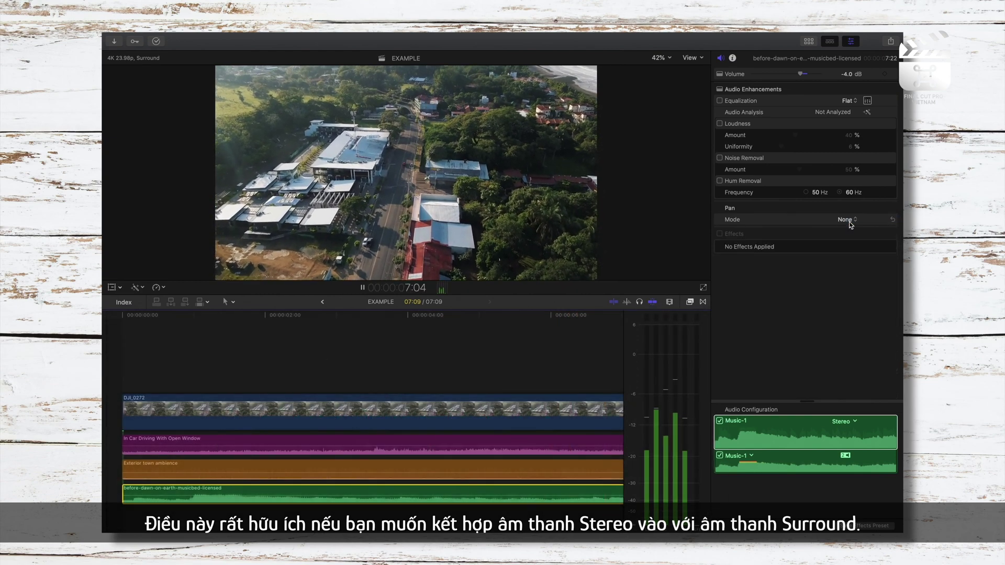
left_click(848, 220)
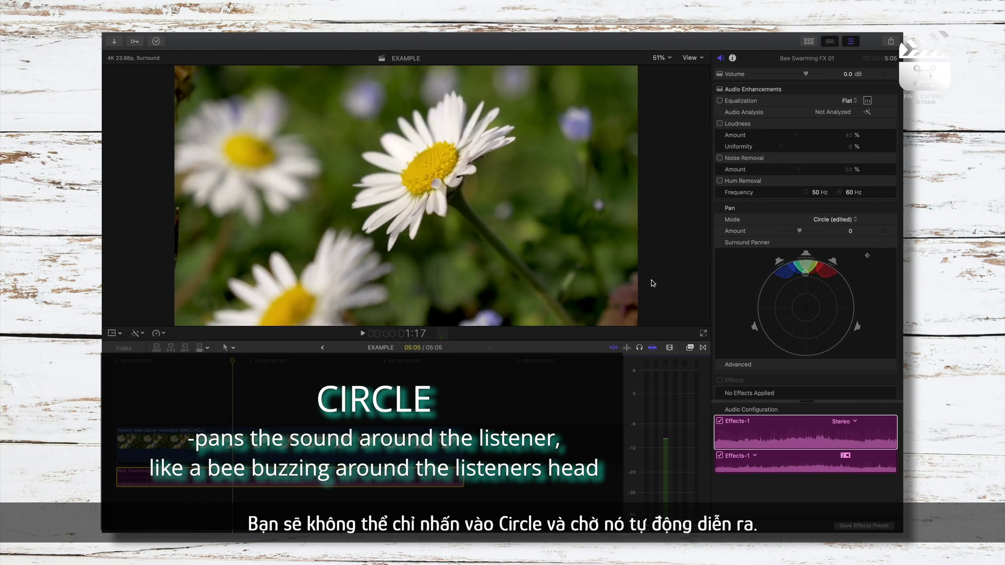
Play the circling bee clip, then give Big Waterfall Rotate panning turned toward the left
key("space")
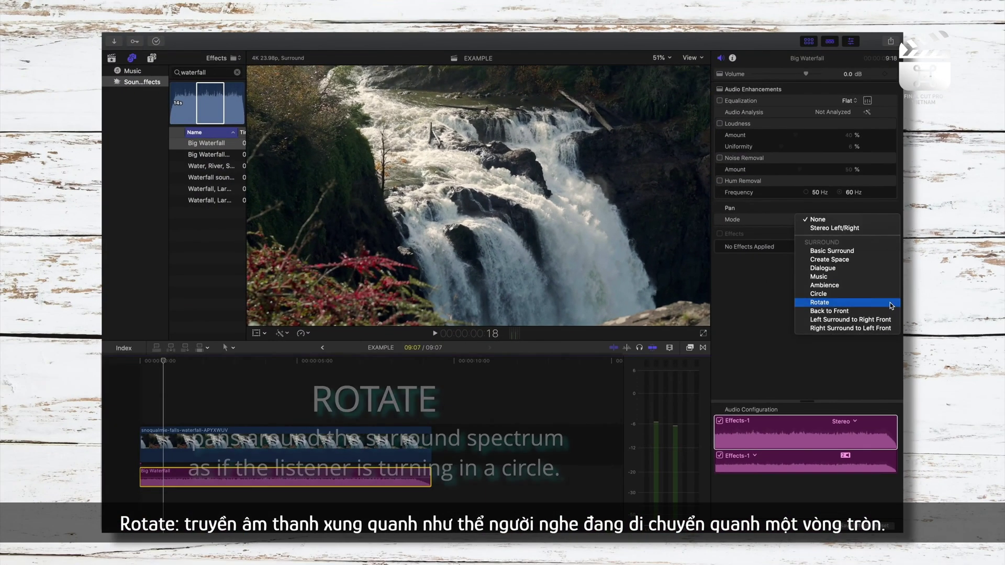
left_click(796, 308)
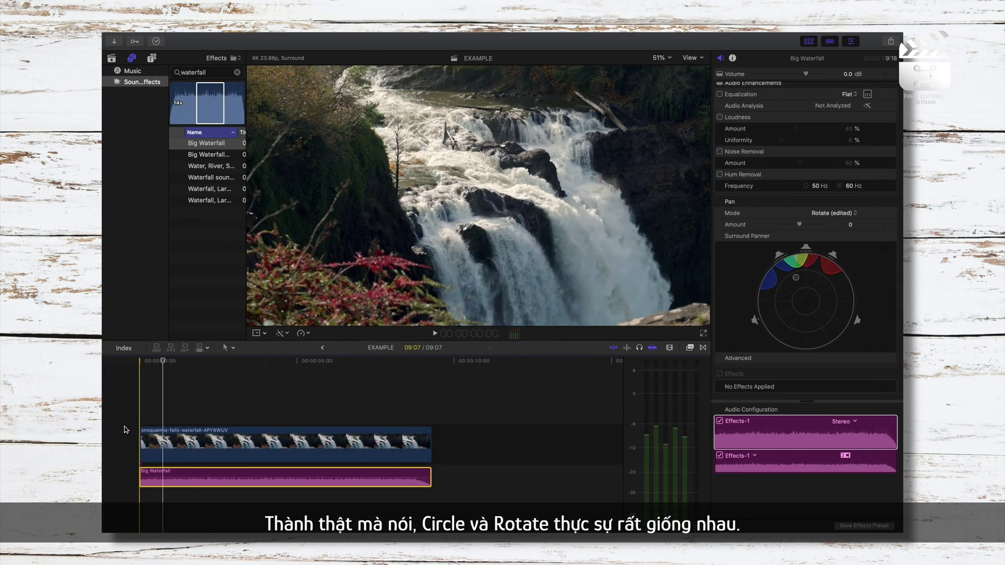
left_click(404, 365)
left_click_drag(796, 277, 768, 334)
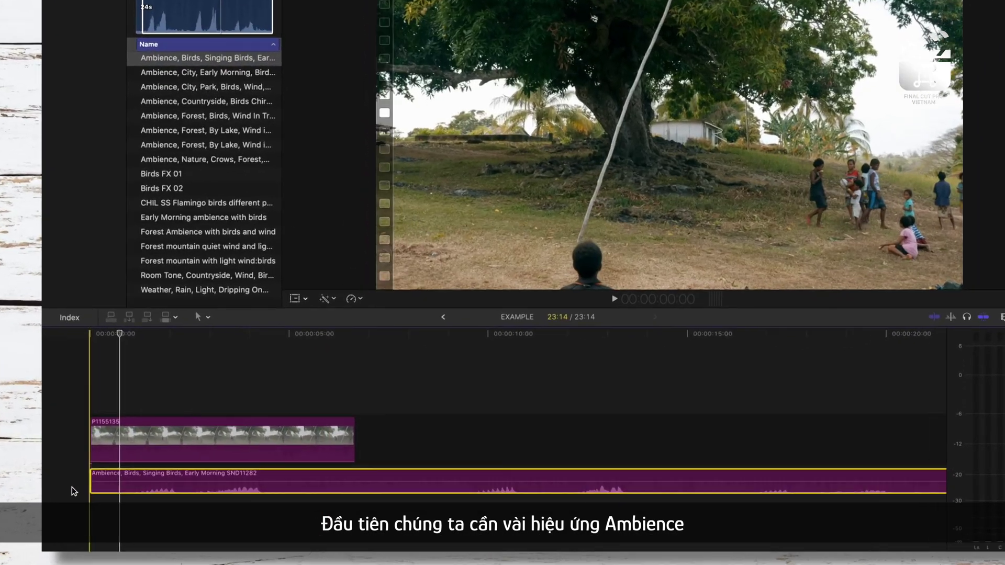
Extend the City Park ambience to the video's end and set both ambience clips to Ambience panning
key("space")
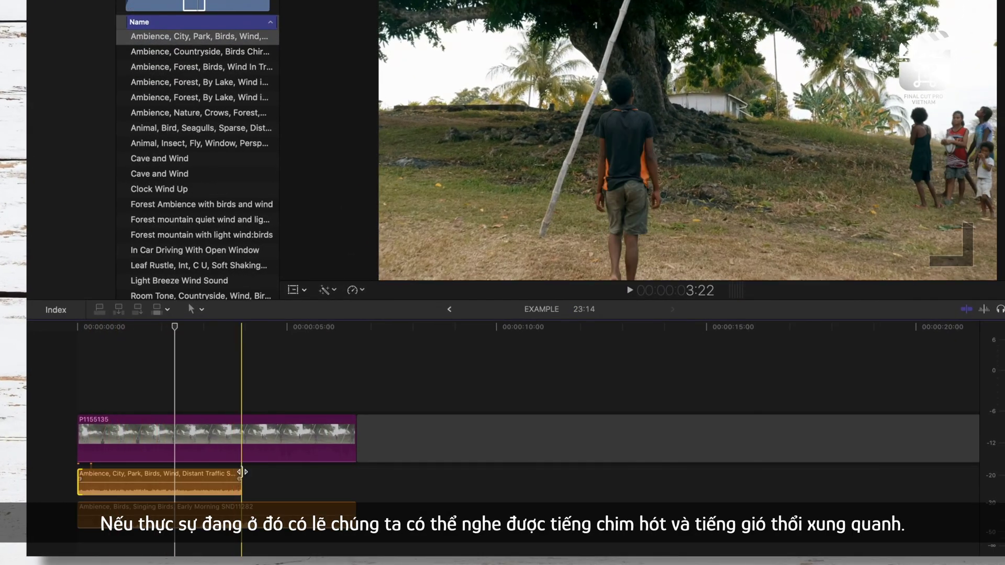
left_click_drag(243, 475, 356, 476)
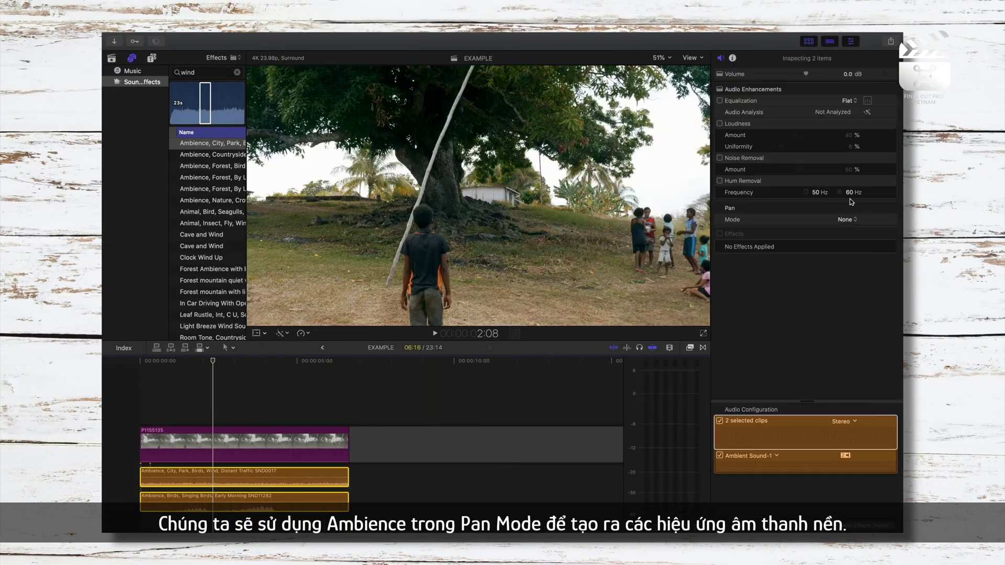
left_click(848, 220)
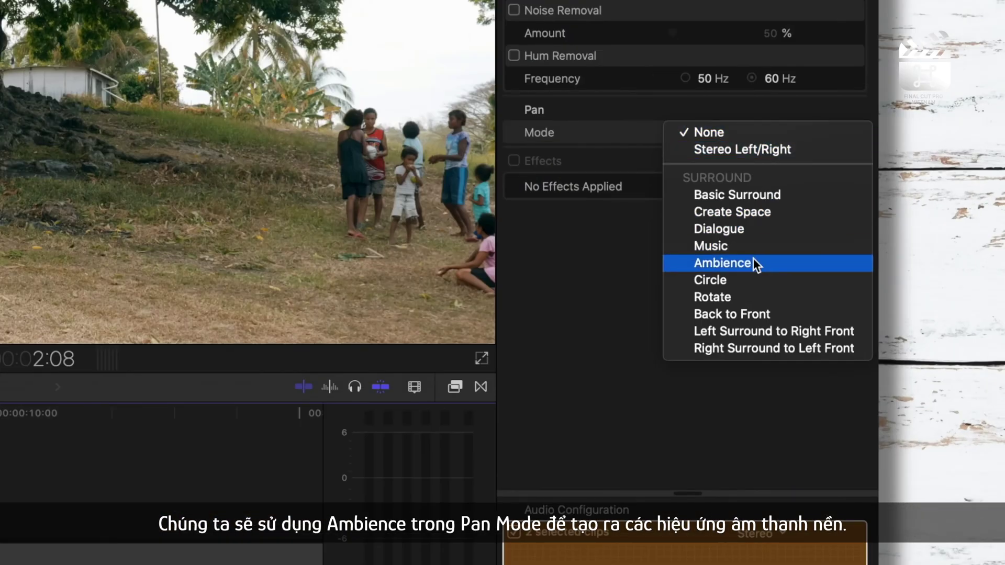
left_click(754, 262)
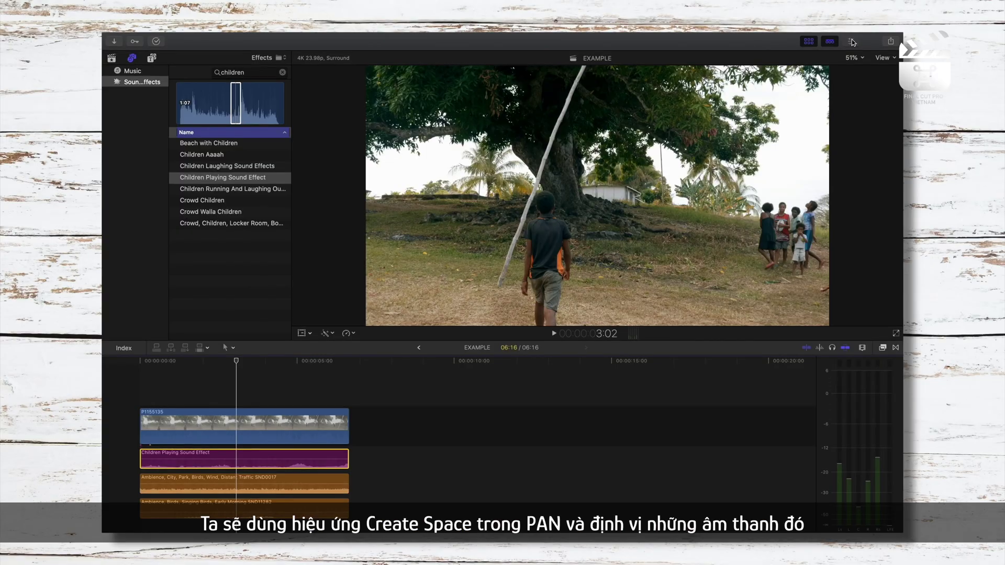
Set Children Playing Sound Effect to Create Space panning, shifted toward the front right
left_click(852, 41)
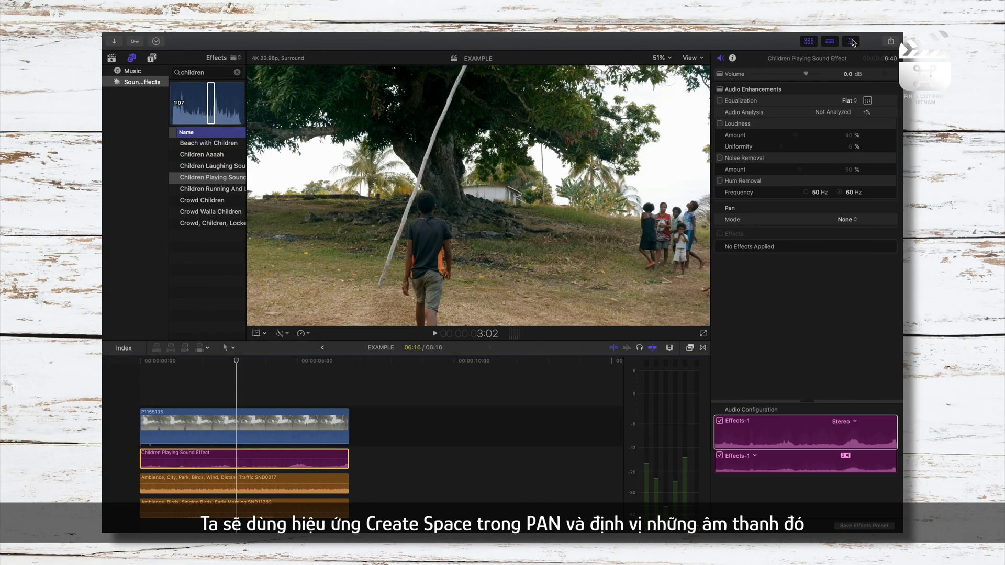
left_click(848, 221)
left_click(845, 260)
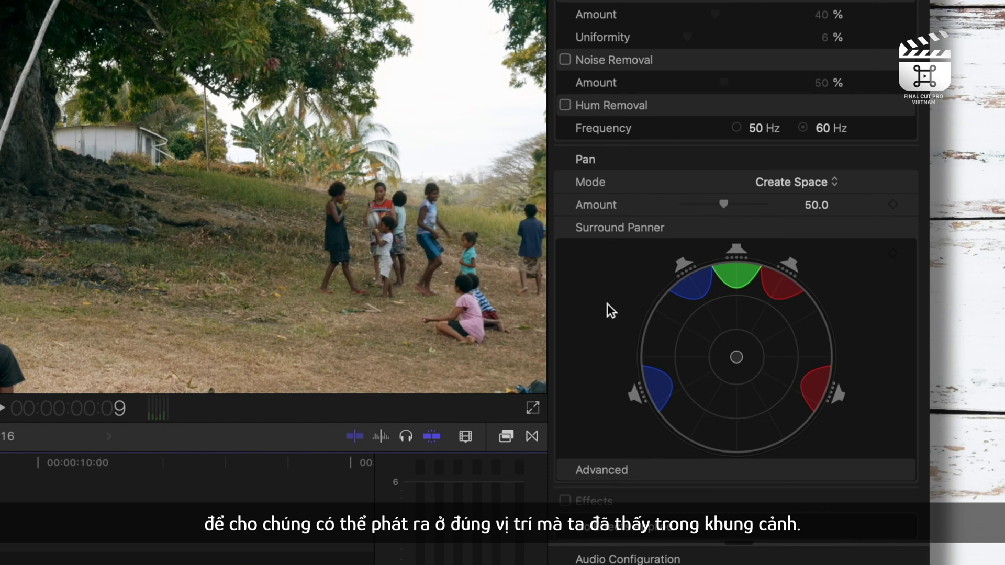
left_click_drag(768, 322, 805, 300)
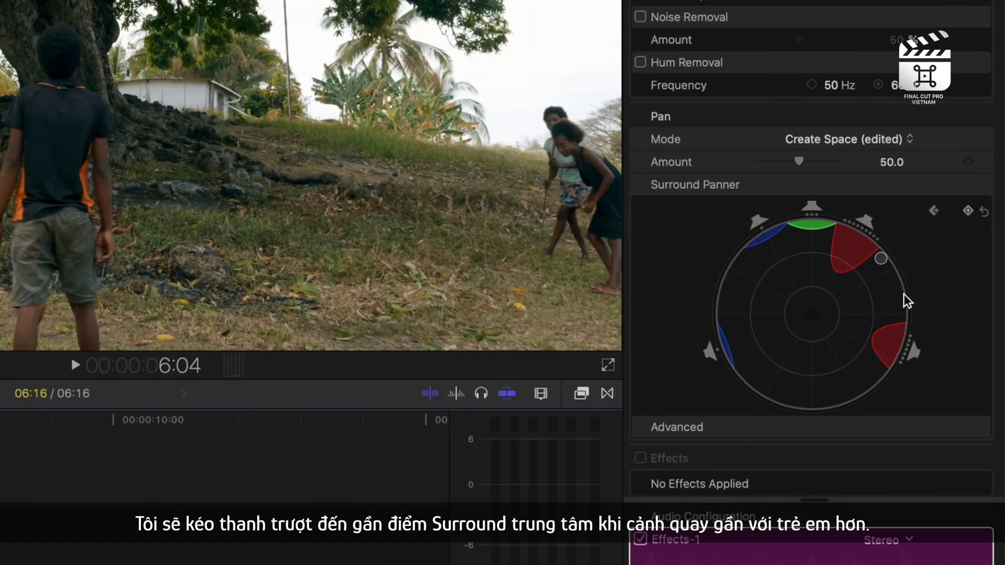
Keyframe the children sound moving further right, play it back, and reveal its audio animation
left_click_drag(882, 259, 883, 273)
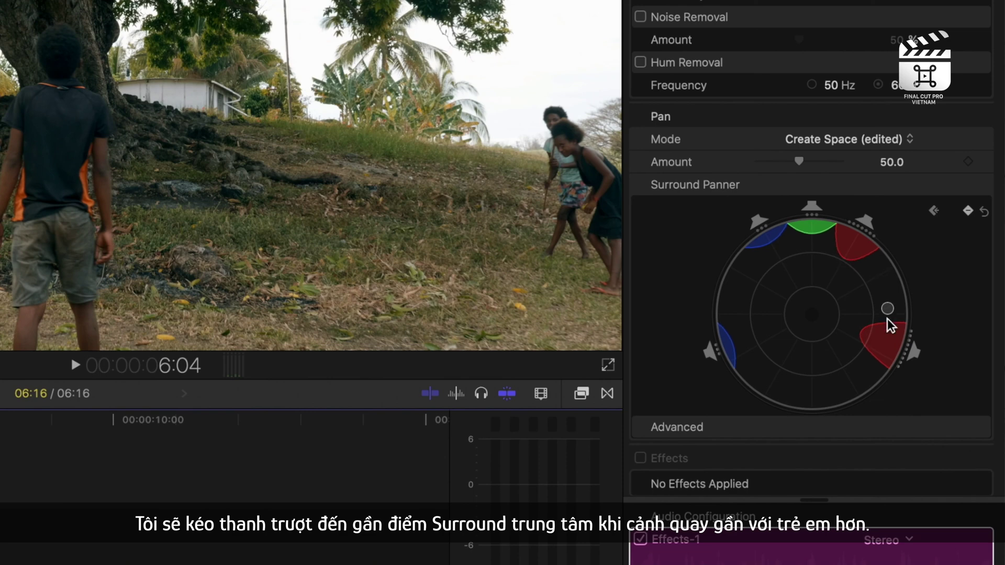
left_click_drag(887, 319, 895, 320)
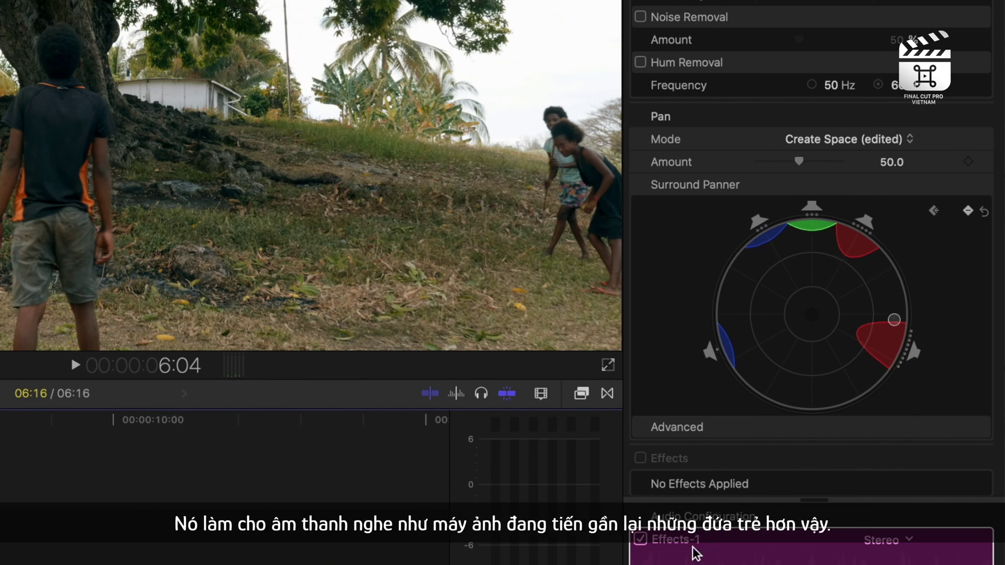
key("space")
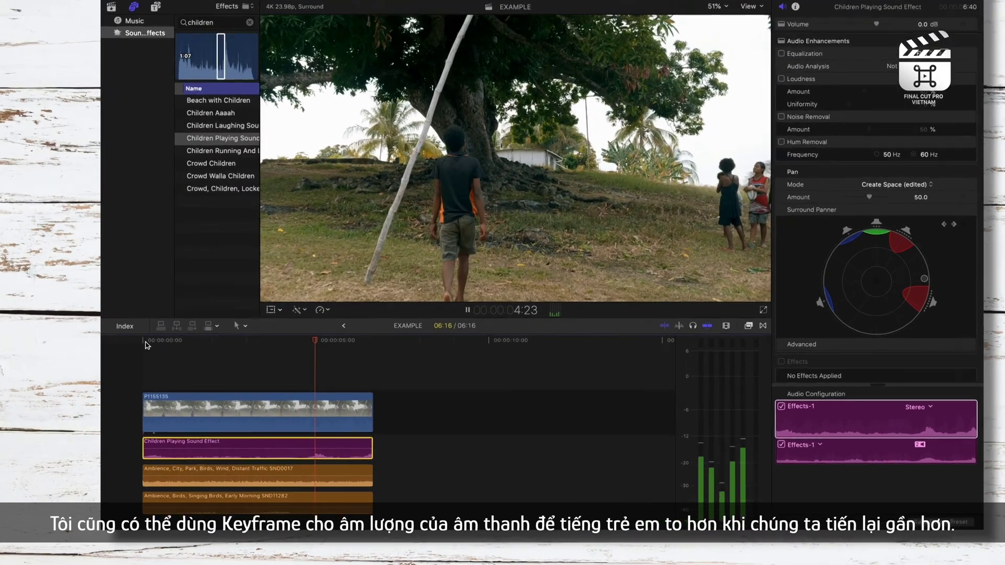
key("space")
key("ctrl+a")
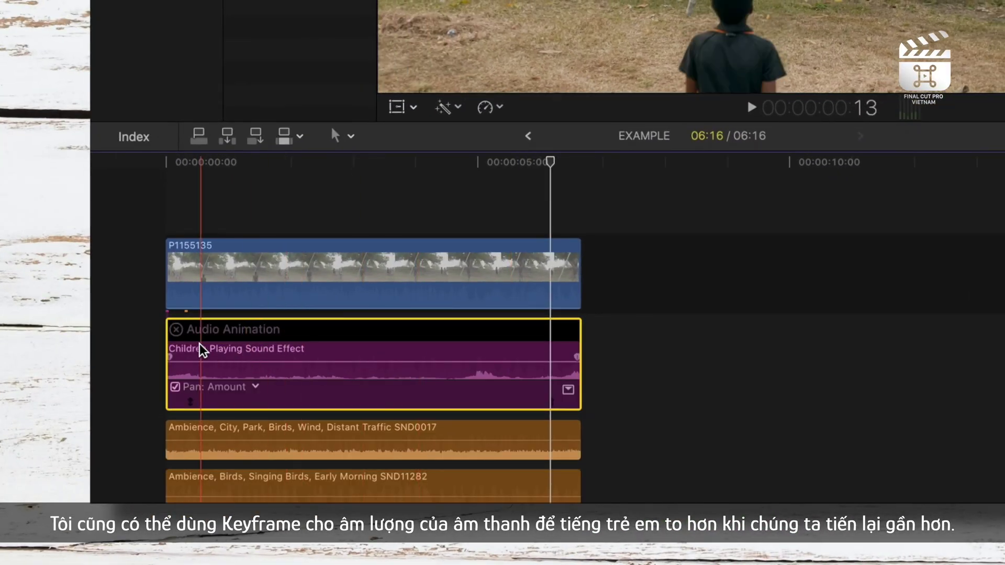
Add volume keyframes to Children Playing, ramping from -9.0 dB up to 7.0 dB
left_click(197, 362, "alt")
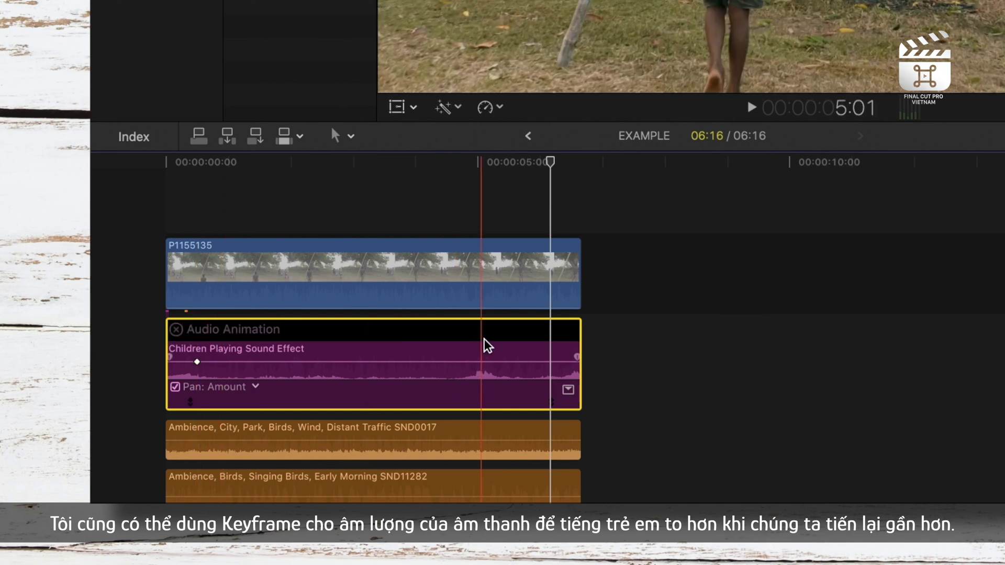
key("alt+k")
key("alt+k")
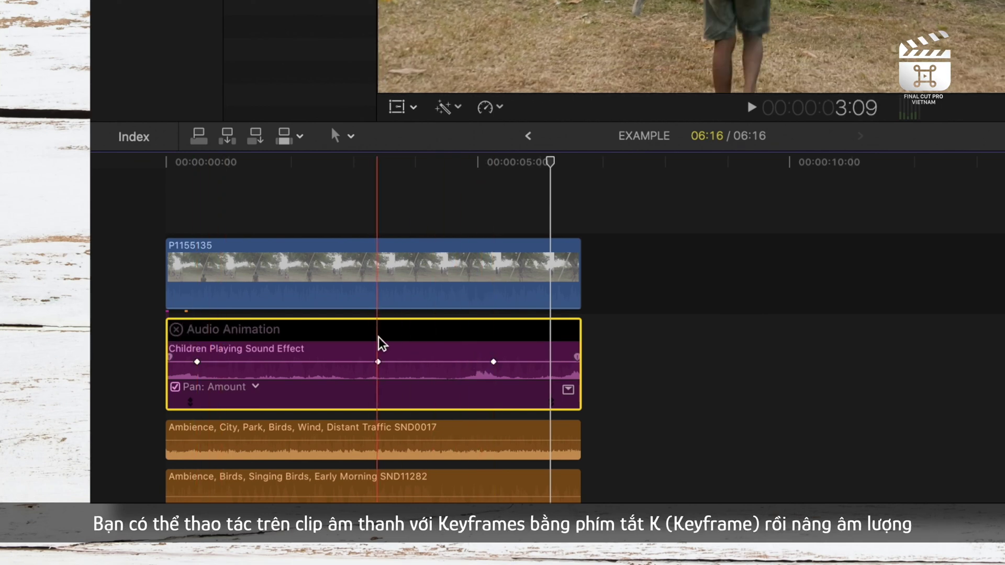
left_click_drag(494, 362, 493, 358)
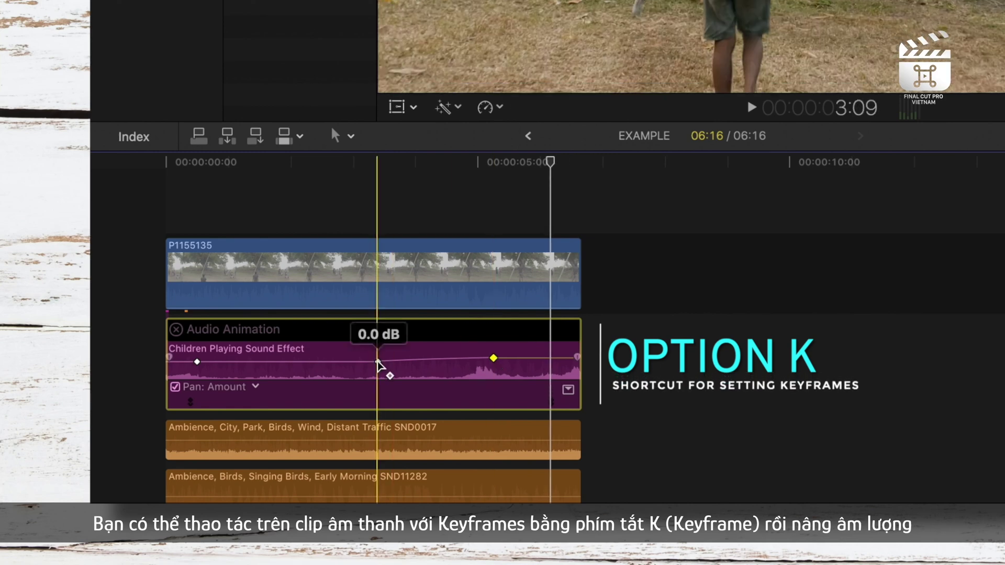
left_click_drag(378, 362, 306, 361)
left_click_drag(212, 358, 264, 359)
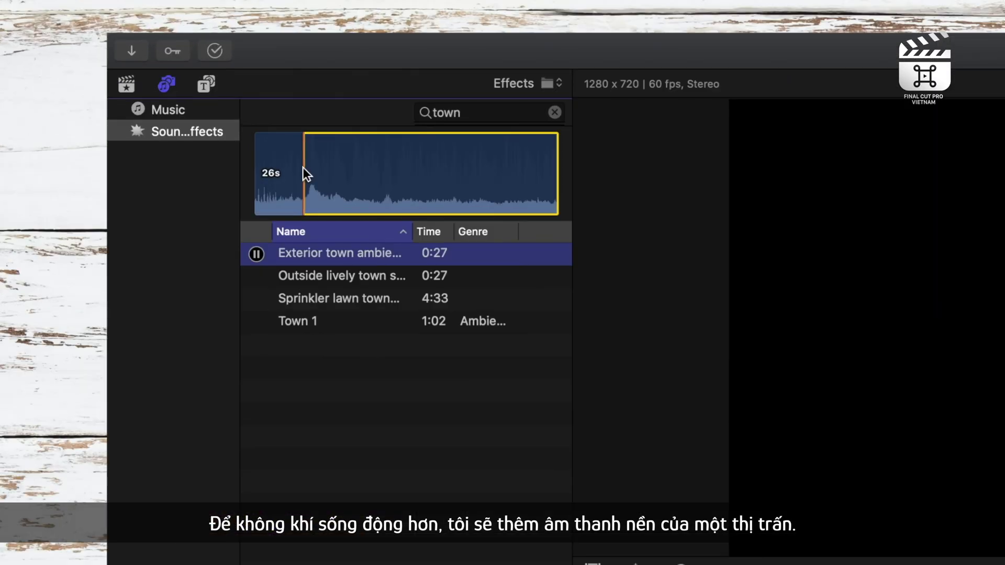
Add a marked section of exterior town ambience with Ambience panning placed toward the rear left
left_click_drag(303, 168, 373, 170)
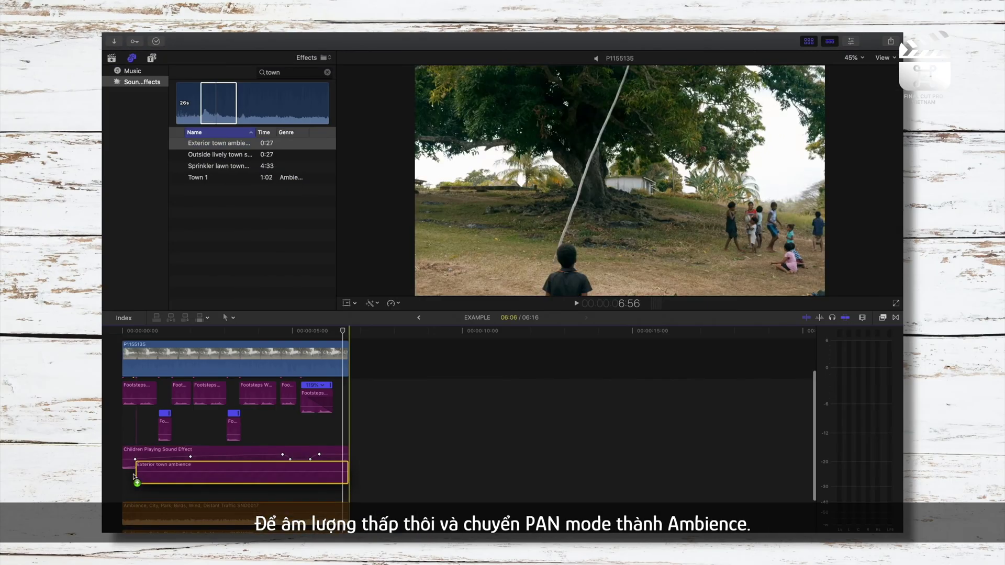
right_click(166, 486)
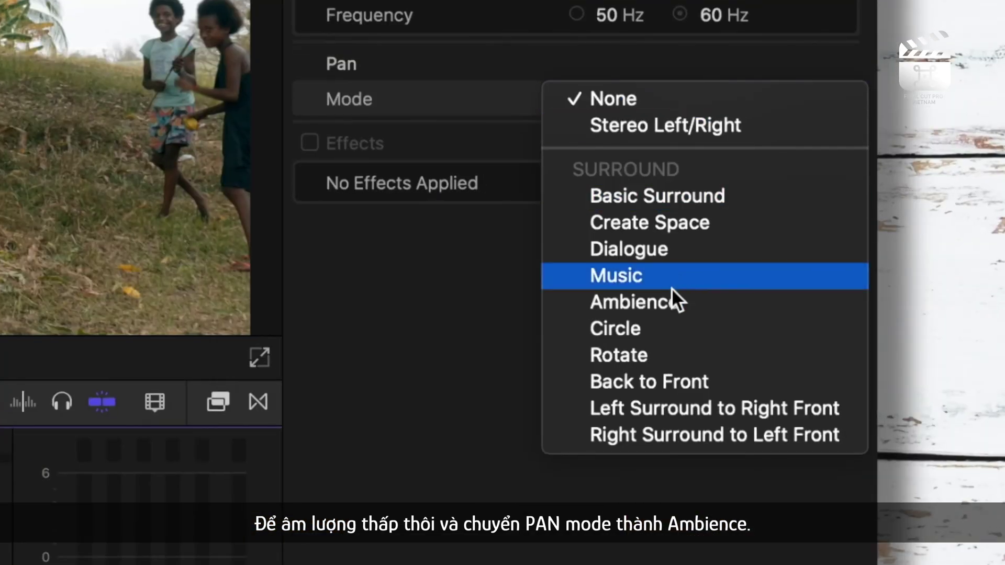
left_click(773, 289)
left_click_drag(576, 372, 443, 421)
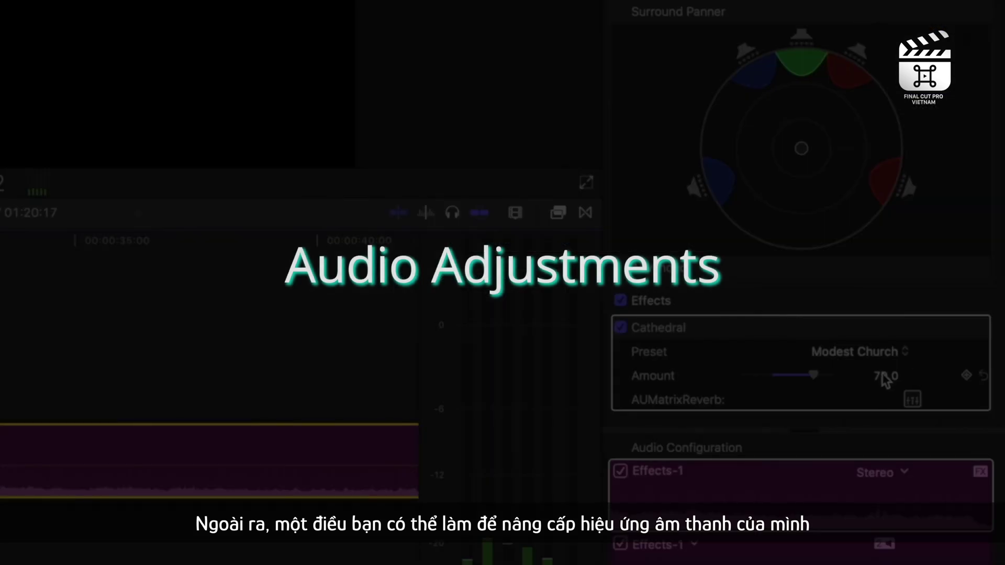
Slow the Water lapping against side of rocks clip to 83% and play it back
left_click(864, 352)
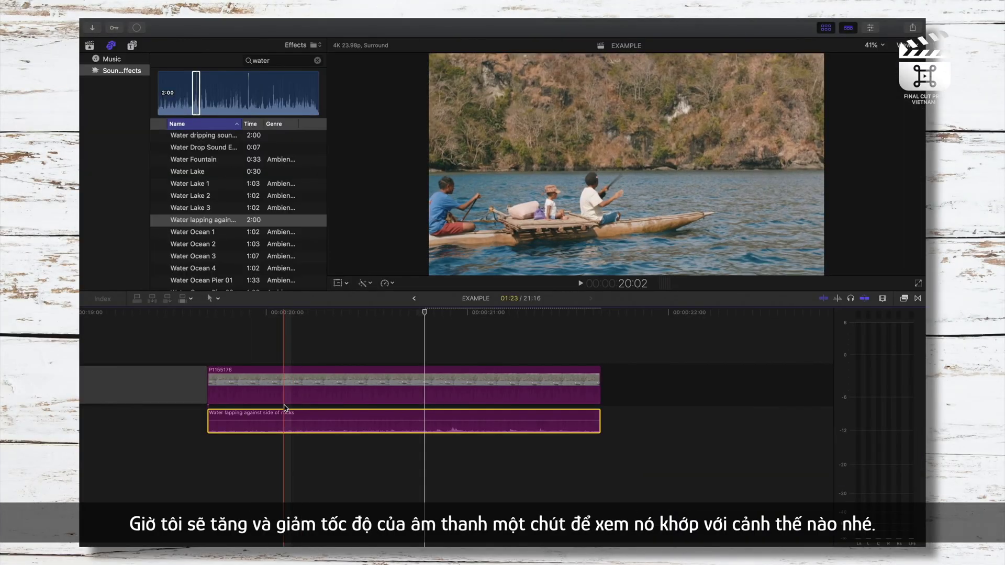
key("super+r")
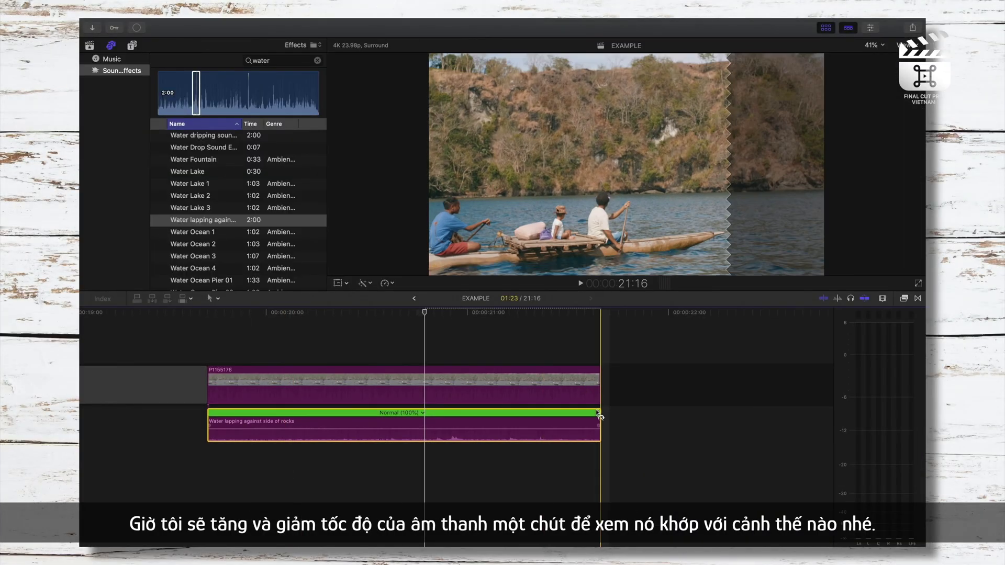
left_click_drag(600, 413, 634, 415)
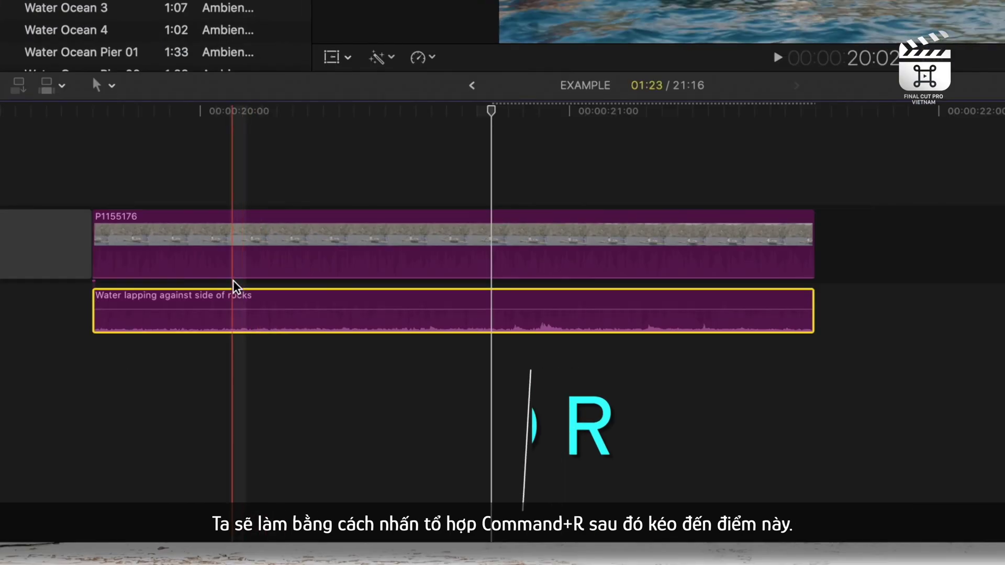
key("super+r")
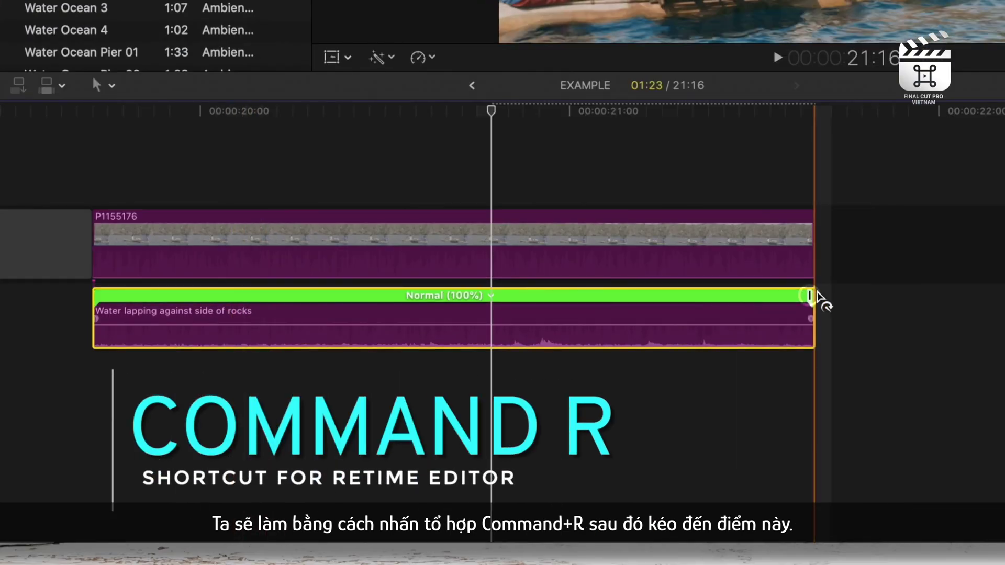
left_click_drag(814, 294, 969, 296)
key("space")
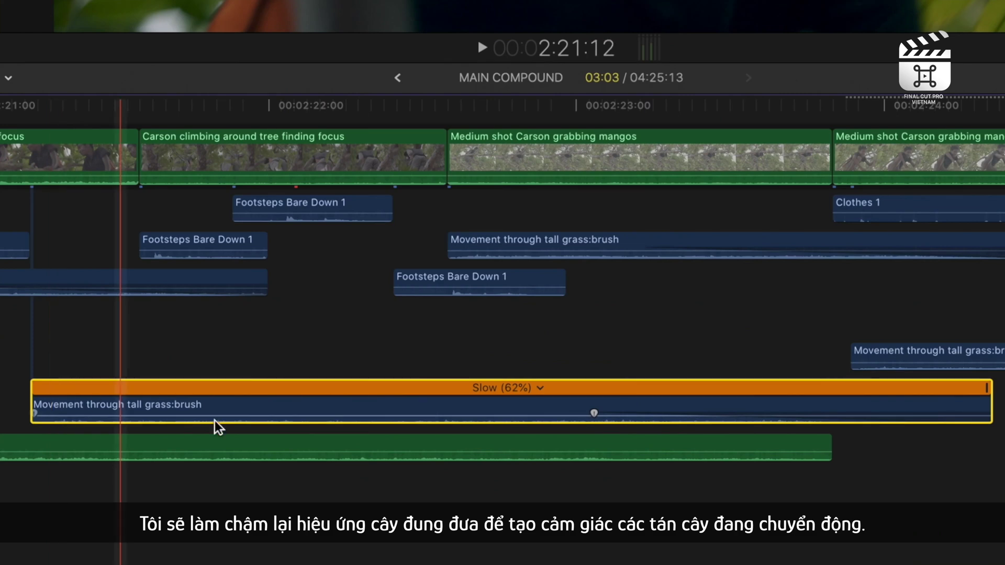
Solo the slowed tall-grass brush clip and play the section back several times
key("alt+s")
key("space")
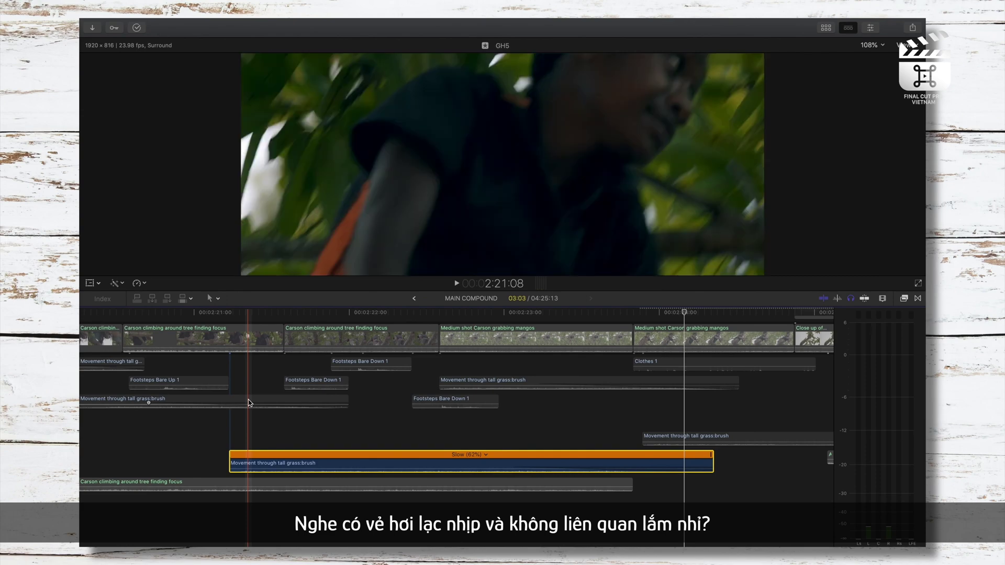
key("space")
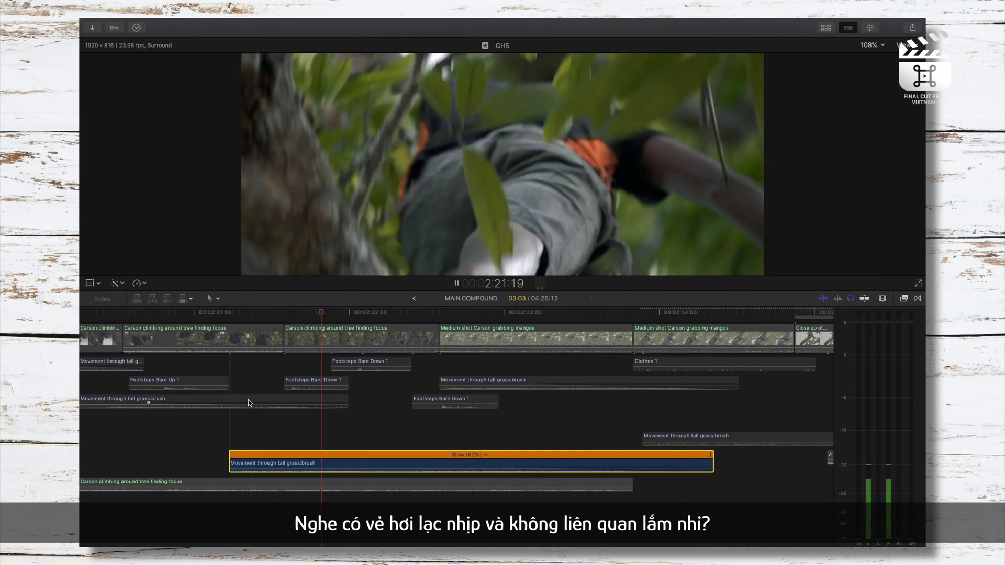
key("space")
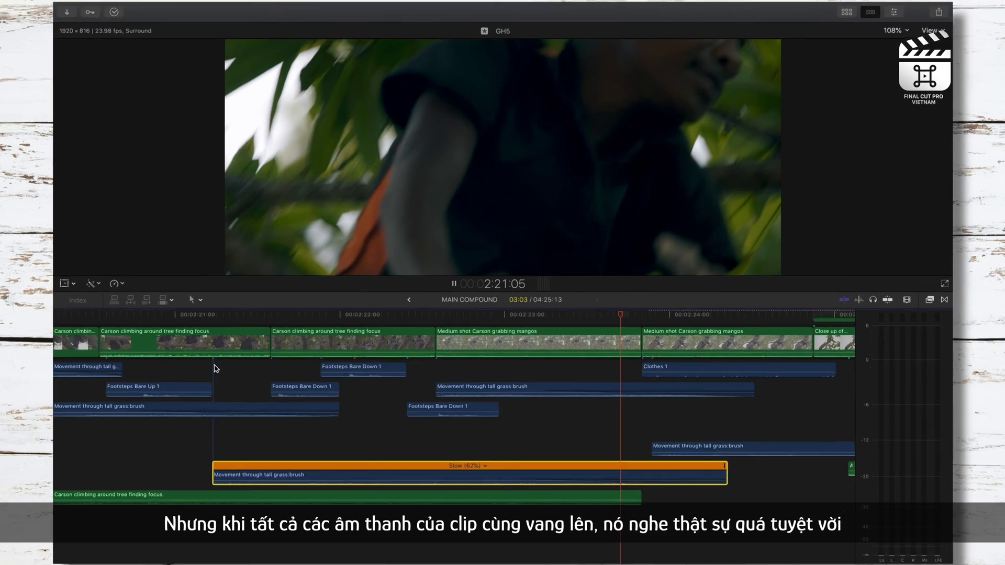
key("space")
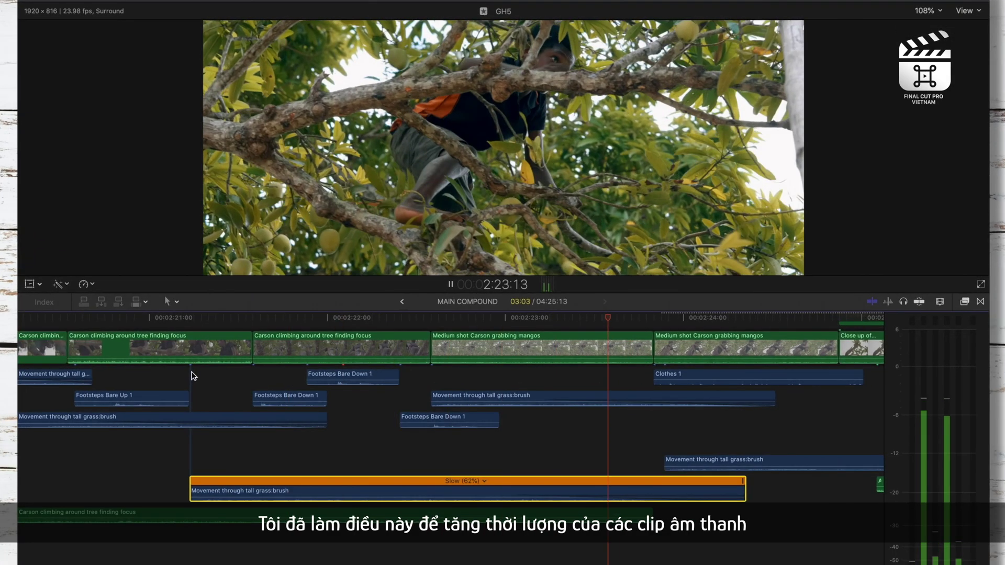
key("space")
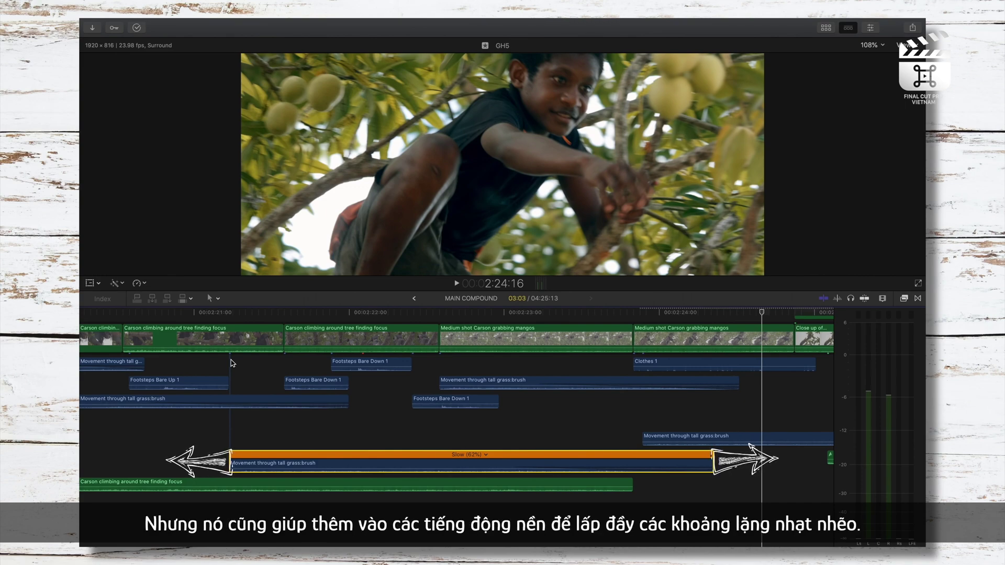
key("space")
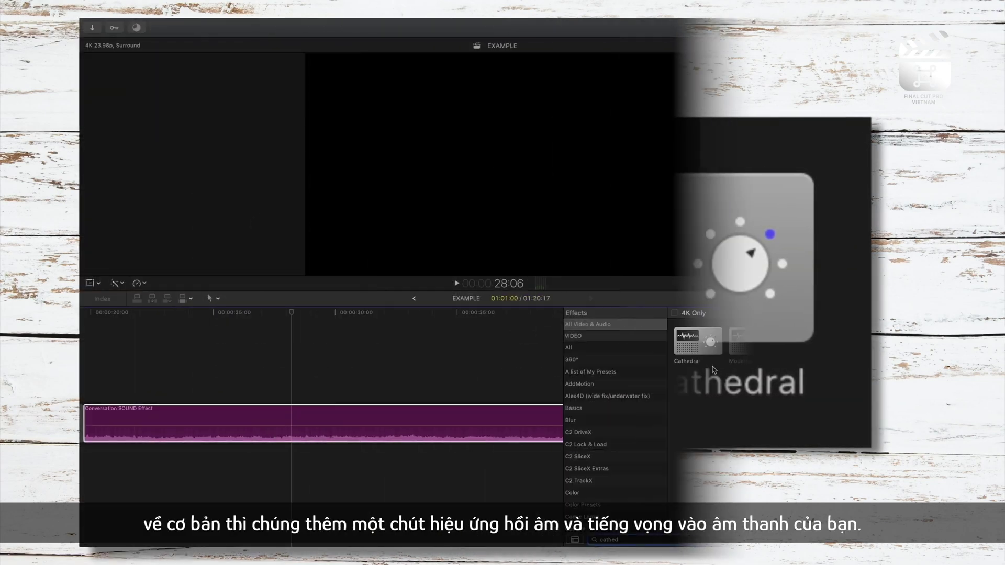
Apply the Cathedral reverb to the Conversation SOUND Effect clip and preview it
left_click_drag(698, 341, 324, 418)
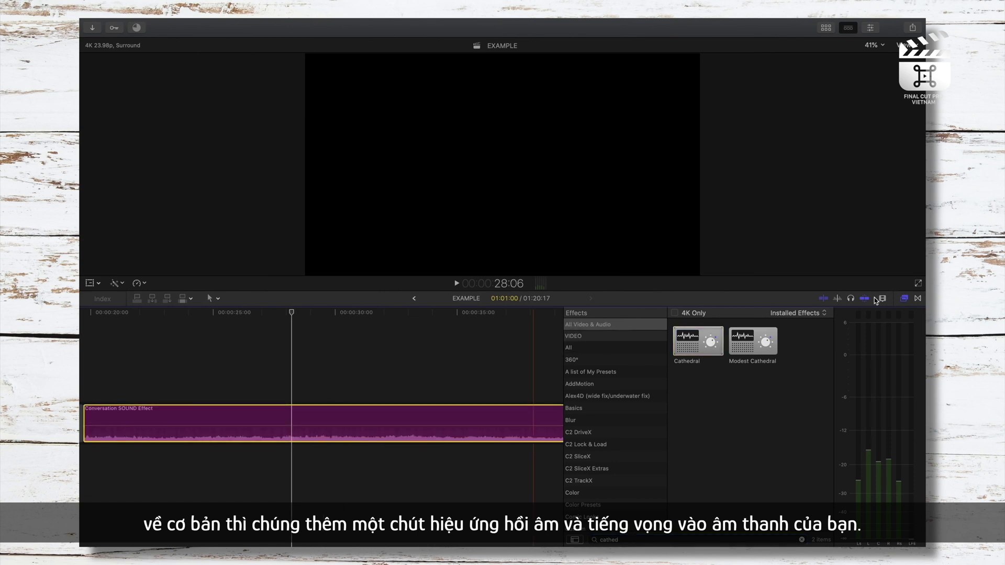
left_click(905, 300)
key("space")
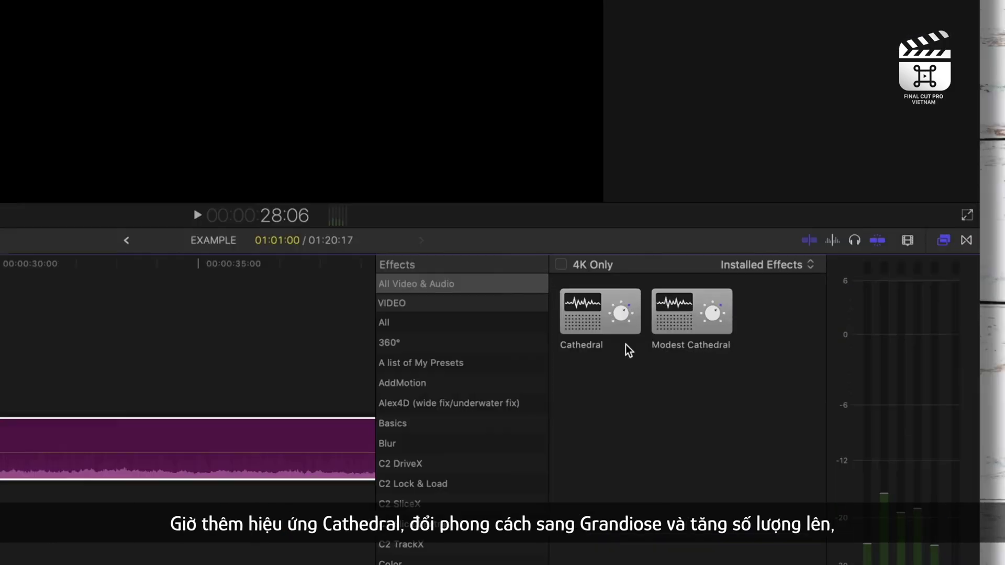
left_click_drag(698, 341, 489, 424)
left_click(965, 216)
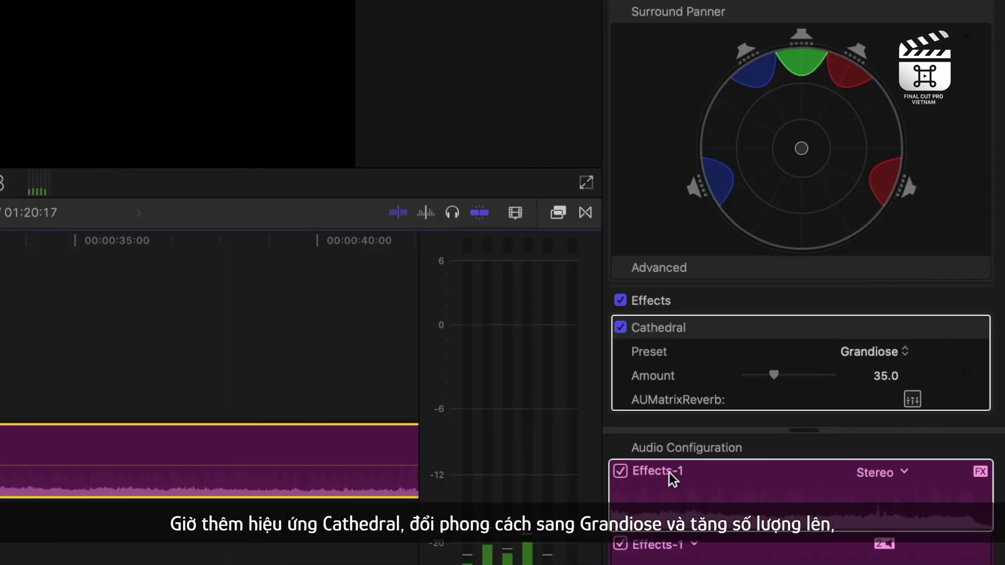
Switch Cathedral to Modest Church at amount 39.0, then try the Basic Cathedral preset
left_click(813, 375)
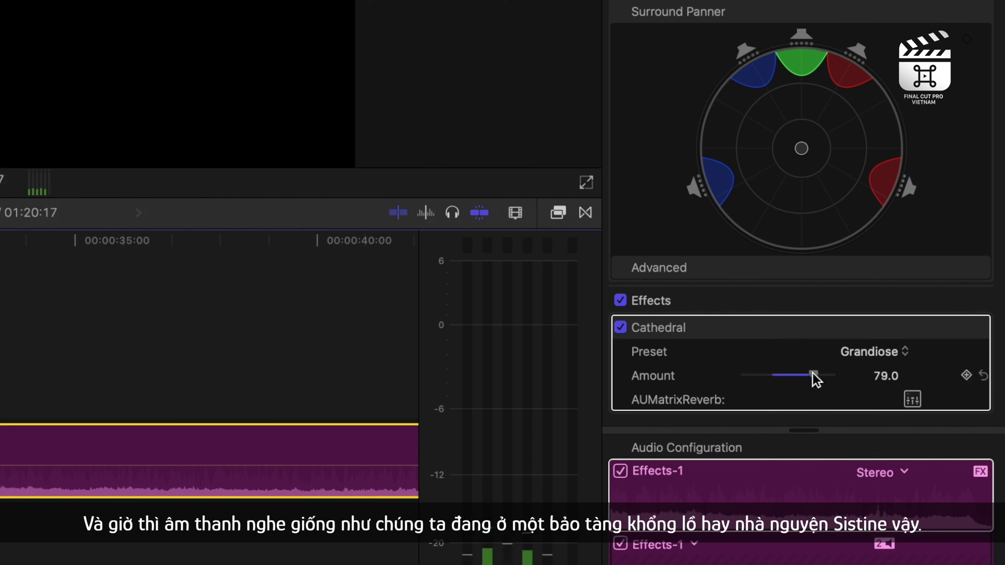
left_click(857, 351)
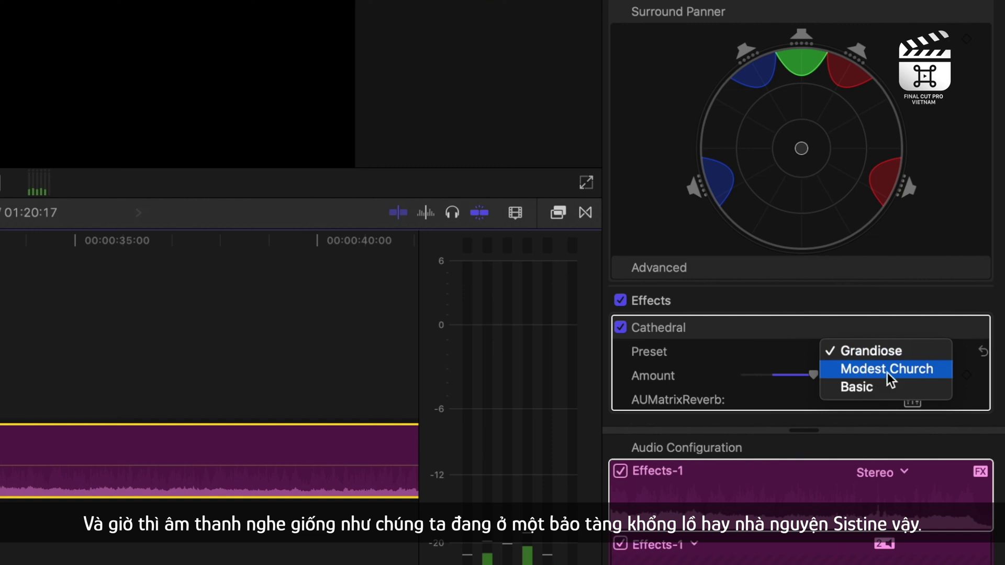
left_click(913, 370)
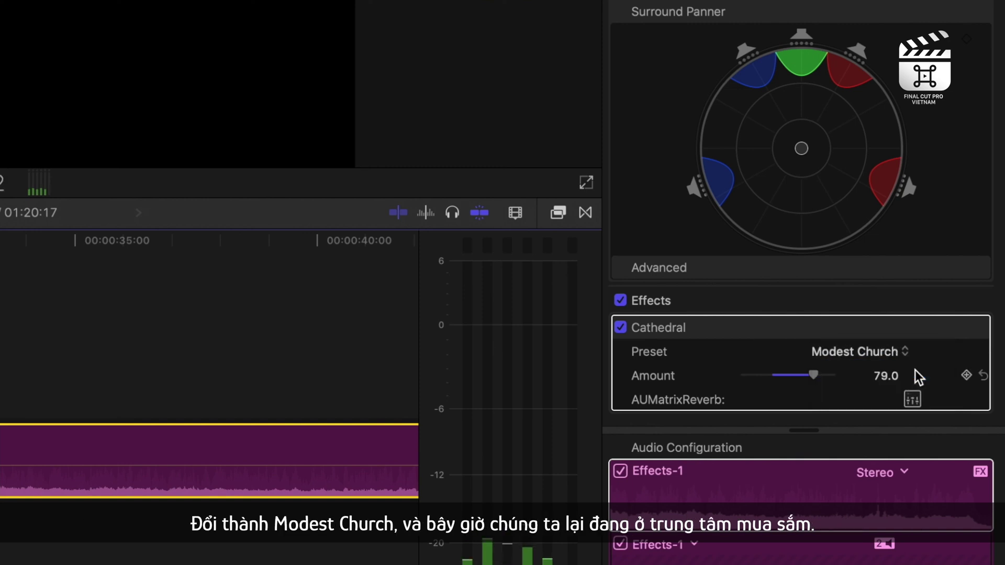
left_click_drag(814, 377, 785, 376)
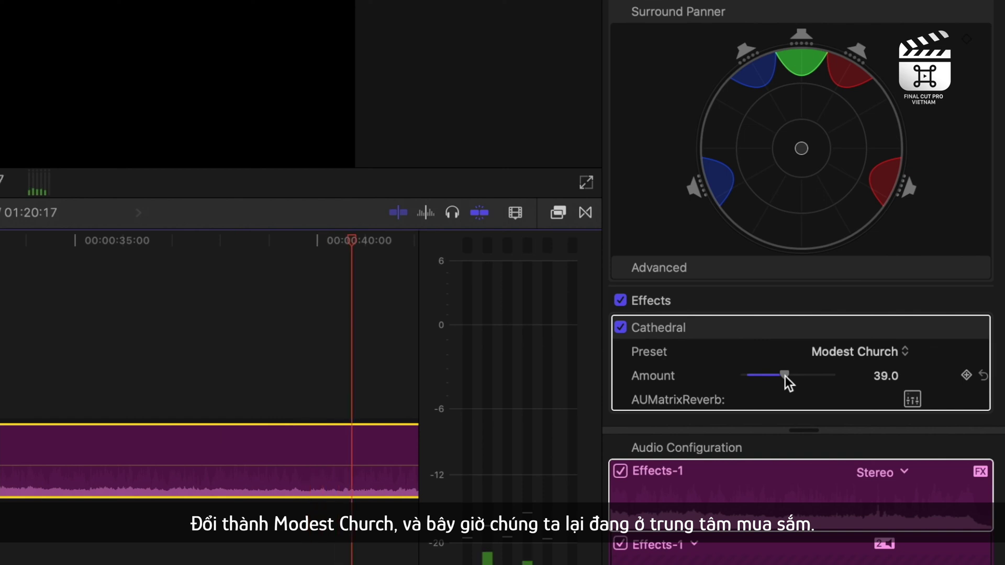
left_click(847, 351)
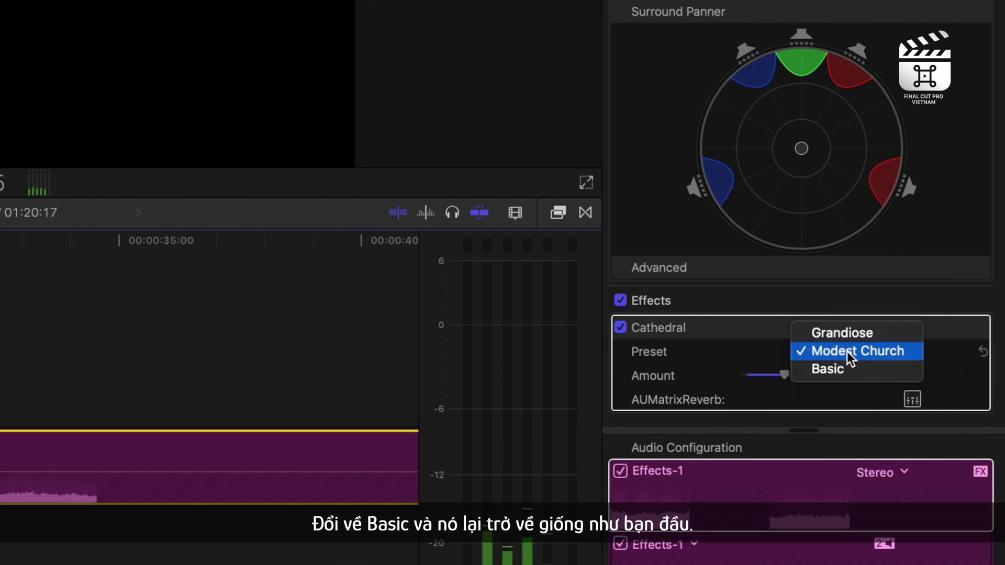
left_click(875, 369)
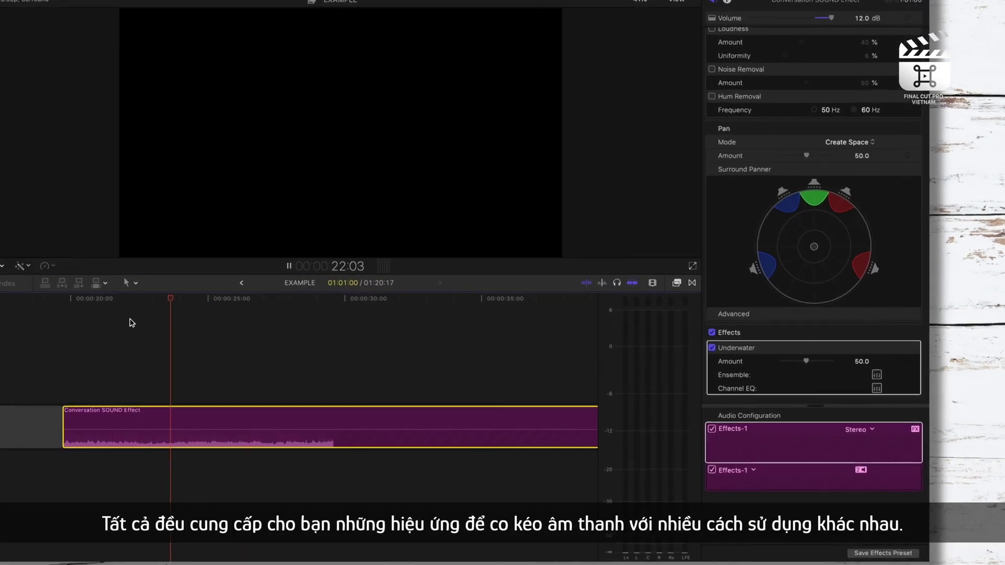
Set the Underwater amount to 78.0 and the Muffled amount to 96.0
left_click_drag(816, 368, 795, 367)
left_click_drag(655, 287, 741, 286)
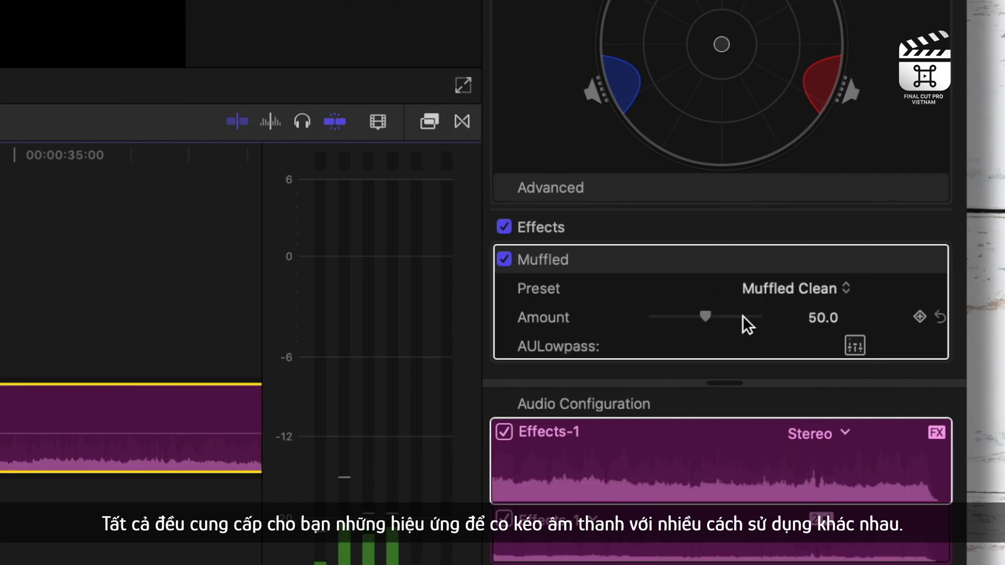
left_click_drag(743, 317, 754, 316)
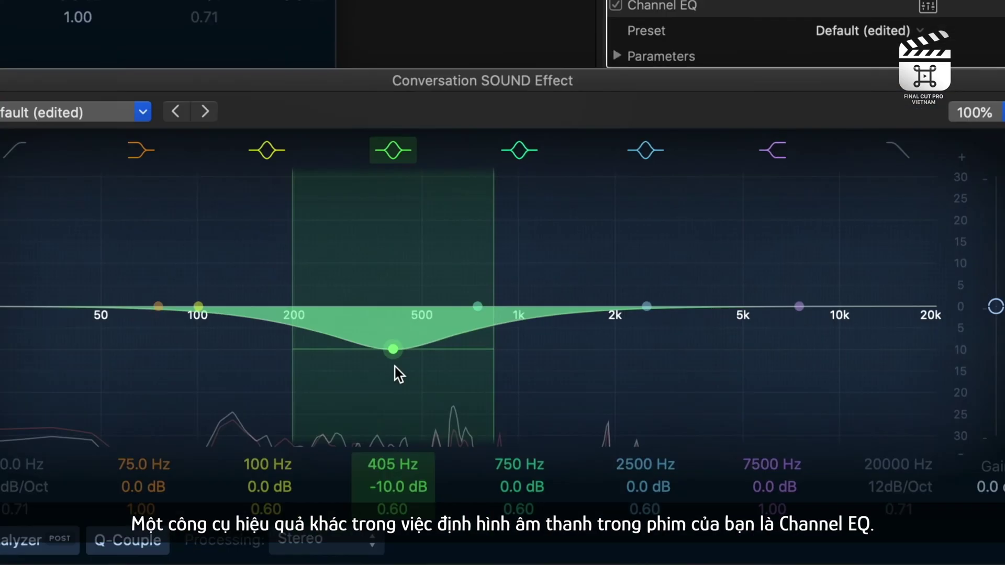
Deepen the 405 Hz EQ cut to -11 dB and return the overall gain near 0 dB
left_click_drag(395, 367, 429, 360)
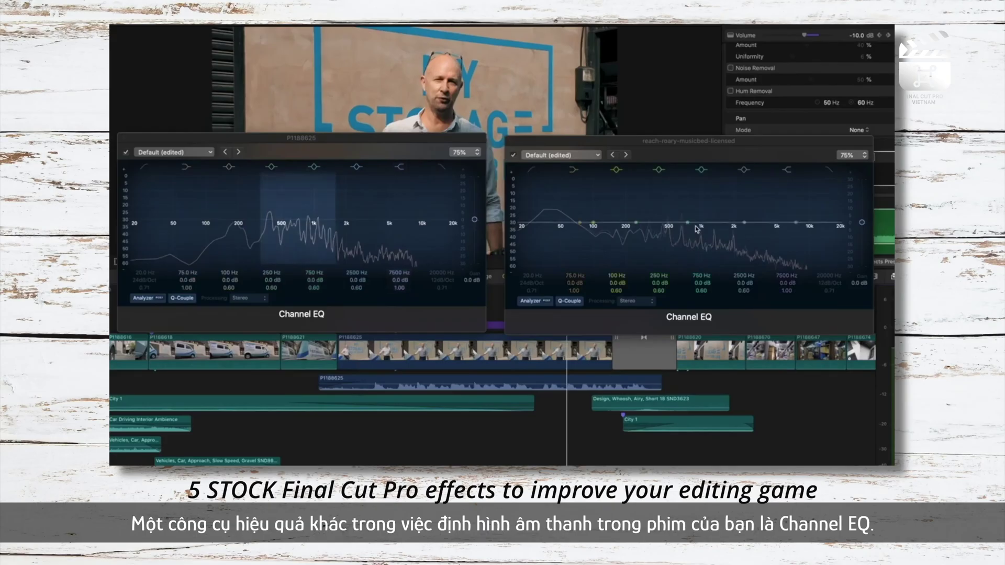
left_click_drag(687, 222, 689, 252)
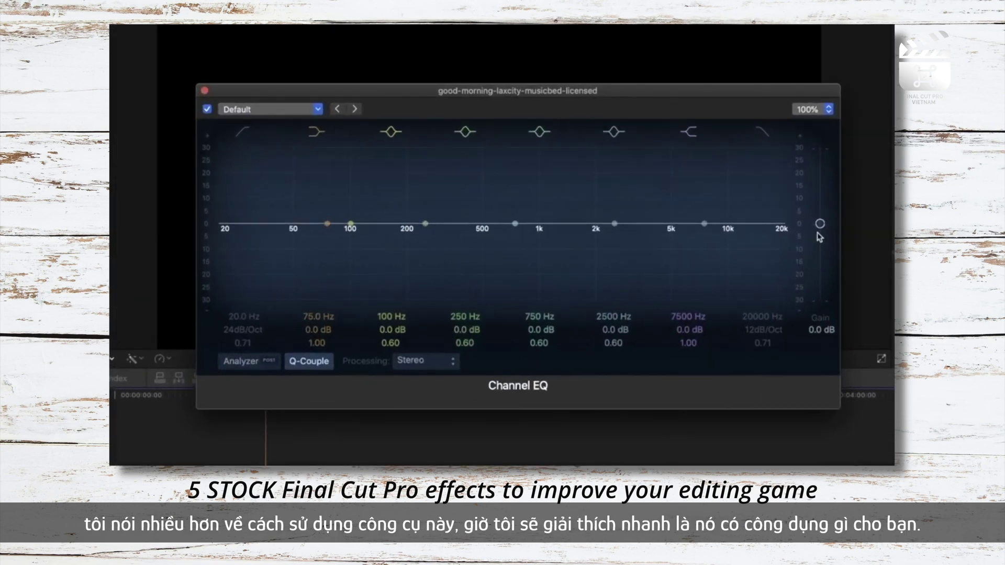
left_click_drag(653, 240, 653, 269)
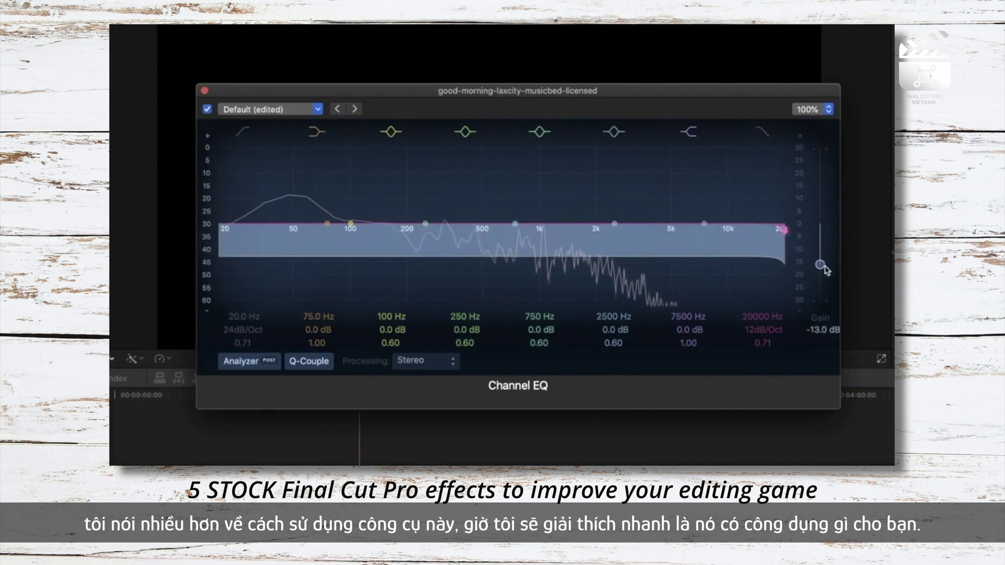
left_click_drag(826, 251, 821, 226)
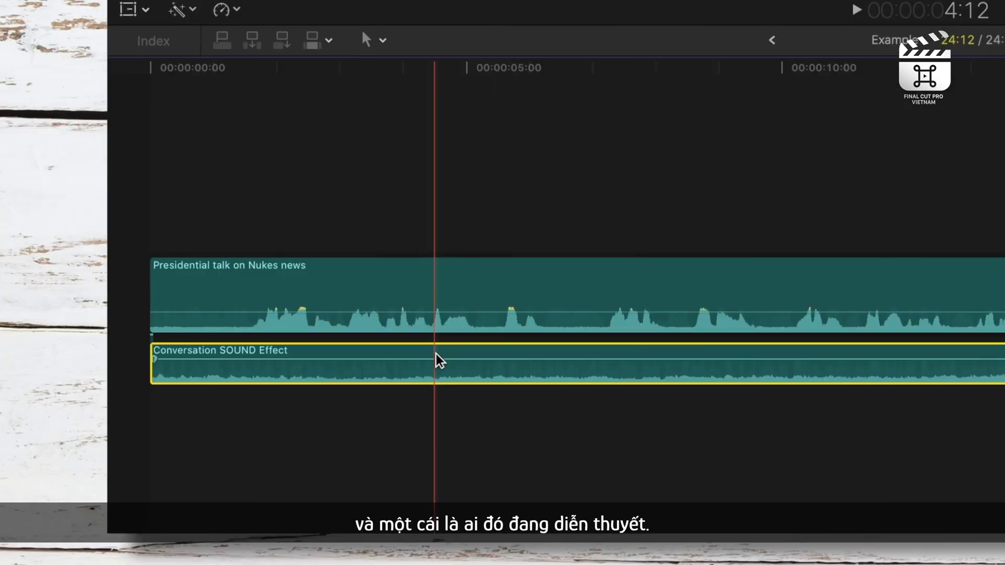
Play the Presidential talk on Nukes clip, then cut the EQ mids around 370 Hz
left_click(398, 314)
key("space")
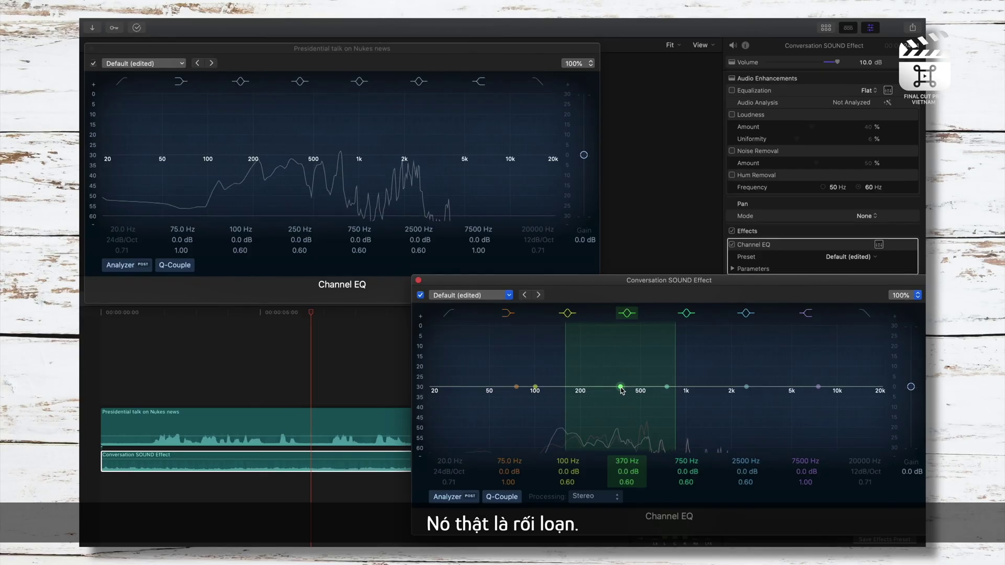
left_click_drag(621, 388, 630, 416)
Shape a wide EQ dip at 405 Hz, settling around -9 dB
left_click_drag(677, 458, 677, 468)
left_click_drag(611, 451, 601, 452)
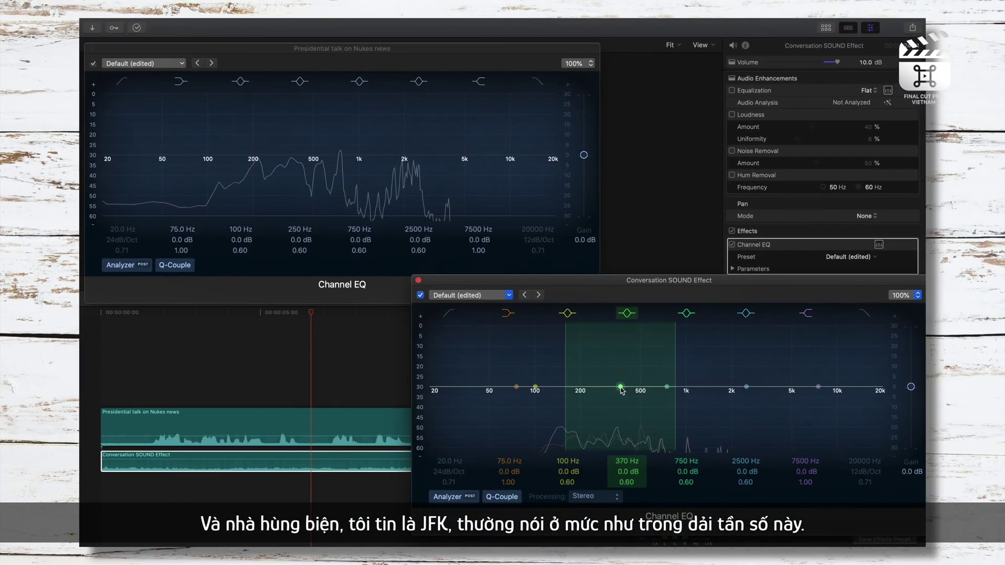
left_click_drag(622, 390, 629, 419)
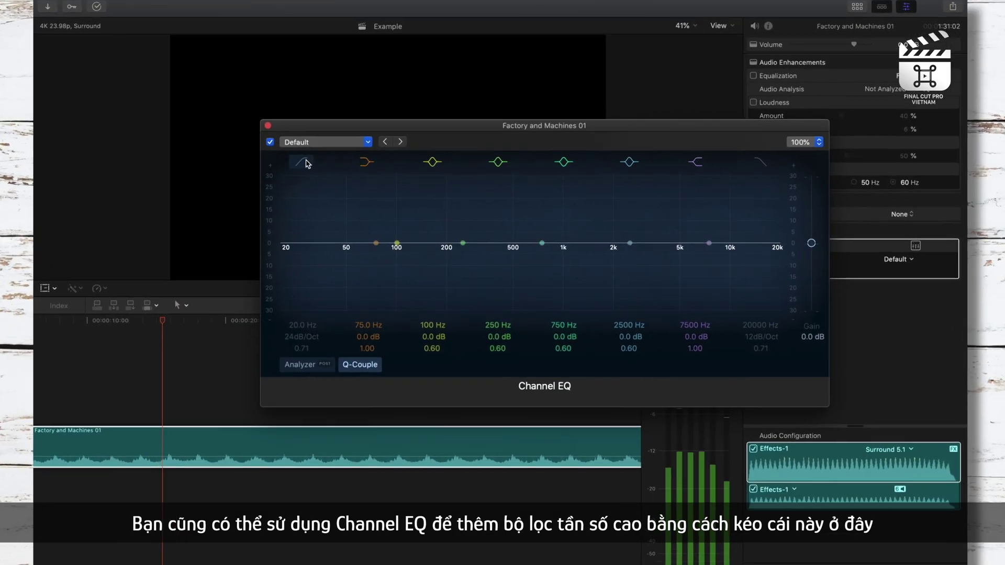
Try the low-cut filter with a raised frequency, then switch it back off
left_click(304, 162)
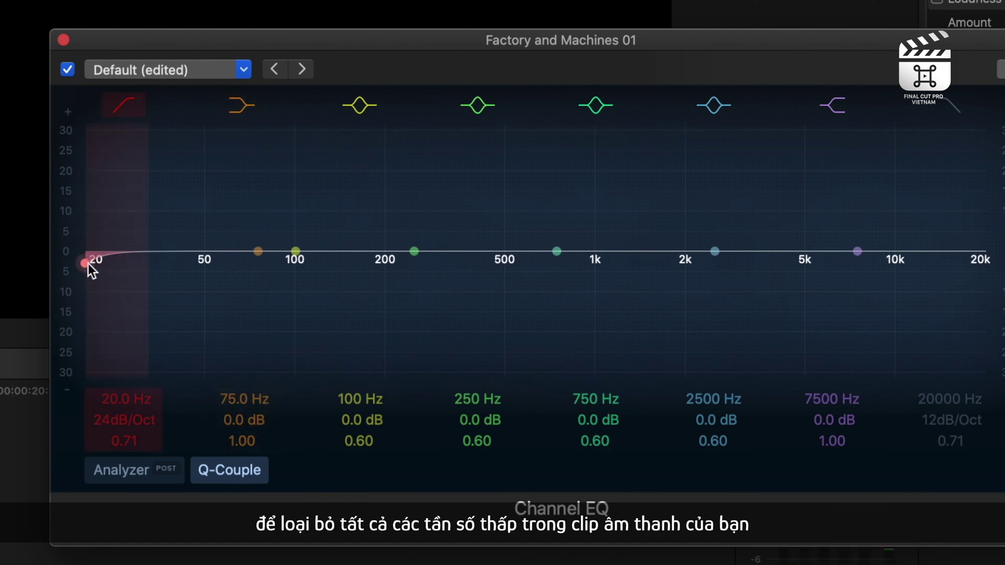
left_click_drag(88, 263, 536, 281)
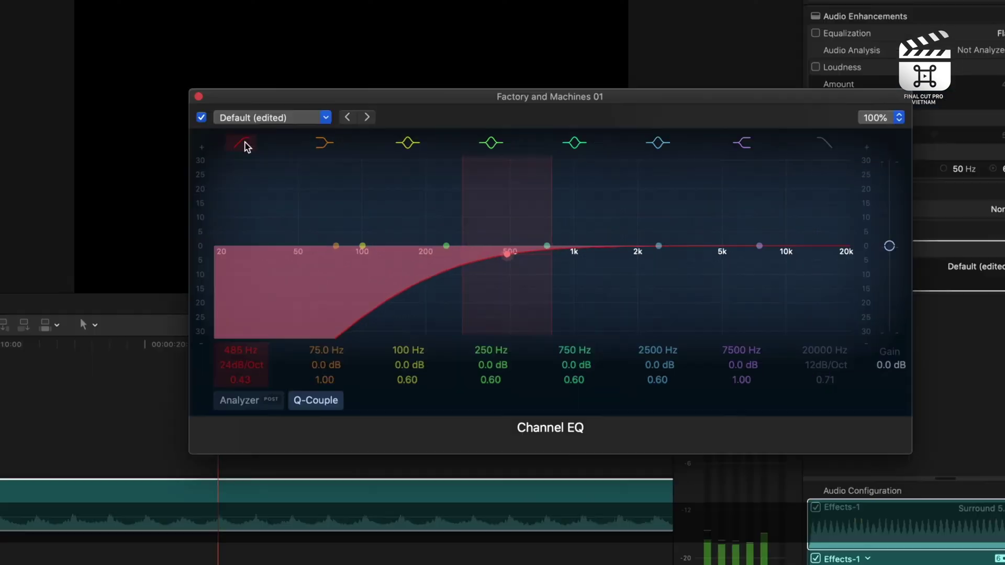
left_click(123, 104)
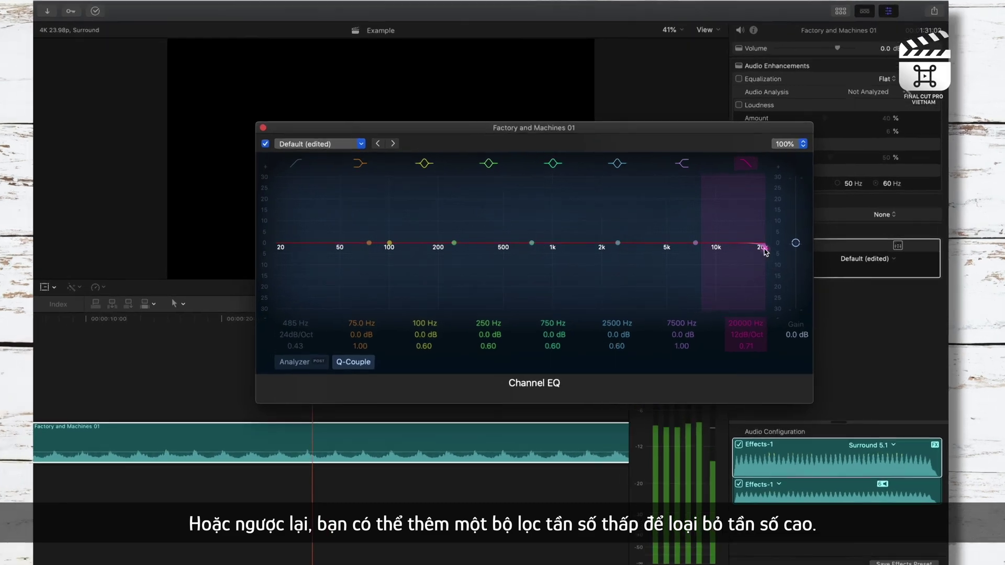
Bring the high-cut filter down to 580 Hz
left_click_drag(756, 247, 448, 269)
left_click_drag(253, 307, 220, 305)
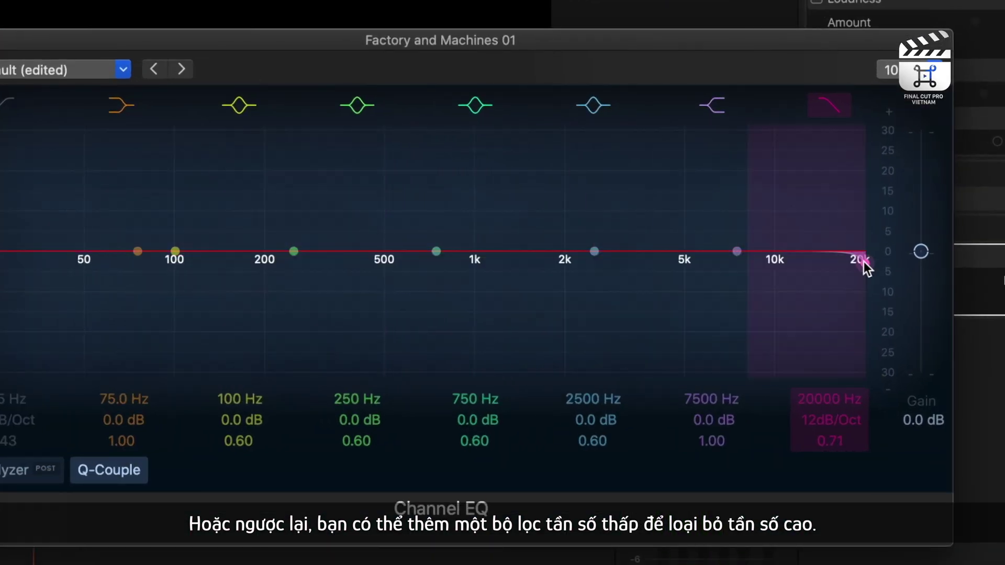
left_click_drag(866, 265, 210, 300)
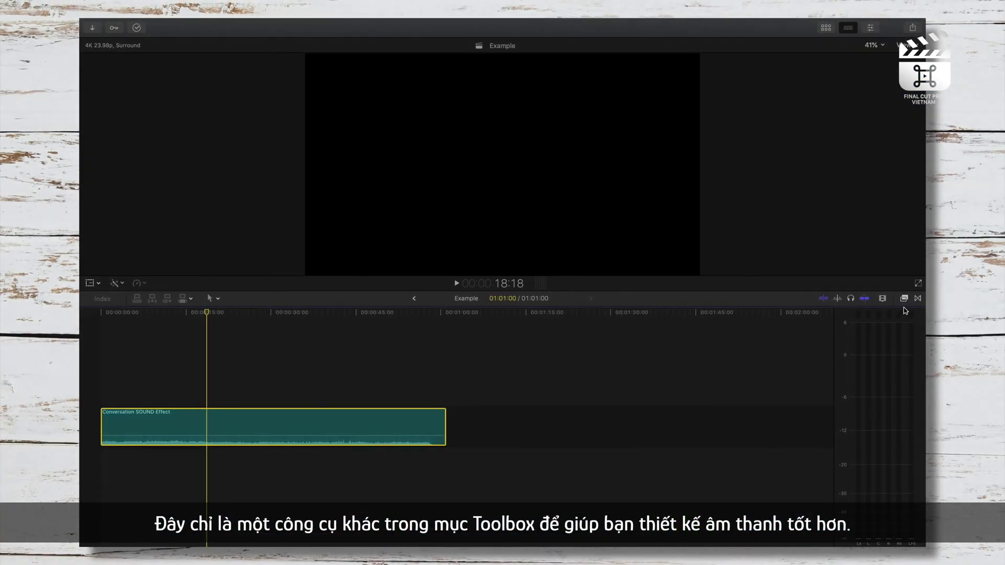
Apply Cathedral to the Conversation SOUND Effect clip and reveal its Cathedral: Amount animation lane
left_click(904, 298)
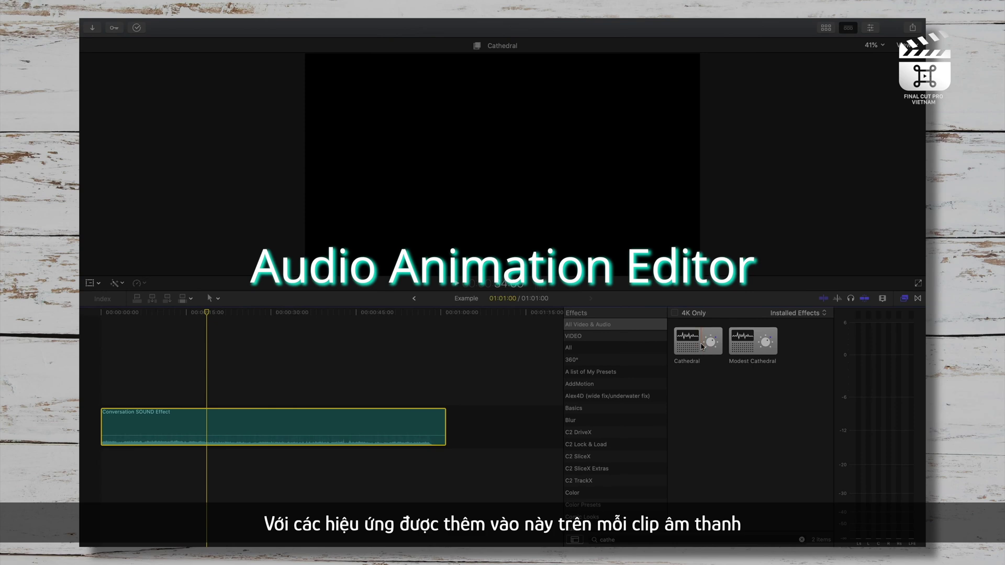
left_click_drag(702, 347, 256, 423)
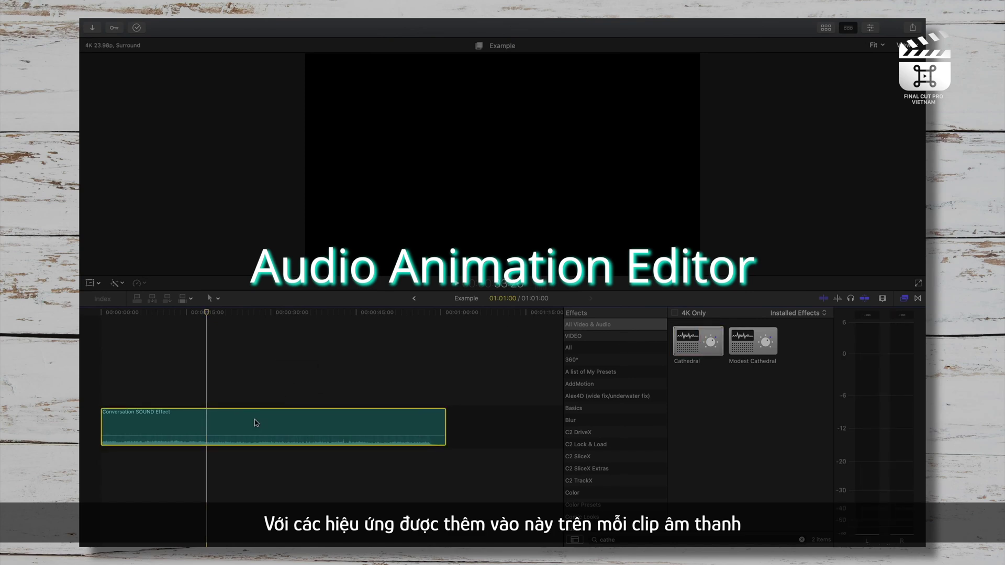
left_click(905, 301)
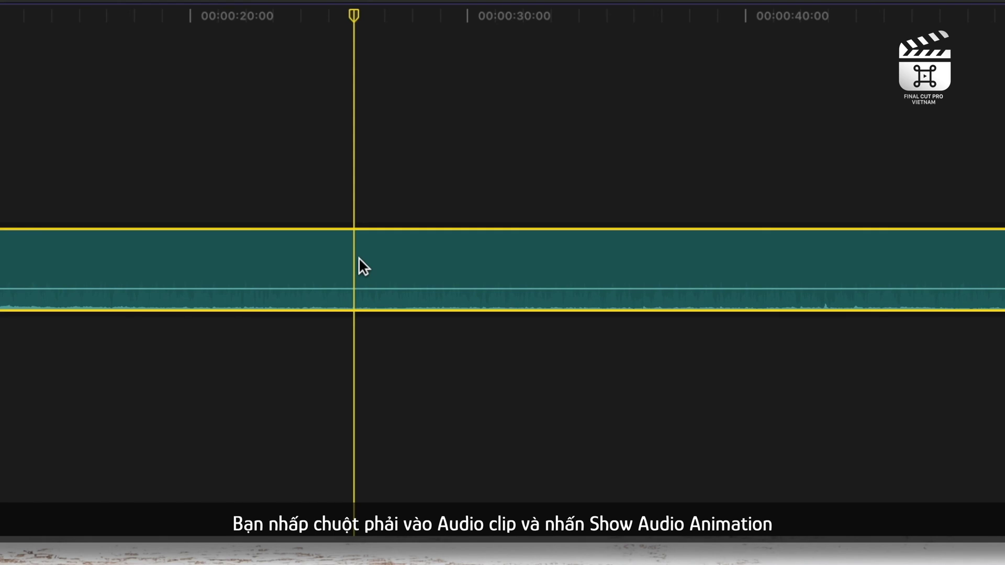
right_click(383, 318)
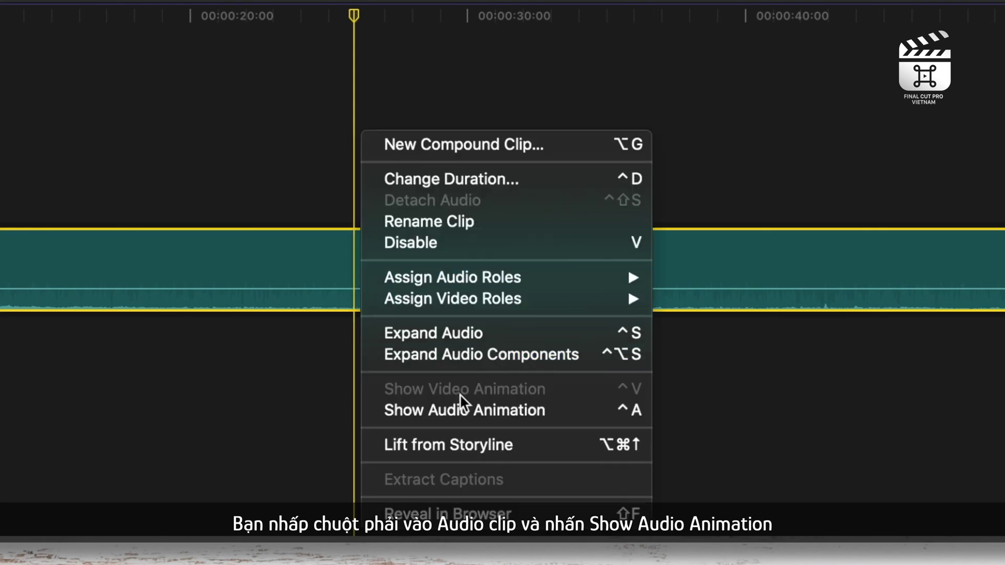
left_click(464, 413)
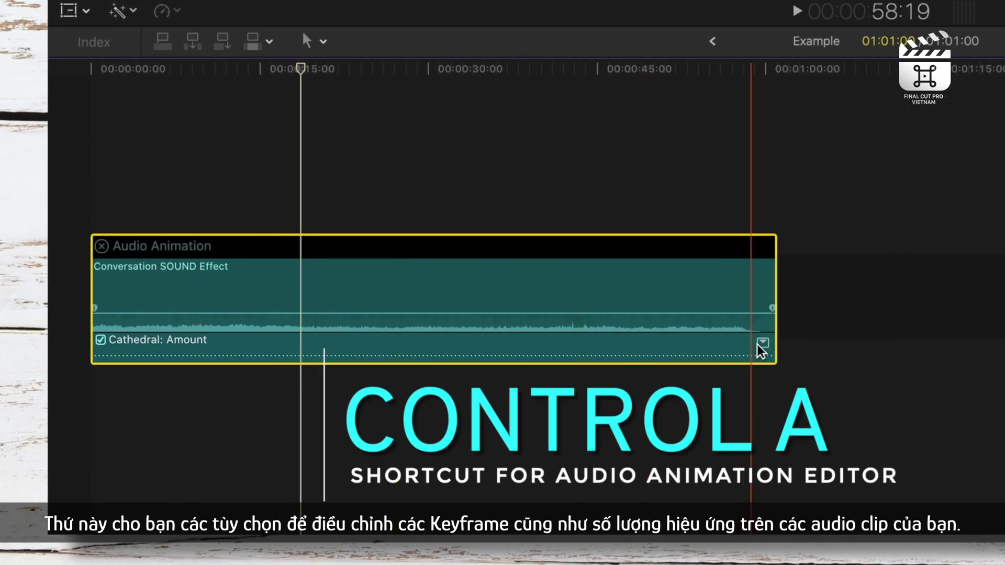
left_click(763, 343)
Add keyframes along the Cathedral: Amount curve, raising the level after them
left_click(142, 419, "alt")
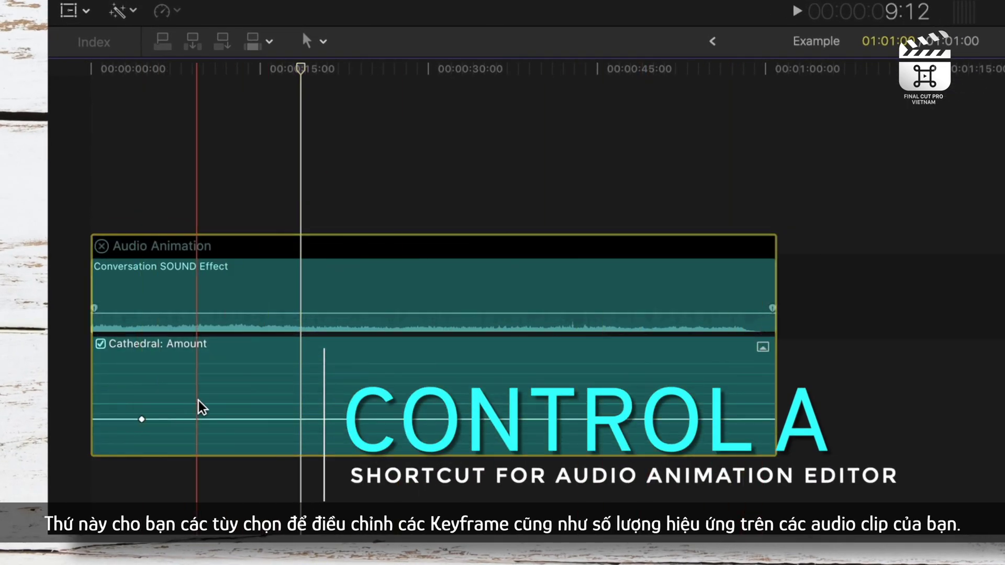
left_click(249, 419, "alt")
left_click_drag(250, 419, 258, 377)
left_click(406, 376, "alt")
left_click_drag(407, 376, 417, 370)
left_click(442, 366, "alt")
left_click(469, 366, "alt")
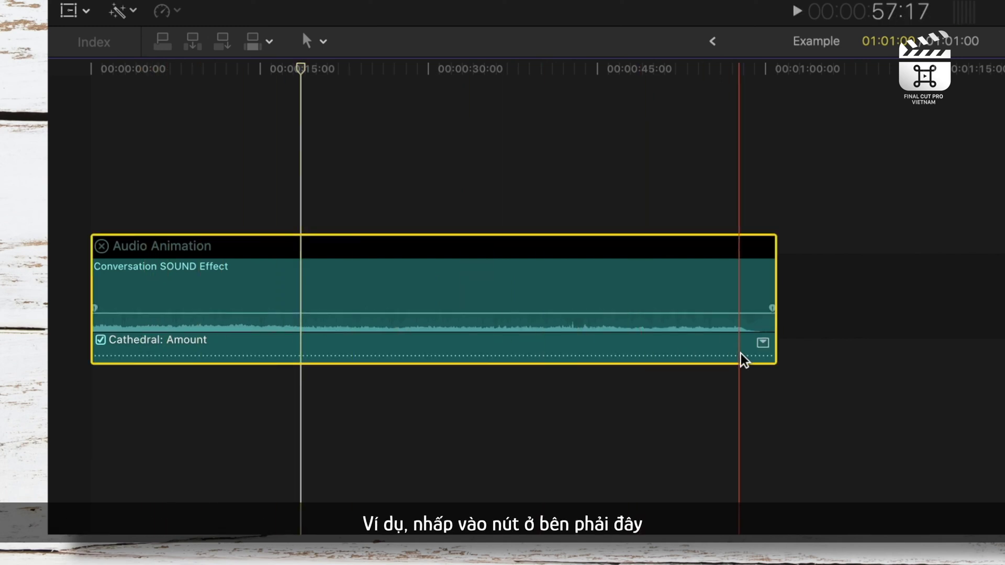
Keyframe the Cathedral amount with Option-K, raising it to 78.1 and then 85.2
left_click(760, 342)
left_click(141, 419, "alt")
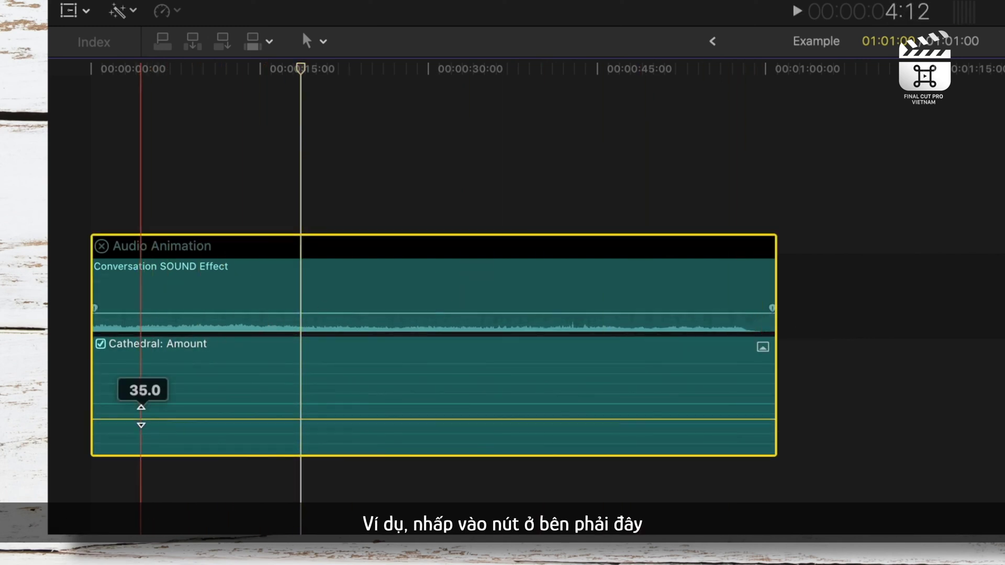
key("alt+k")
left_click_drag(272, 419, 263, 375)
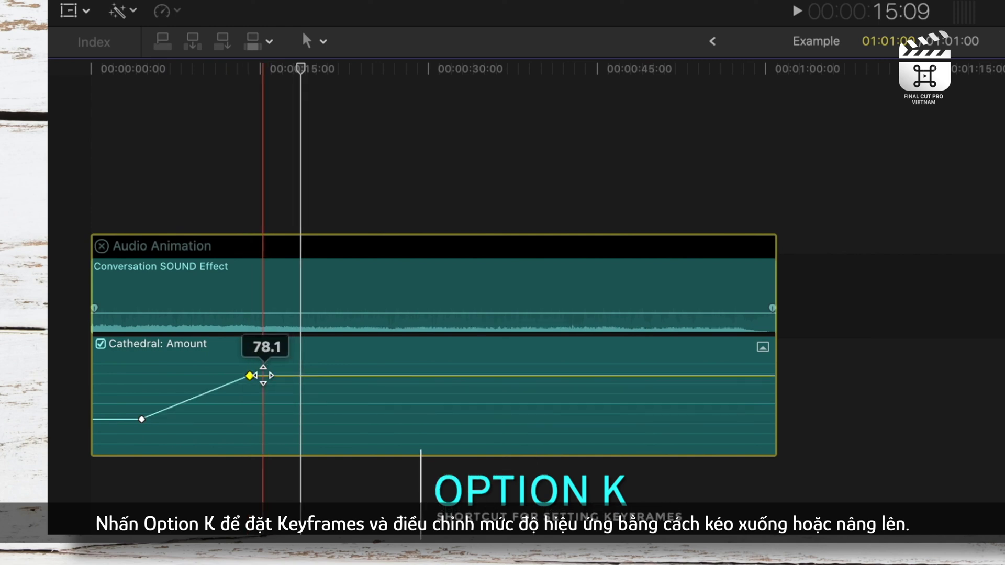
key("alt+k")
left_click_drag(414, 375, 487, 442)
key("alt+k")
key("alt+k")
Play the reverb ramp, shift the rising keyframe earlier, and add one at the playhead
key("space")
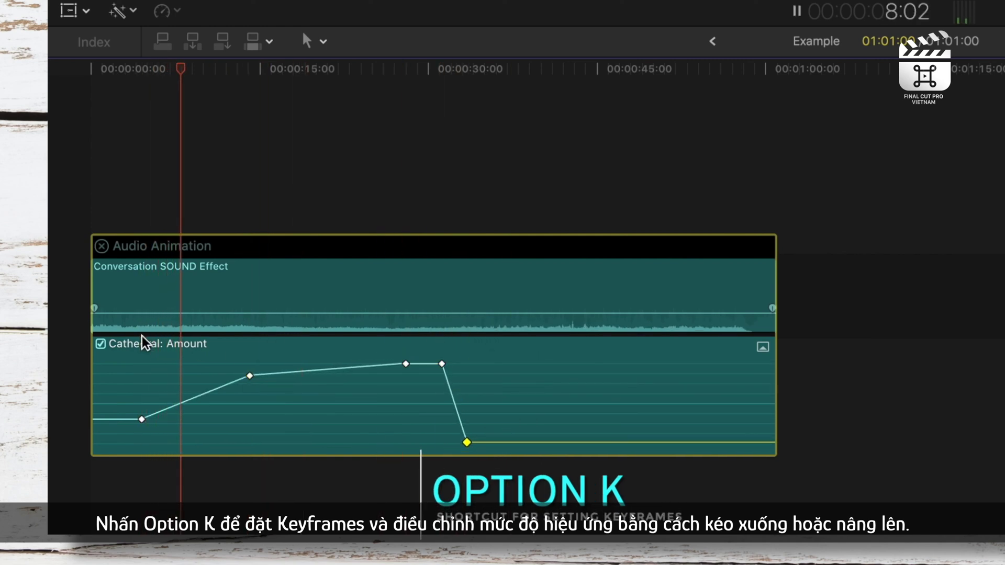
left_click_drag(250, 376, 160, 376)
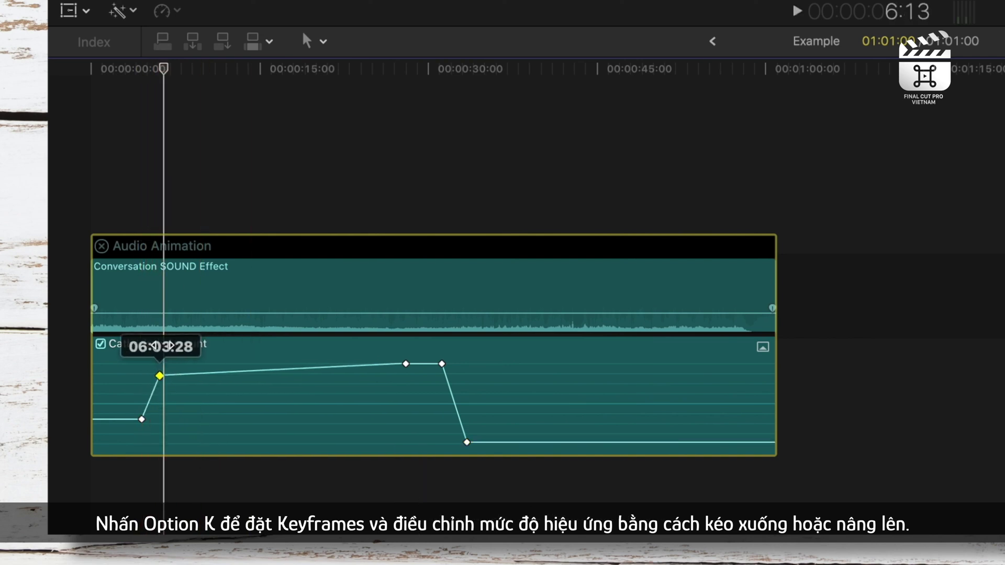
key("space")
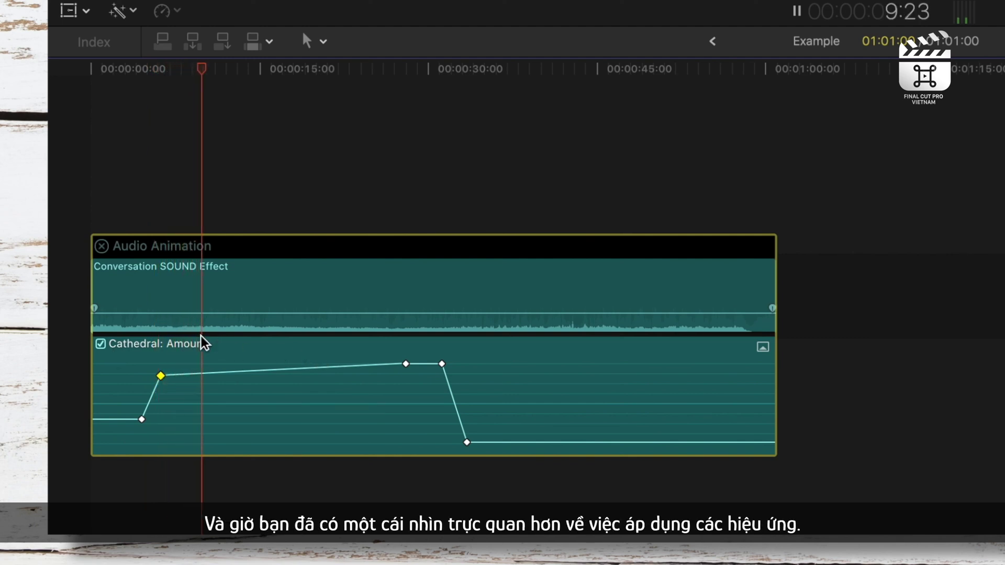
key("space")
left_click(207, 375, "alt")
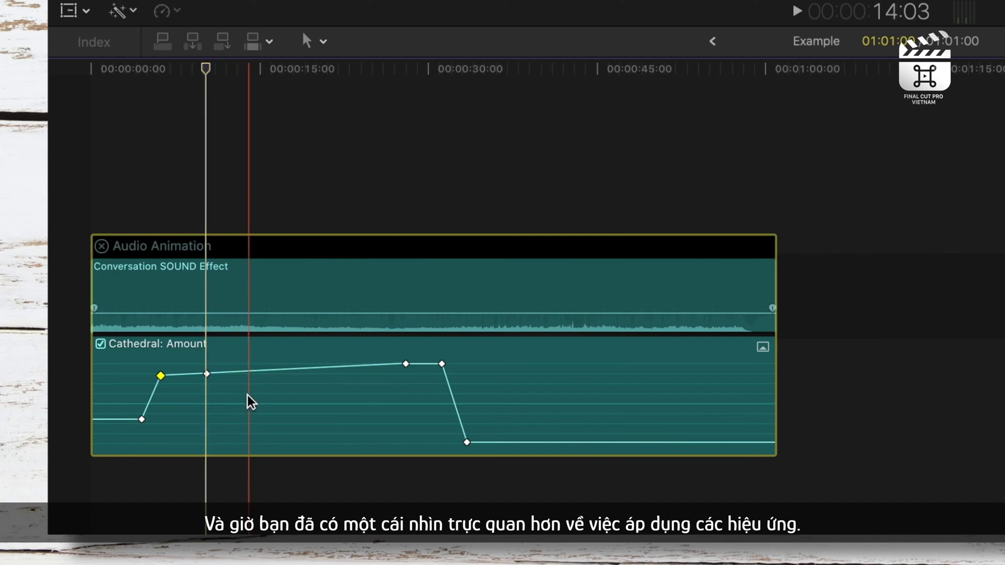